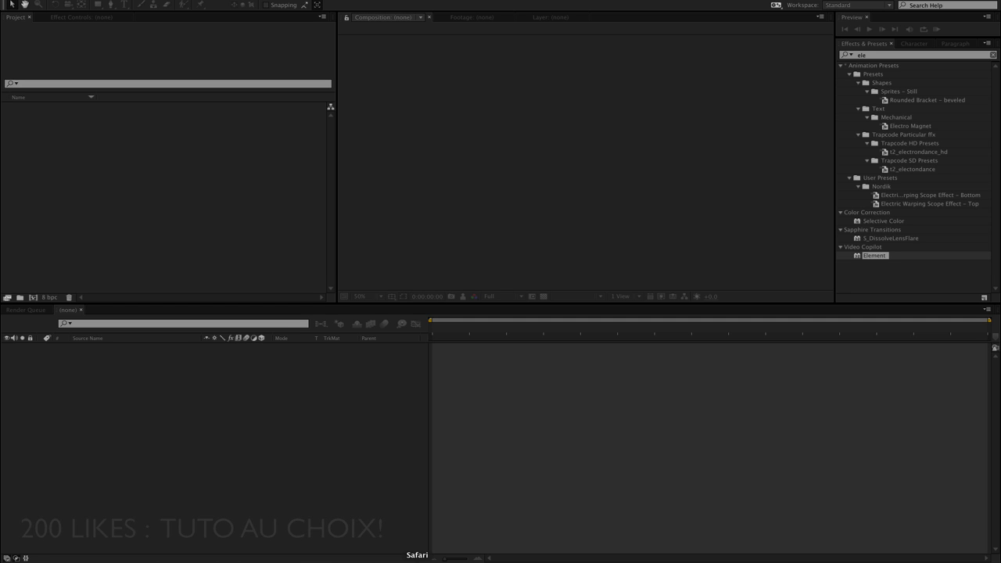
# Bring up the NORDIK discount code in the KontrolFreek cart, then switch to the Nordik Google+ tab.
pyautogui.click(416, 559)
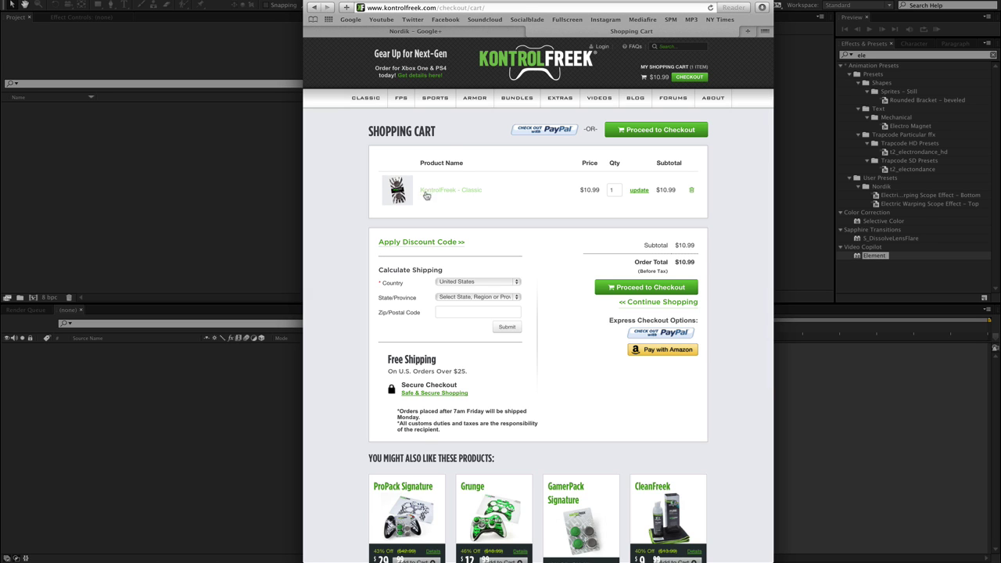
pyautogui.click(405, 244)
pyautogui.write('NORDIK')
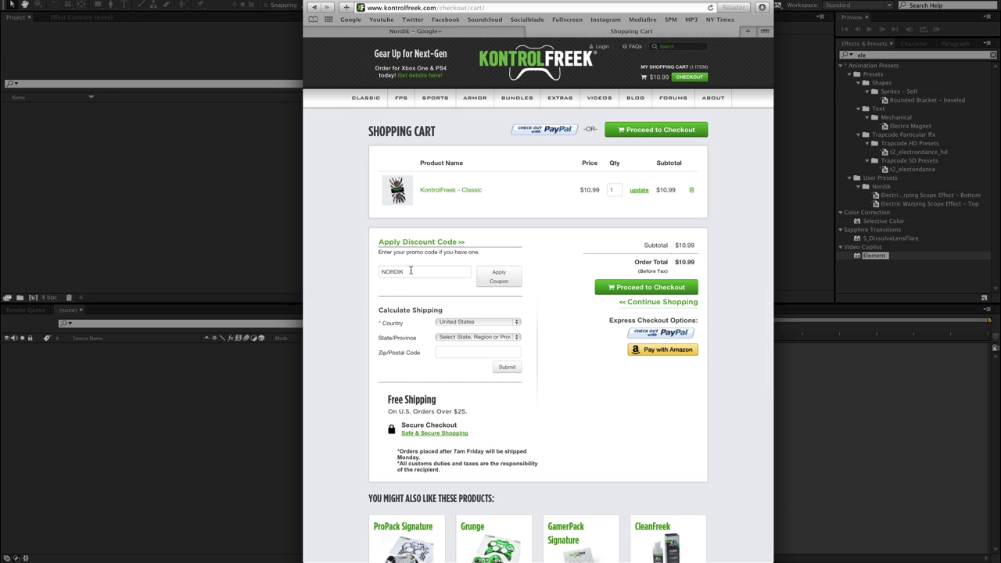
pyautogui.moveTo(410, 270); pyautogui.dragTo(364, 271)
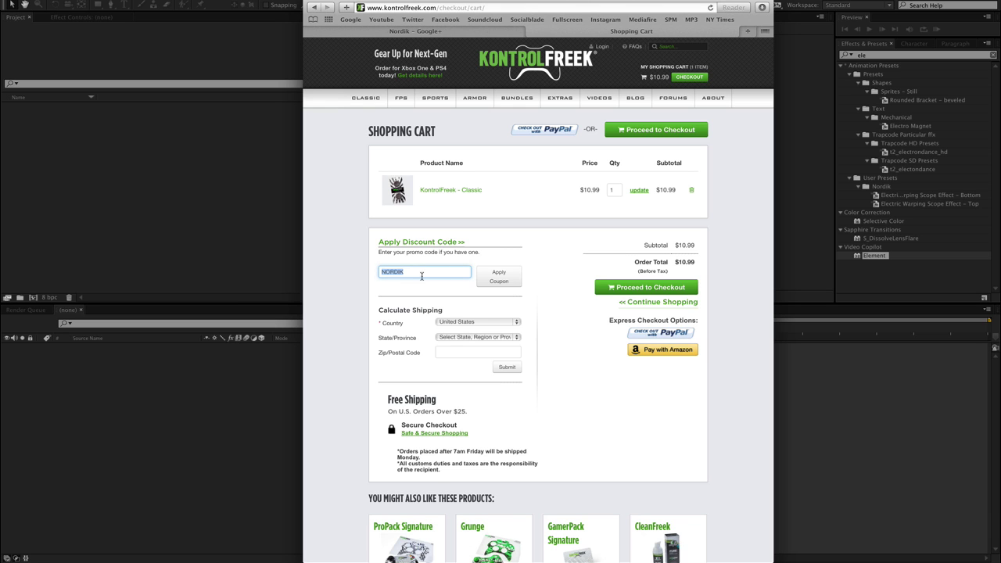
pyautogui.click(423, 271)
pyautogui.click(415, 245)
pyautogui.click(415, 246)
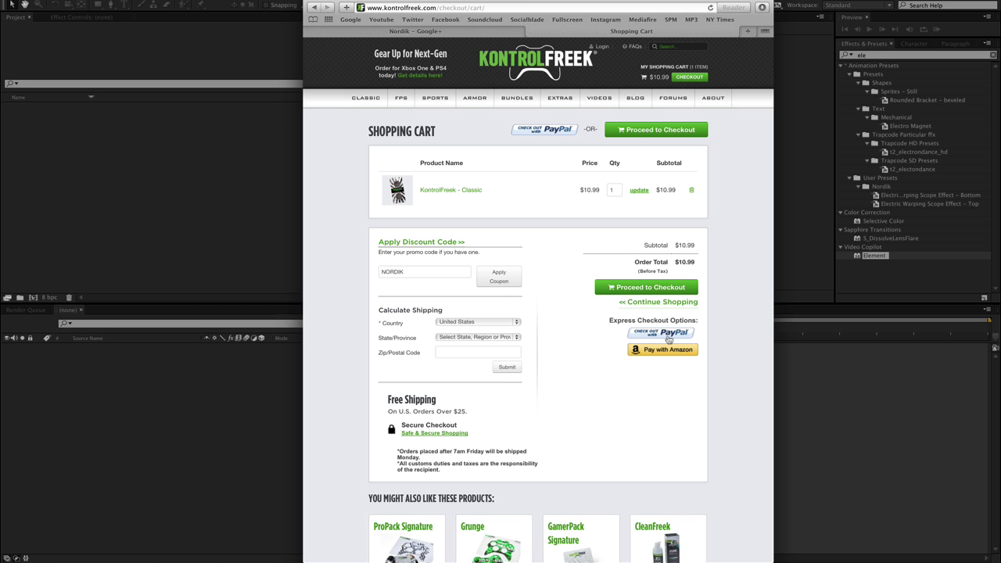
pyautogui.click(442, 30)
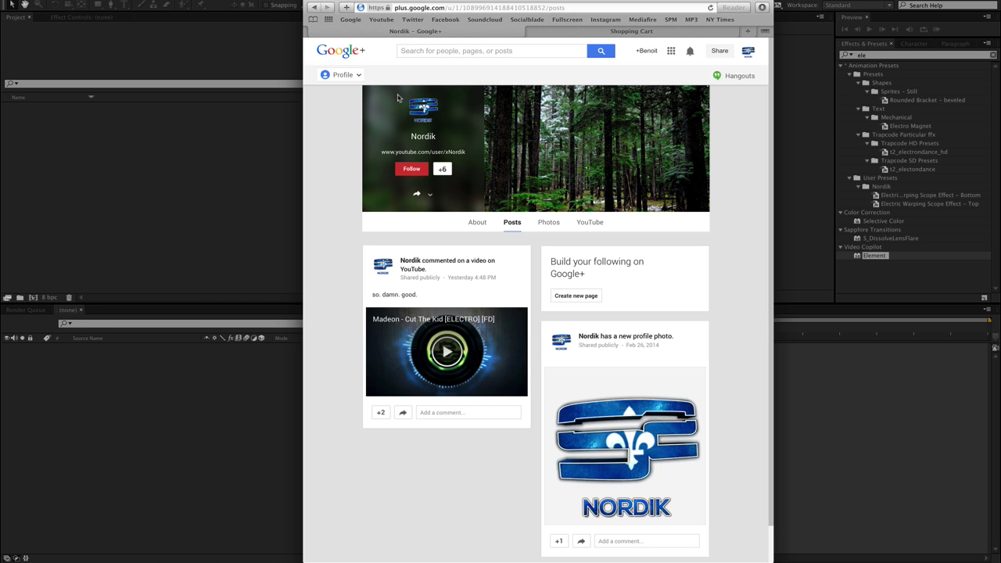
# Follow and +1 the Nordik Google+ page, then close Safari.
pyautogui.click(405, 171)
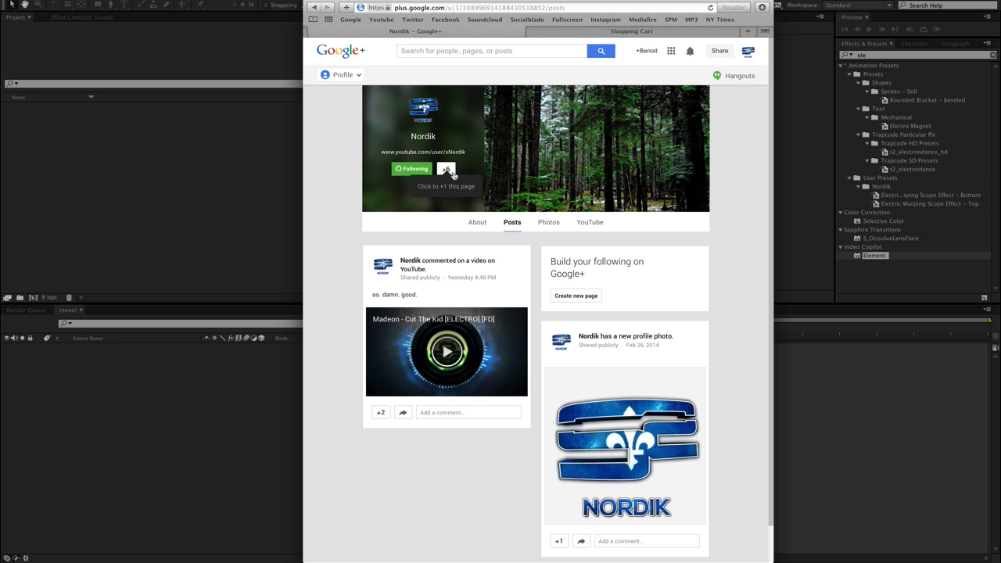
pyautogui.click(451, 173)
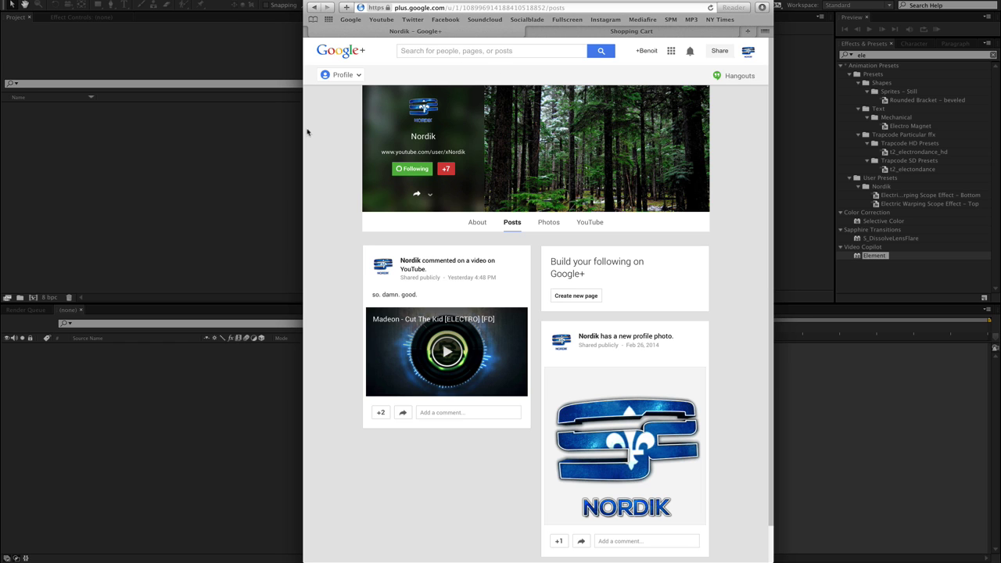
pyautogui.click(185, 165)
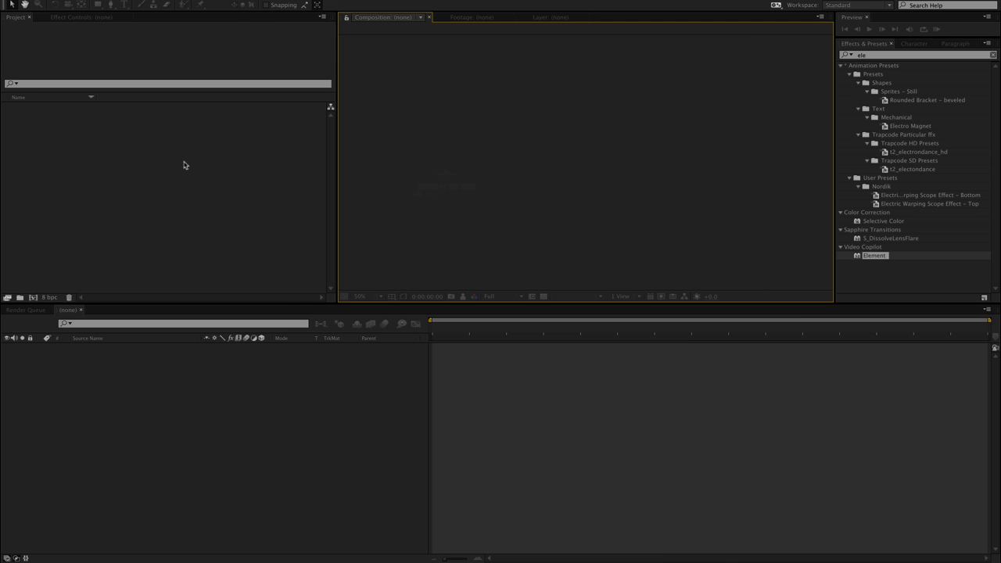
# Create Comp 1 at 1280×720, 59.94 fps, and add a Black Solid 1 layer.
pyautogui.click(33, 297)
pyautogui.click(341, 404)
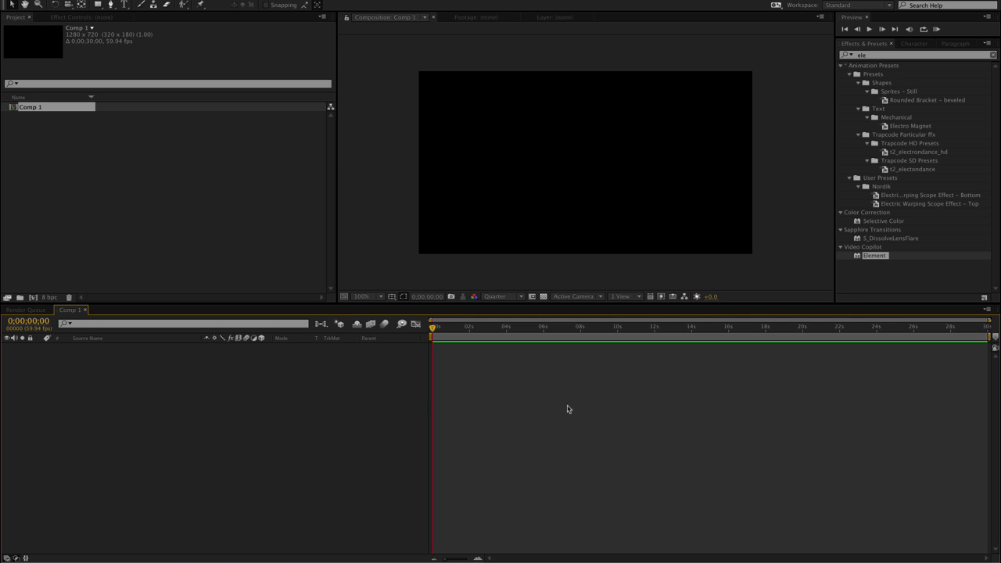
pyautogui.rightClick(581, 406)
pyautogui.moveTo(615, 415)
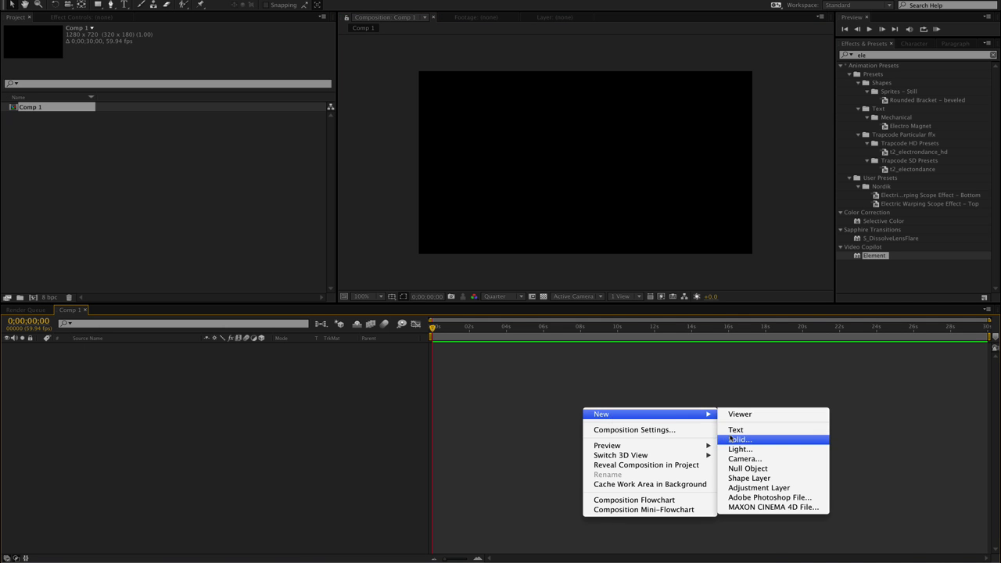
pyautogui.click(730, 439)
pyautogui.press('Return')
pyautogui.rightClick(730, 436)
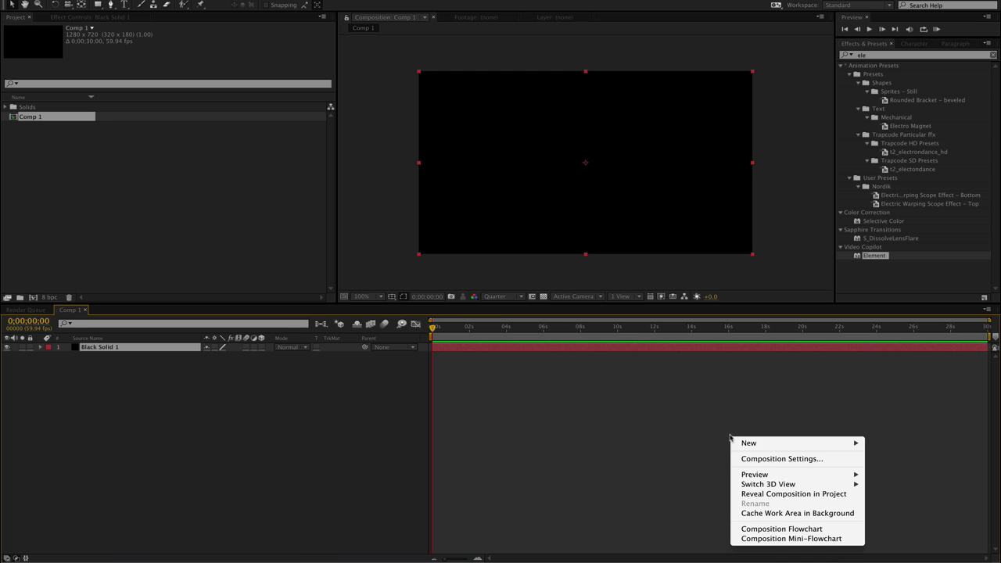
# Add a NORDIK text layer in white Nexa Bold above Black Solid 1.
pyautogui.moveTo(734, 442)
pyautogui.click(899, 459)
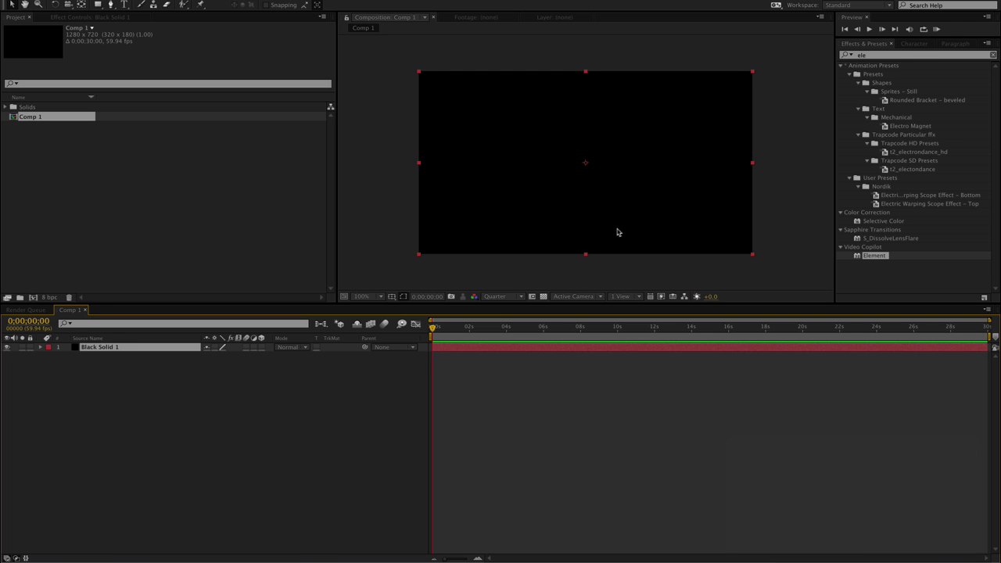
pyautogui.write('NORDIK')
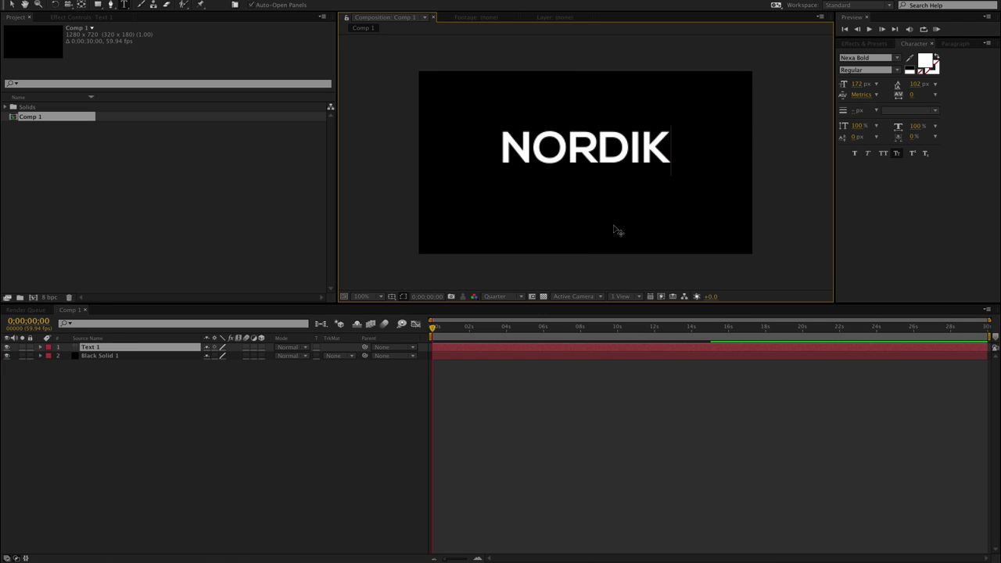
pyautogui.click(521, 426)
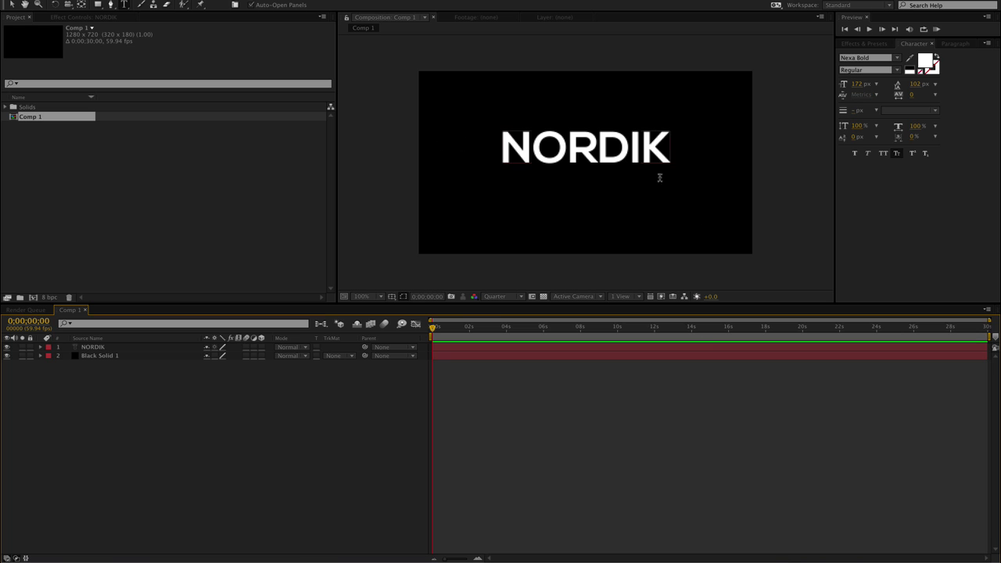
pyautogui.click(78, 356)
pyautogui.click(876, 45)
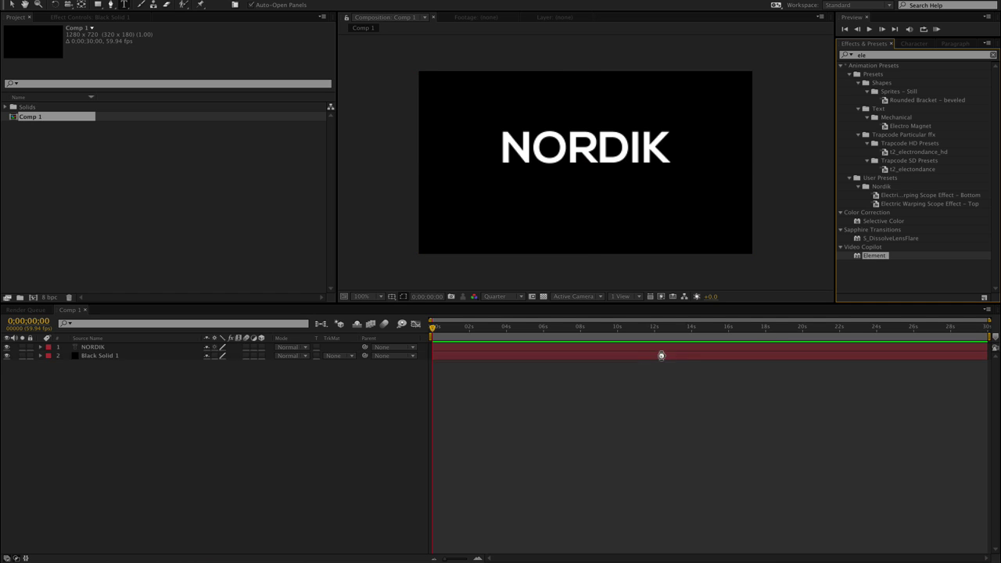
# Apply Element to Black Solid 1 with NORDIK as Path Layer 1, and hide the NORDIK layer.
pyautogui.moveTo(874, 259); pyautogui.dragTo(661, 356)
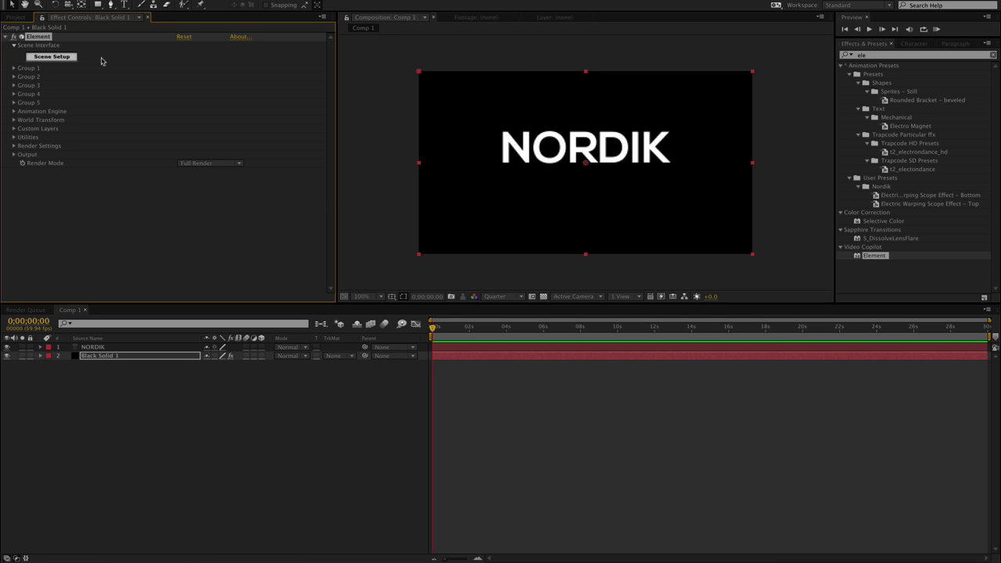
pyautogui.click(14, 128)
pyautogui.click(23, 137)
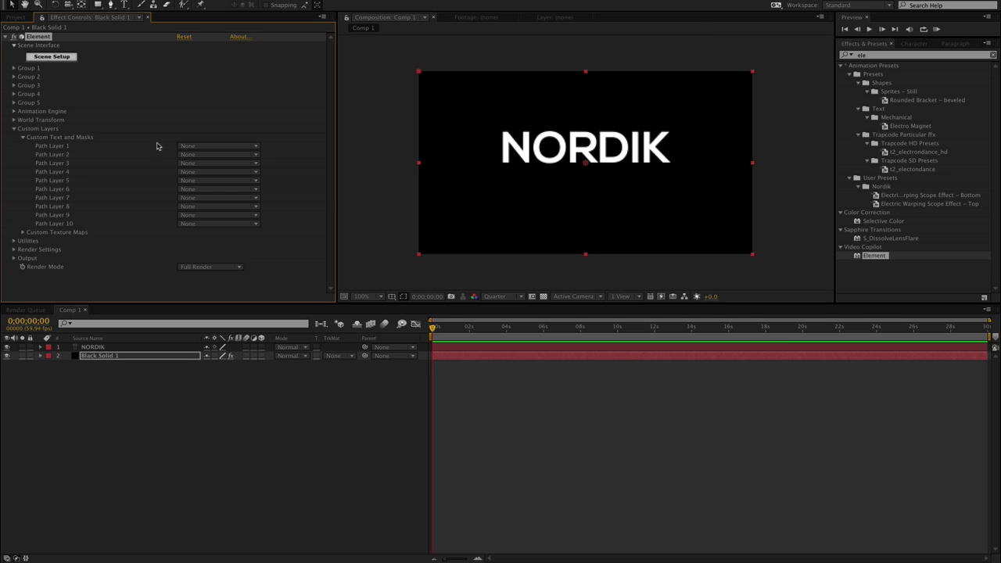
pyautogui.click(219, 146)
pyautogui.click(199, 167)
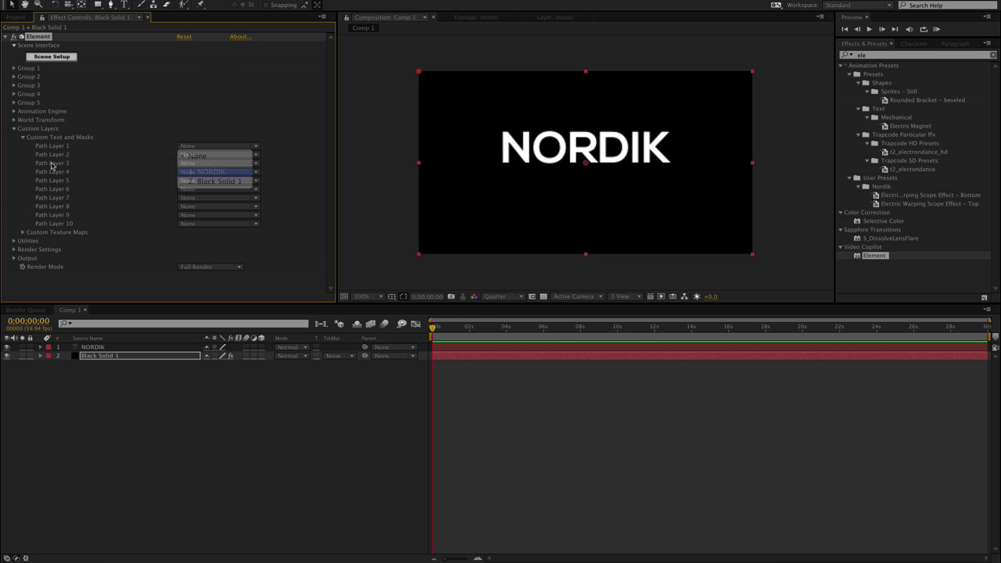
pyautogui.click(14, 128)
pyautogui.click(6, 346)
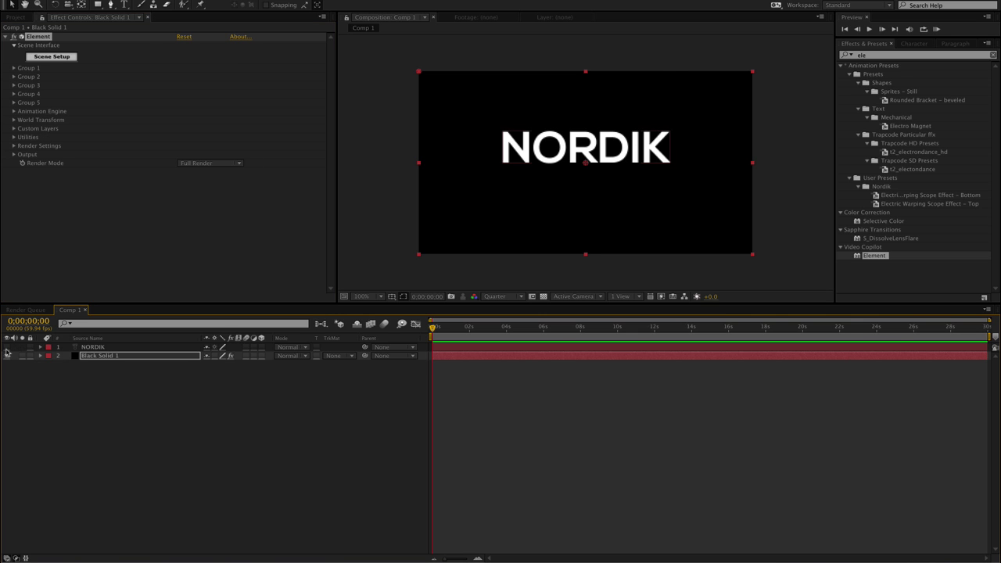
# Extrude the NORDIK text into 3D letters in Element's Scene Setup.
pyautogui.click(49, 57)
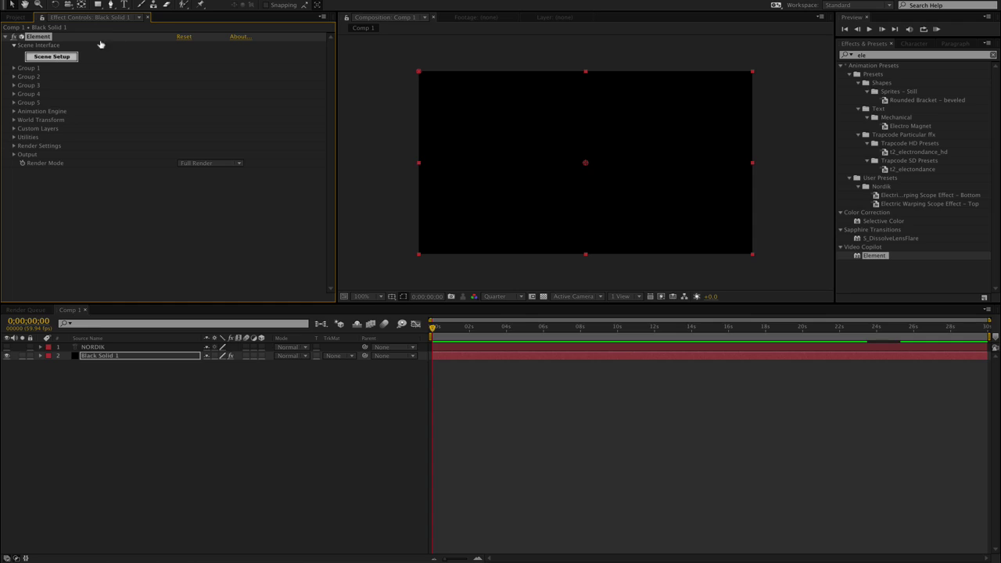
pyautogui.click(252, 27)
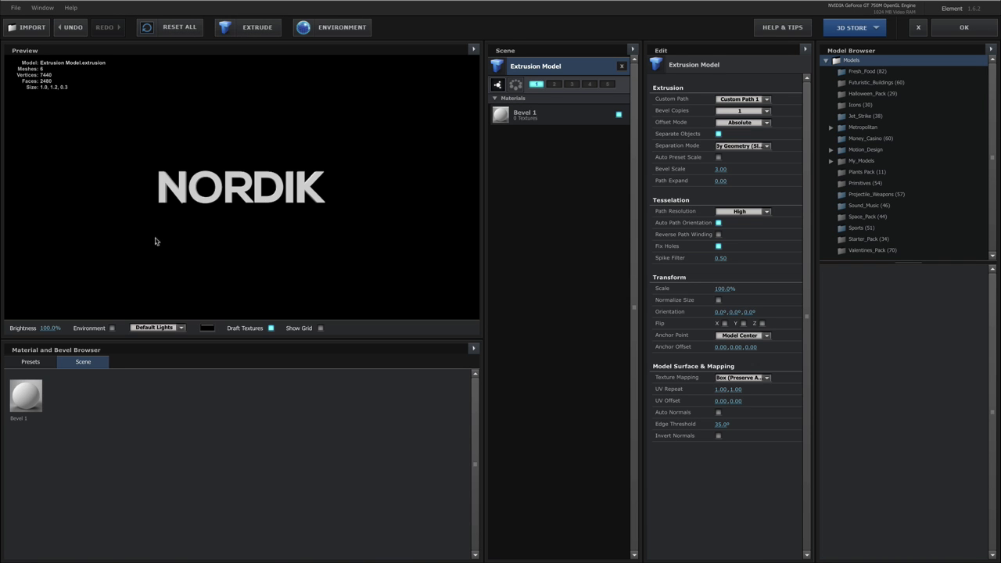
pyautogui.click(31, 362)
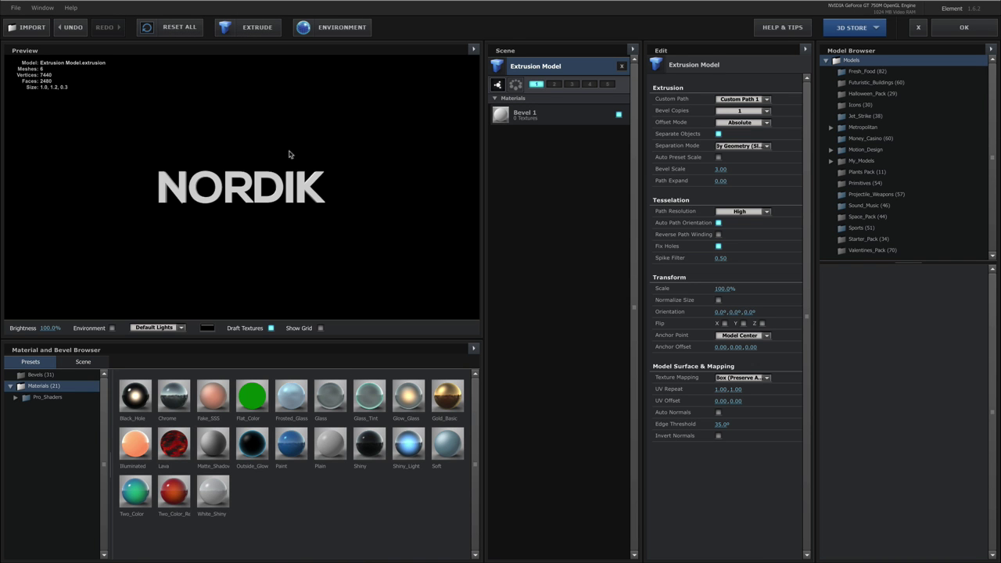
pyautogui.click(963, 27)
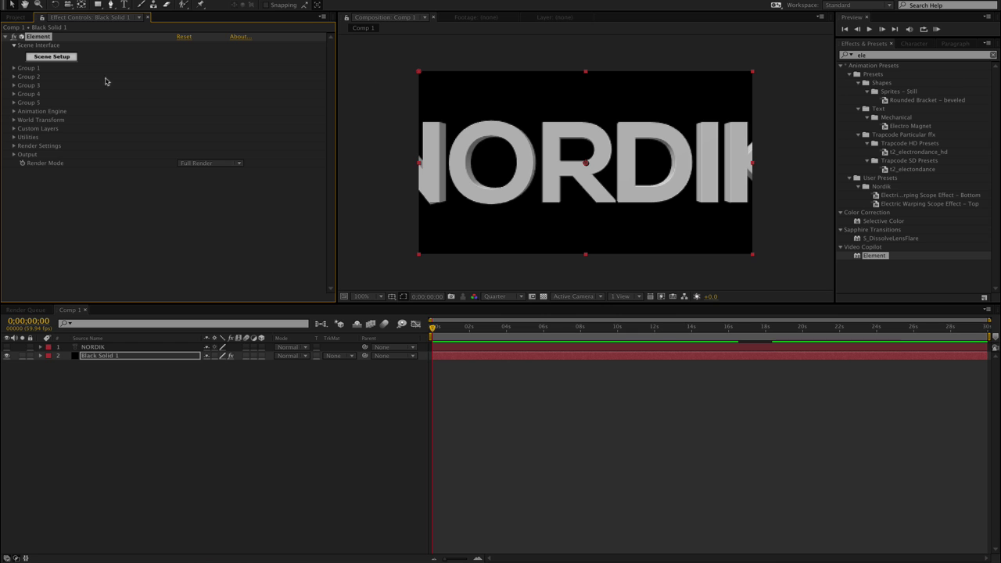
# Shrink the NORDIK letters in Group 1's Particle Look so they fit the frame.
pyautogui.click(14, 69)
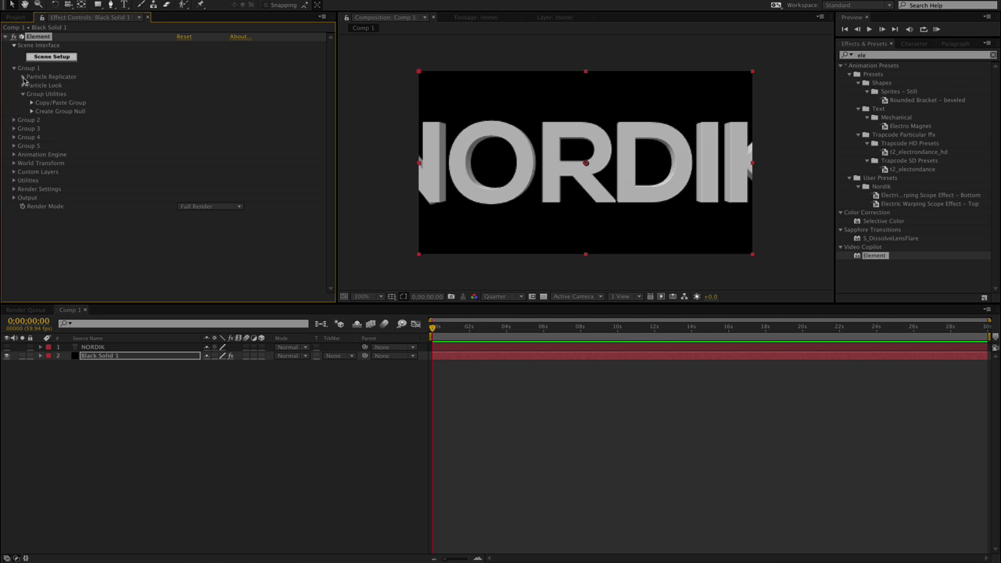
pyautogui.click(23, 85)
pyautogui.moveTo(186, 94); pyautogui.dragTo(21, 126)
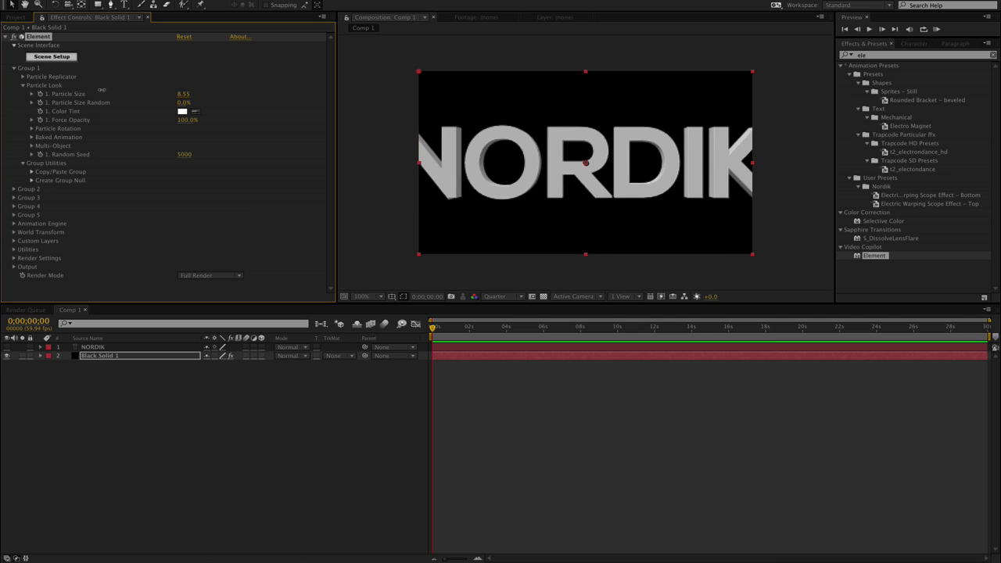
pyautogui.click(23, 85)
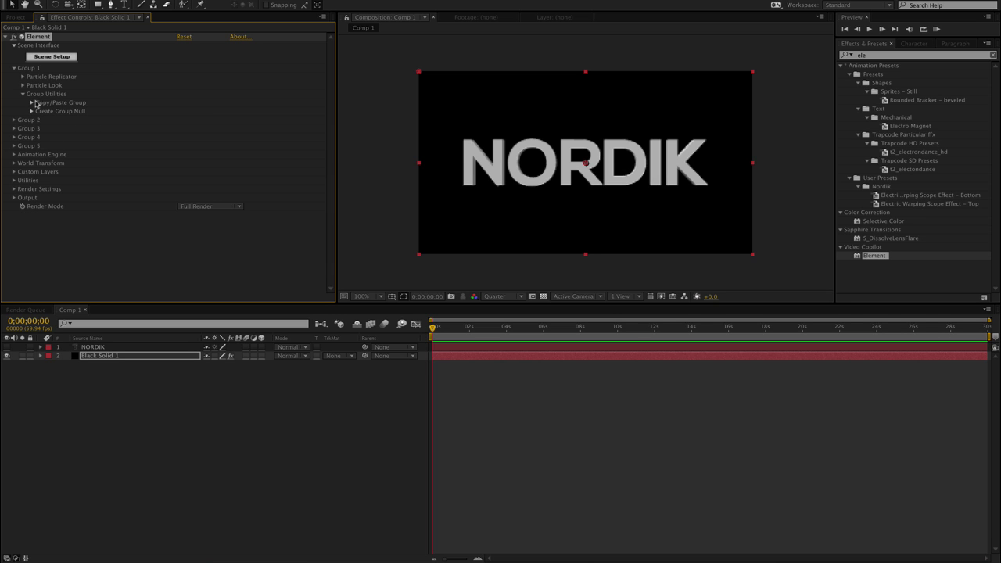
# Enable the Animation Engine, preview at 67%, and turn on Group 1's Multi-Object option.
pyautogui.click(14, 154)
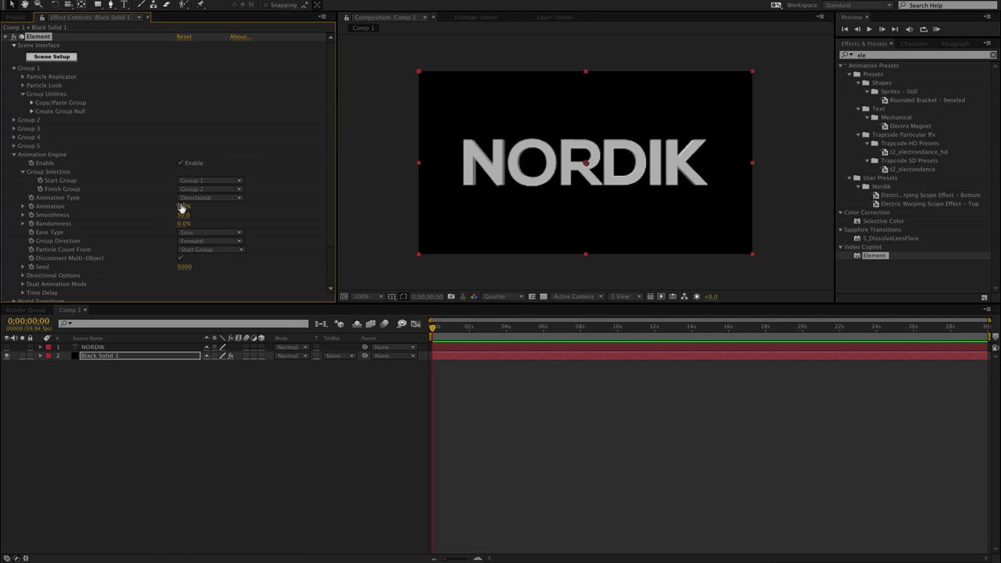
pyautogui.moveTo(182, 205)
pyautogui.mouseDown()
pyautogui.moveTo(210, 201)
pyautogui.moveTo(104, 202)
pyautogui.mouseUp()
pyautogui.click(22, 85)
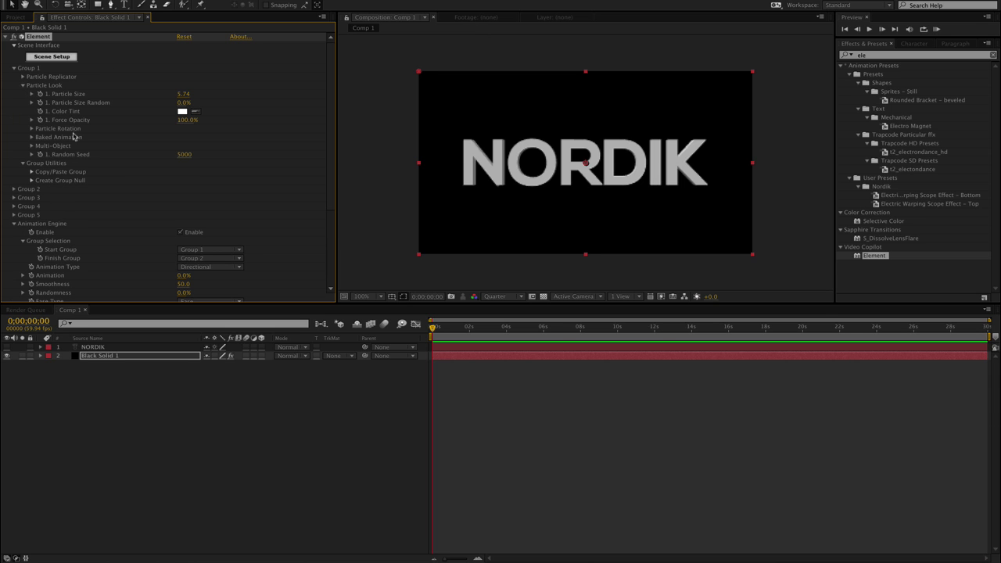
pyautogui.click(31, 146)
pyautogui.click(180, 155)
pyautogui.scroll(-3, 53, 78)
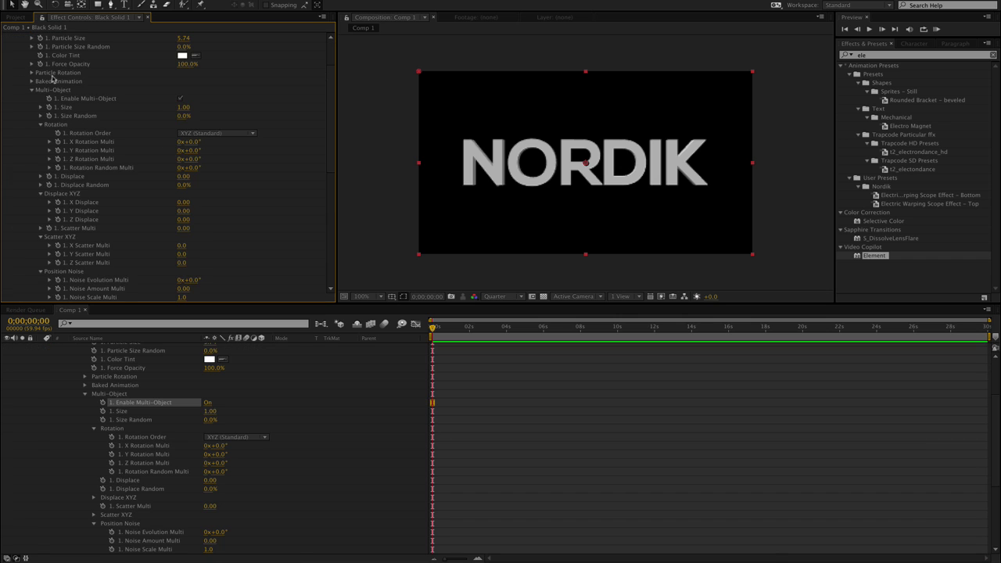
pyautogui.scroll(3, 41, 80)
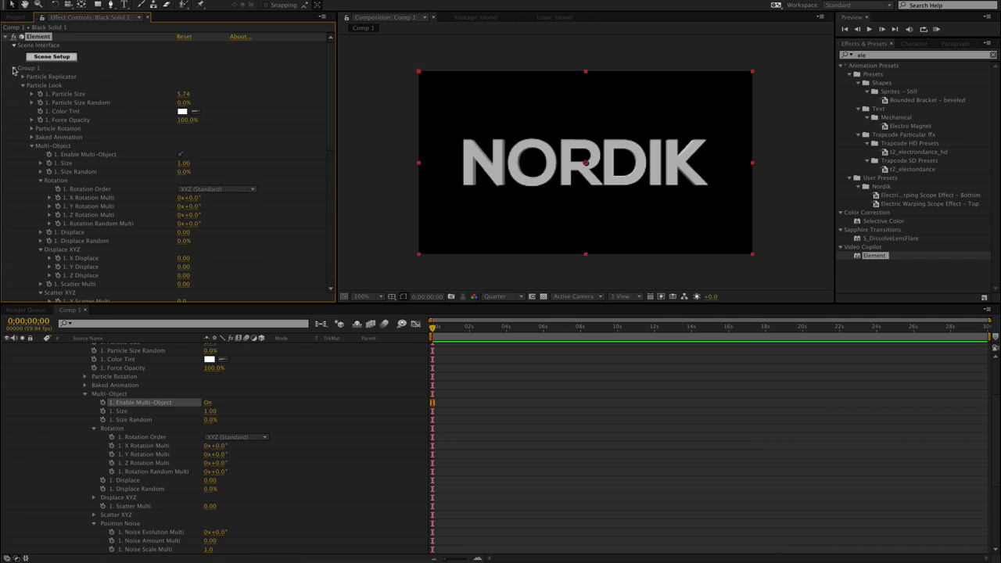
pyautogui.click(14, 69)
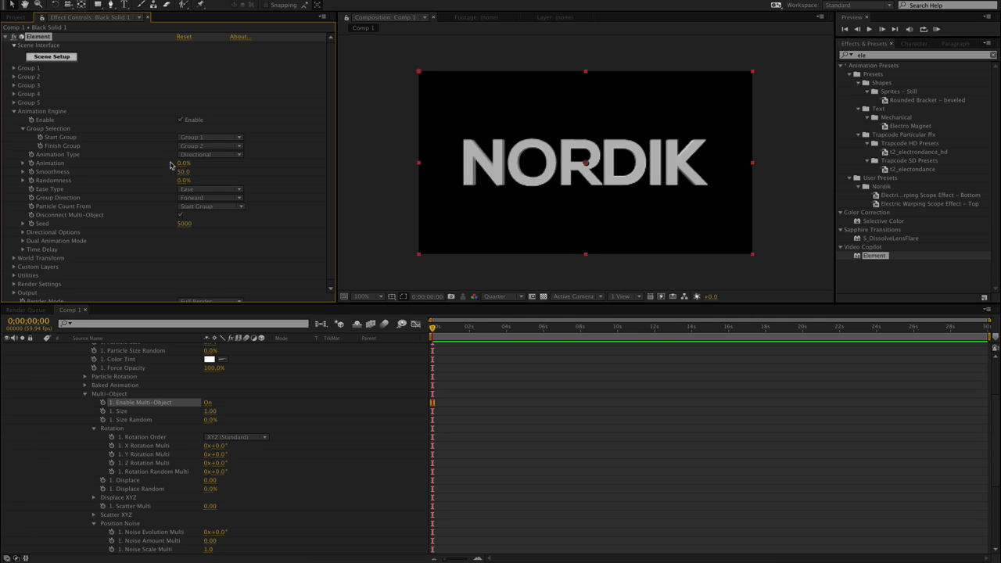
# Keyframe Animation at 100% at 0s and 0% at 0;00;04;52, then show keyframes with U.
pyautogui.moveTo(177, 160)
pyautogui.mouseDown()
pyautogui.moveTo(223, 156)
pyautogui.moveTo(149, 162)
pyautogui.moveTo(275, 173)
pyautogui.mouseUp()
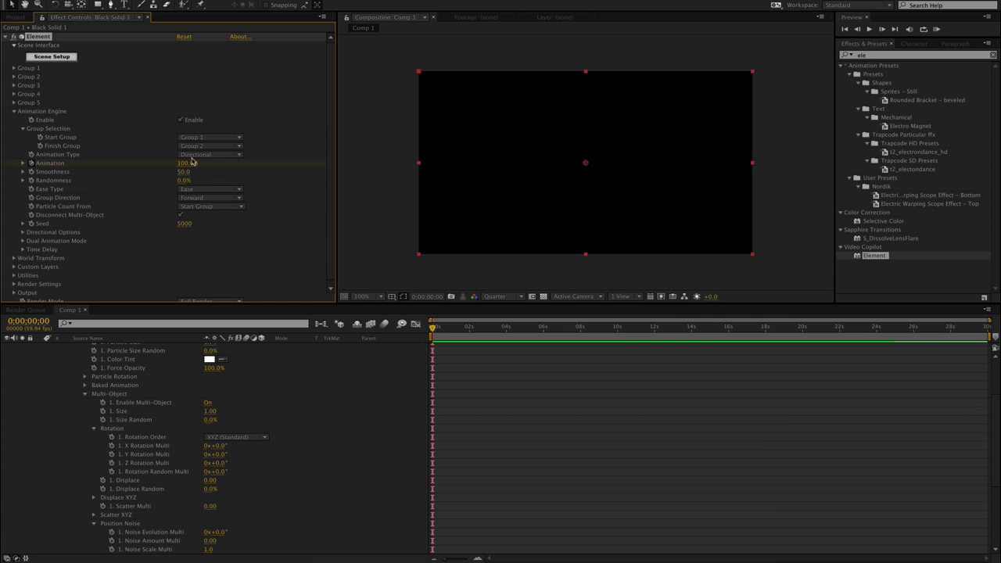
pyautogui.click(523, 328)
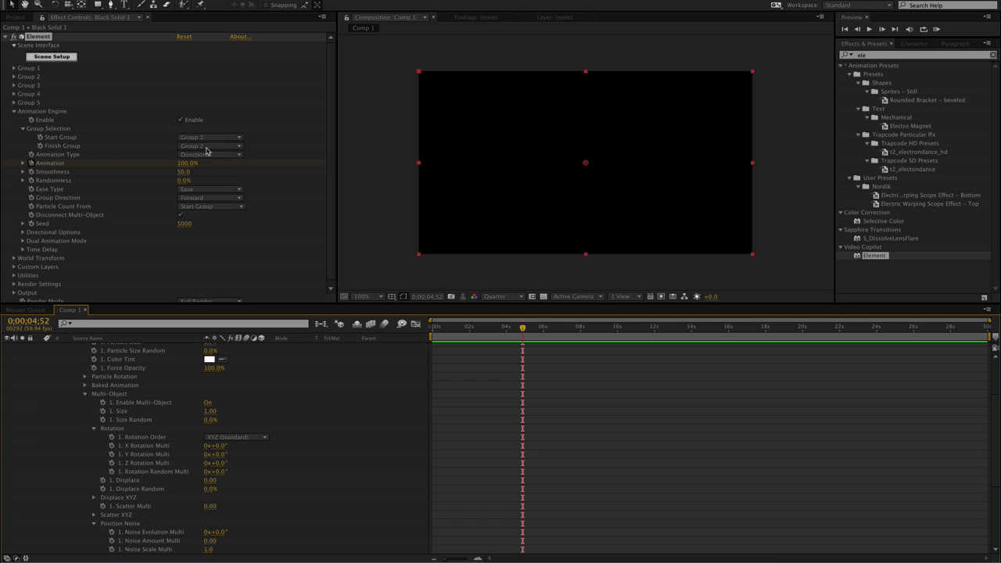
pyautogui.moveTo(195, 162); pyautogui.dragTo(181, 163)
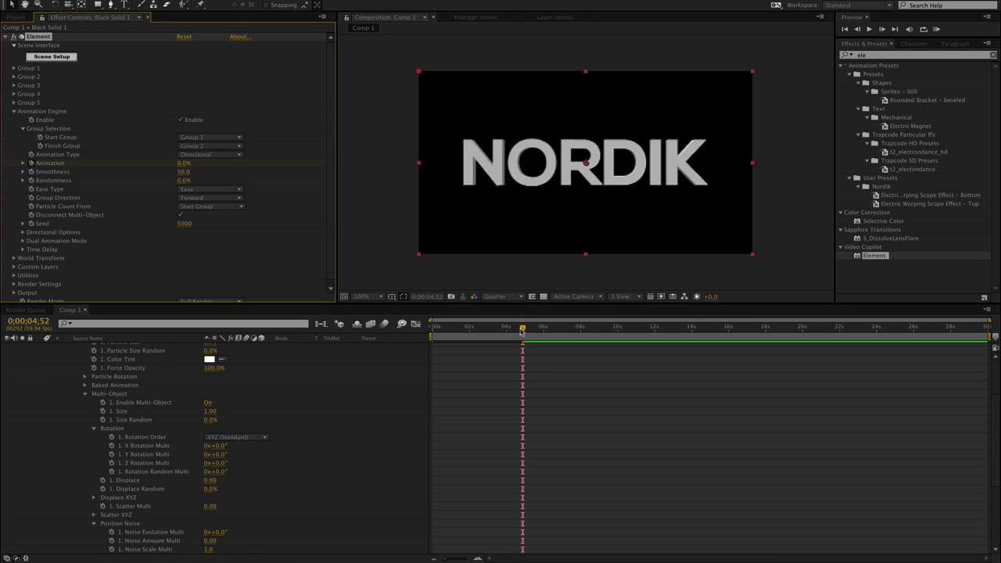
pyautogui.moveTo(522, 328)
pyautogui.mouseDown()
pyautogui.moveTo(427, 334)
pyautogui.moveTo(467, 332)
pyautogui.mouseUp()
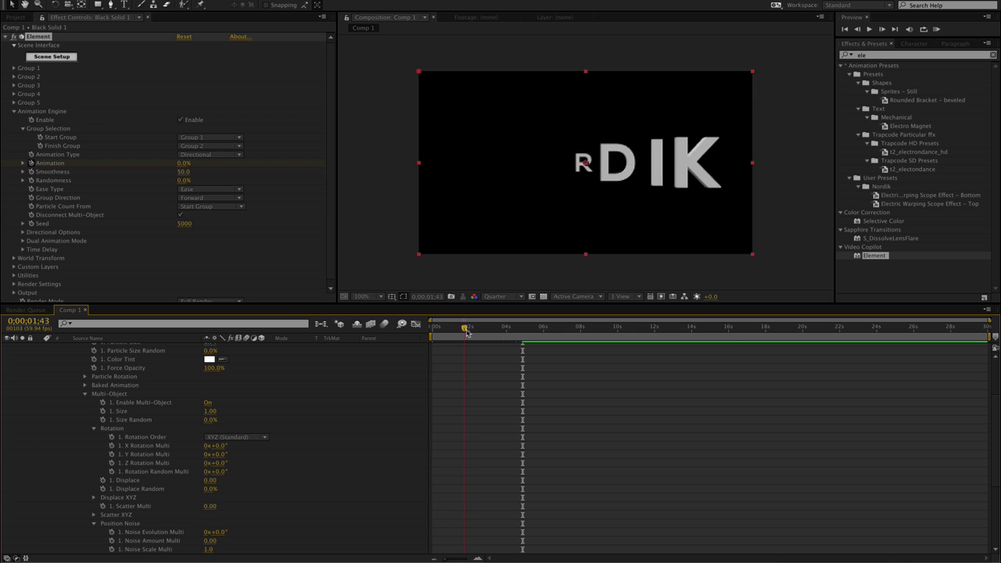
pyautogui.press('u')
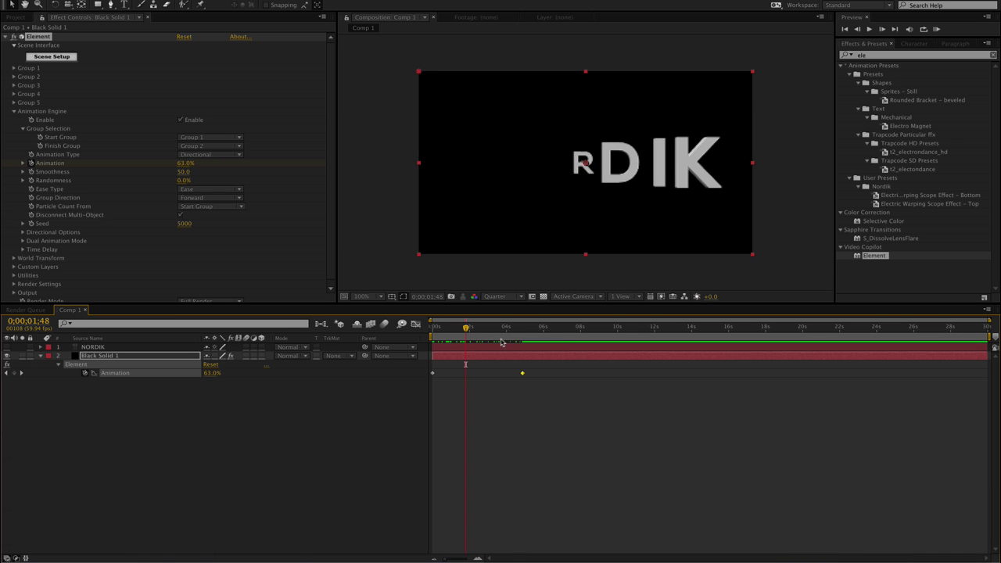
pyautogui.click(521, 333)
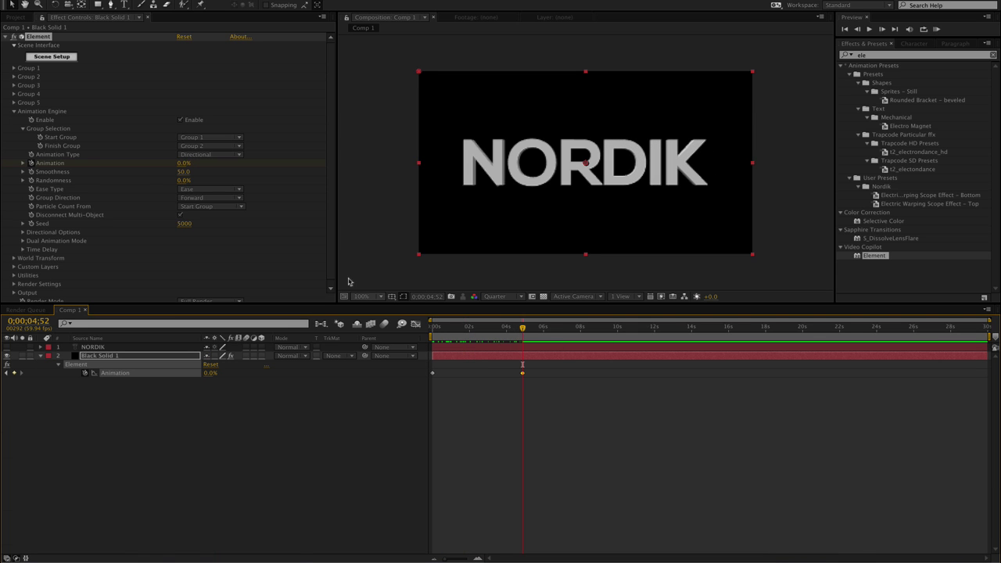
pyautogui.click(12, 69)
pyautogui.scroll(-2, 14, 70)
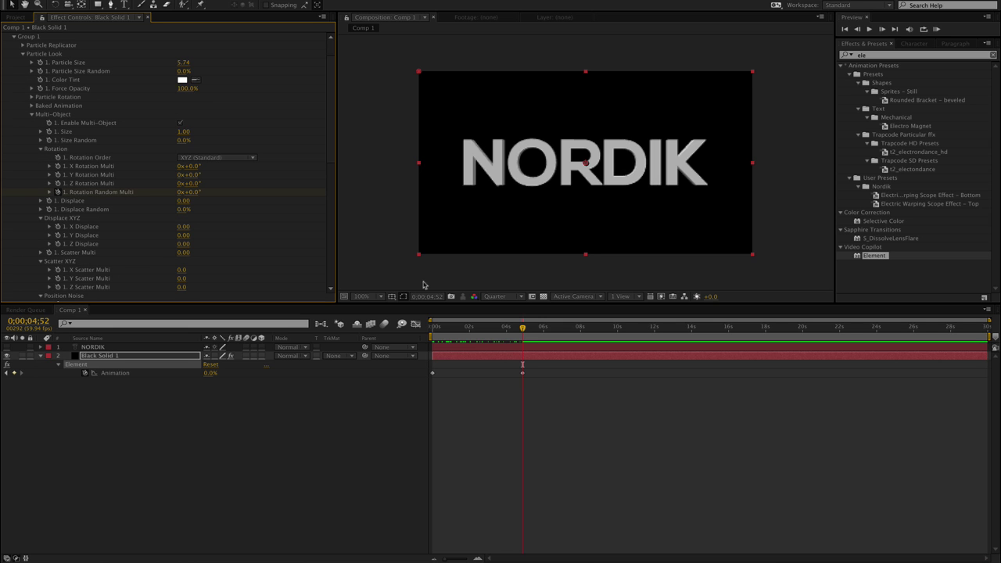
# Set Rotation Random Multi to 90° at the start and preview the letters tumbling in.
pyautogui.press('Home')
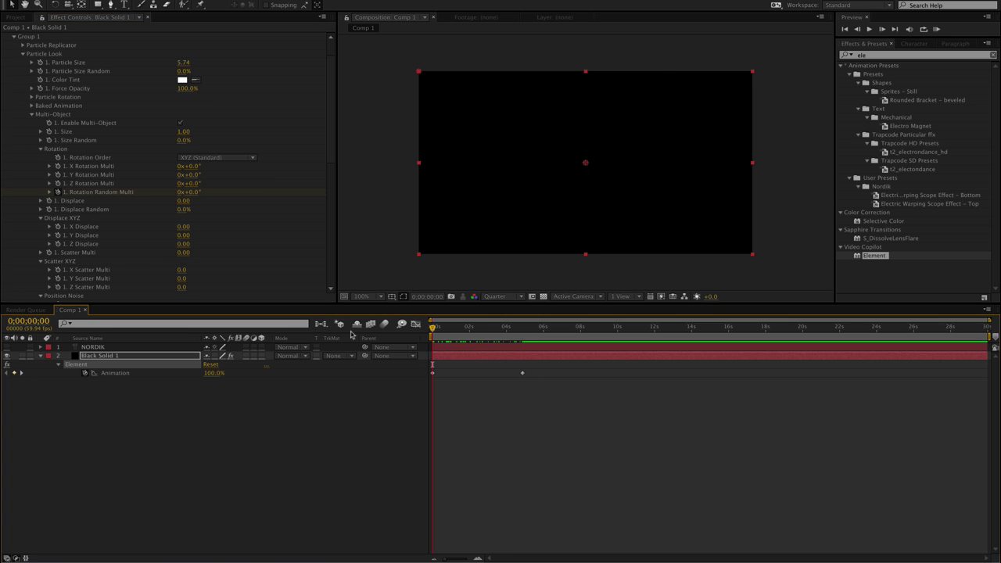
pyautogui.click(188, 192)
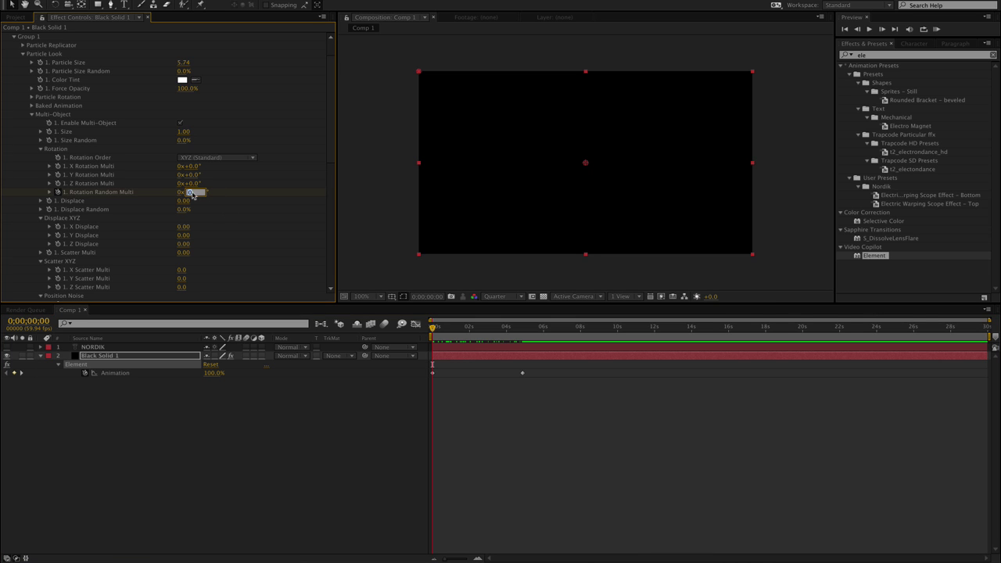
pyautogui.write('90')
pyautogui.press('Return')
pyautogui.moveTo(436, 329); pyautogui.dragTo(504, 339)
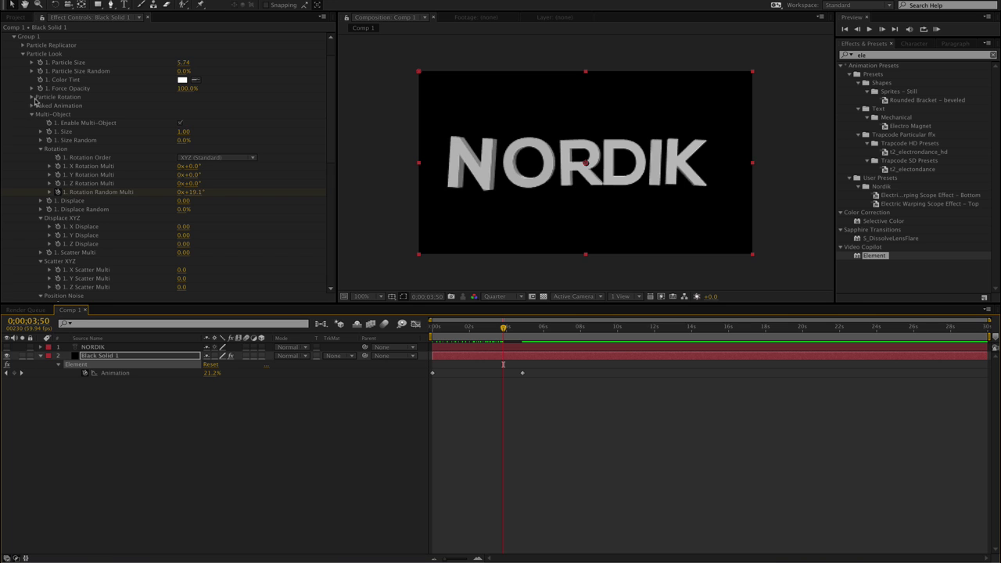
# Try Z and Y Particle Rotation values on the letters, undoing each test.
pyautogui.click(33, 97)
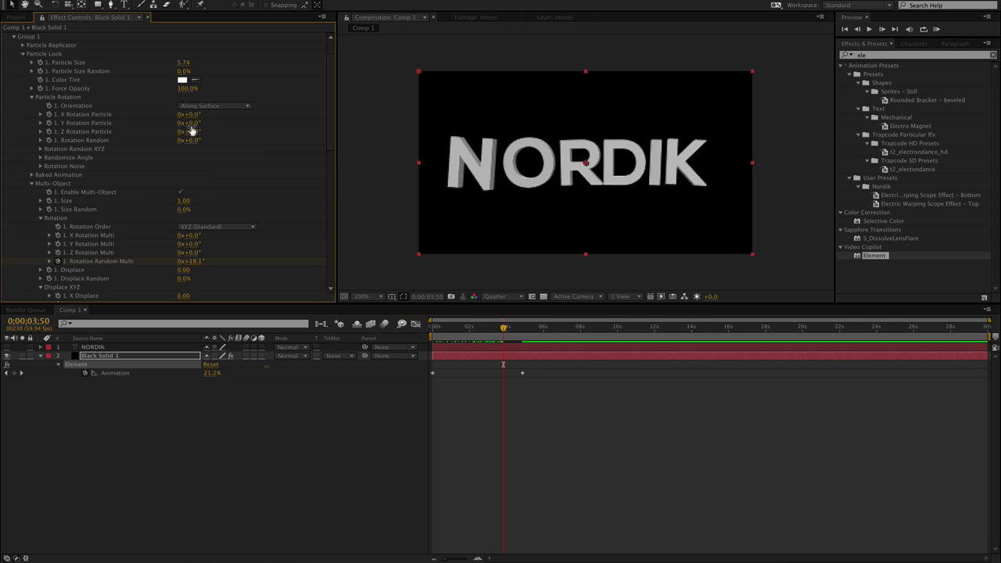
pyautogui.moveTo(190, 132); pyautogui.dragTo(215, 130)
pyautogui.hotkey('ctrl', 'z')
pyautogui.click(522, 326)
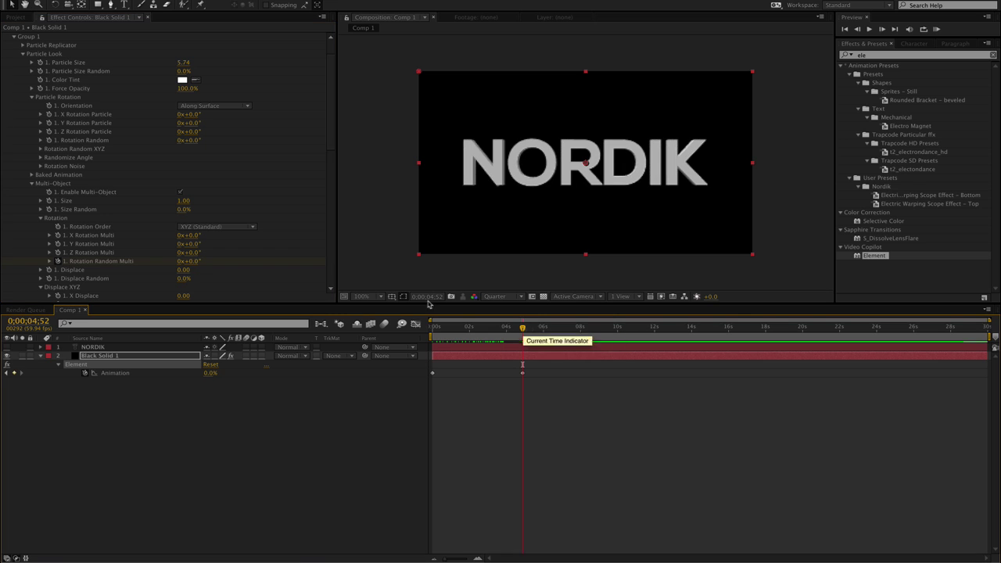
pyautogui.moveTo(188, 123)
pyautogui.mouseDown()
pyautogui.moveTo(218, 124)
pyautogui.moveTo(187, 122)
pyautogui.moveTo(194, 114)
pyautogui.mouseUp()
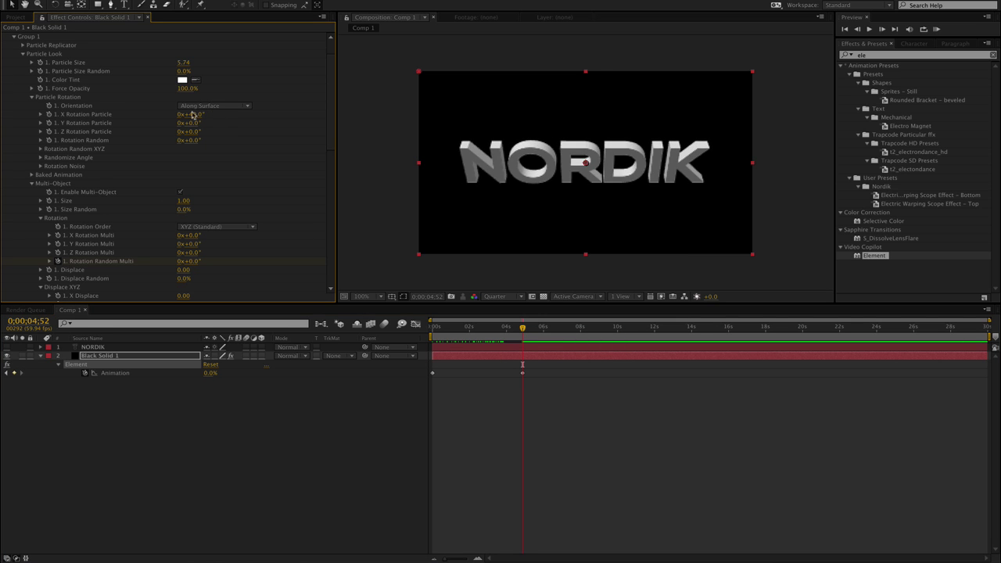
pyautogui.hotkey('ctrl', 'z')
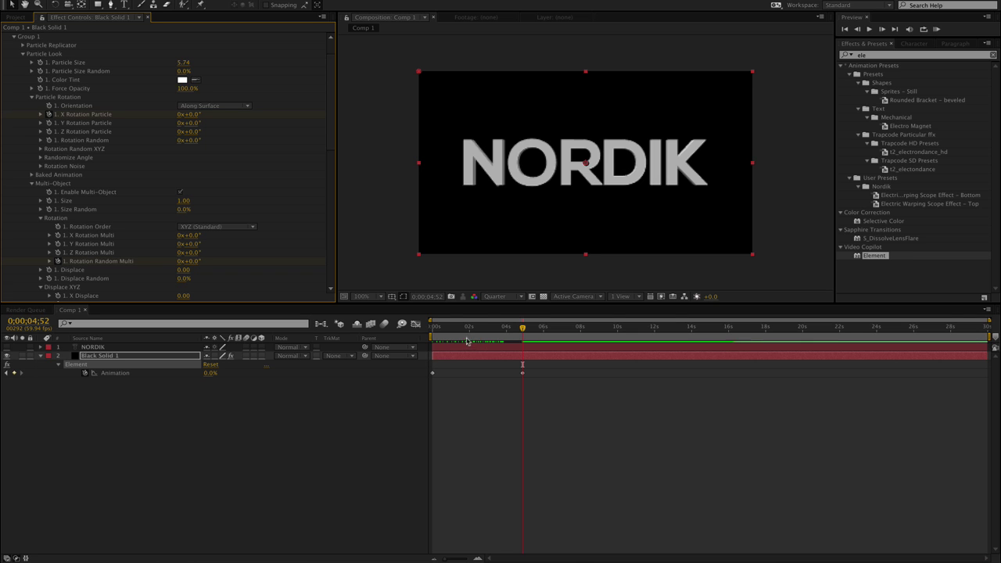
# Preview one full X Rotation Particle flip, then remove the X Rotation Particle keyframes.
pyautogui.moveTo(474, 328); pyautogui.dragTo(432, 329)
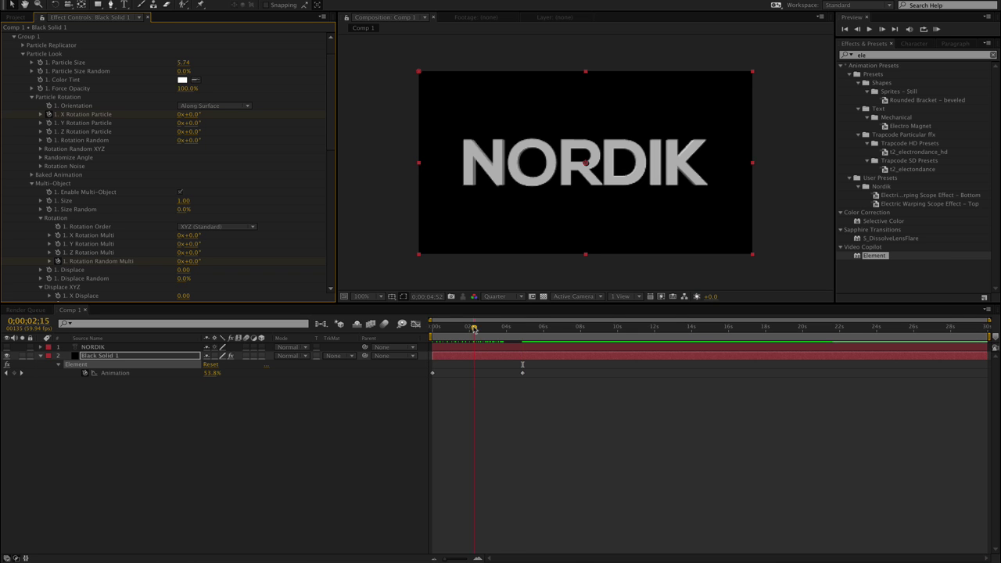
pyautogui.click(179, 114)
pyautogui.write('1')
pyautogui.press('Return')
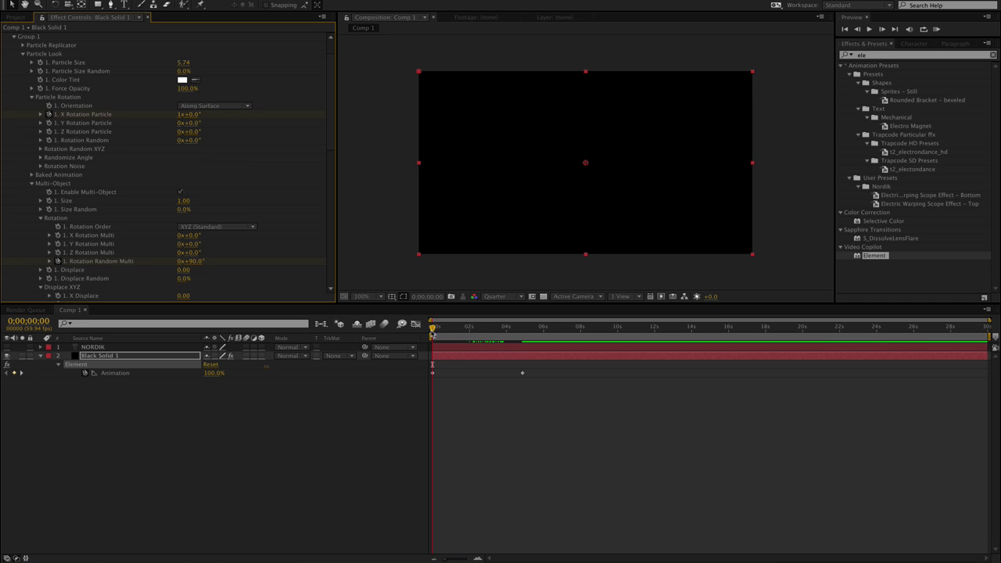
pyautogui.moveTo(432, 329)
pyautogui.mouseDown()
pyautogui.moveTo(517, 328)
pyautogui.moveTo(462, 357)
pyautogui.moveTo(440, 356)
pyautogui.moveTo(521, 351)
pyautogui.moveTo(449, 353)
pyautogui.moveTo(515, 337)
pyautogui.mouseUp()
pyautogui.press('u')
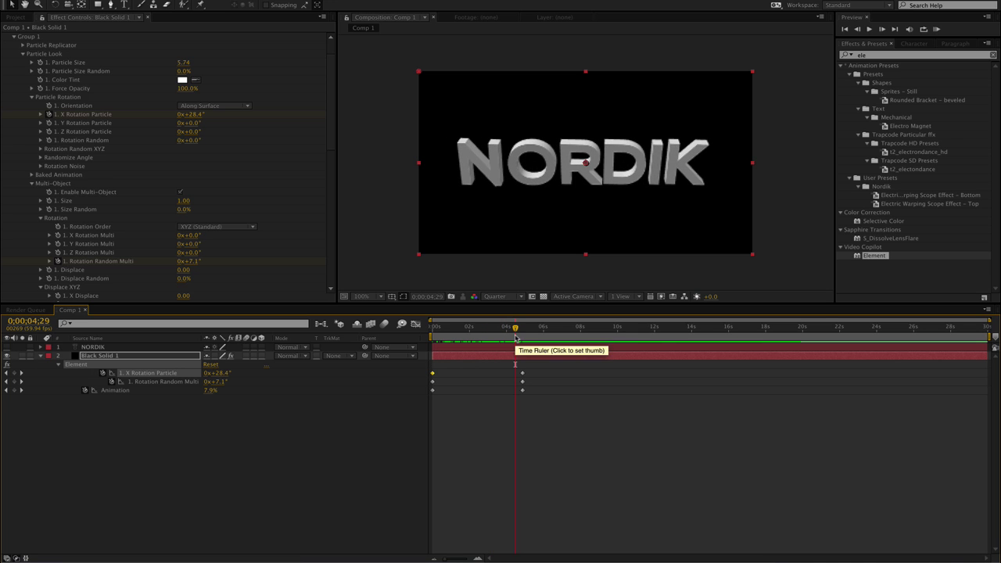
pyautogui.press('k')
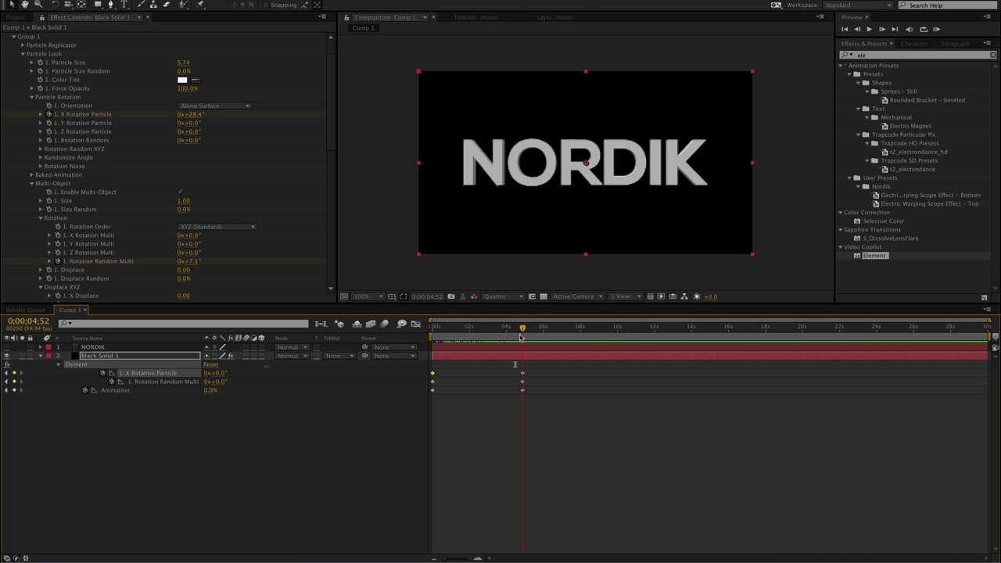
pyautogui.click(103, 373)
pyautogui.click(454, 460)
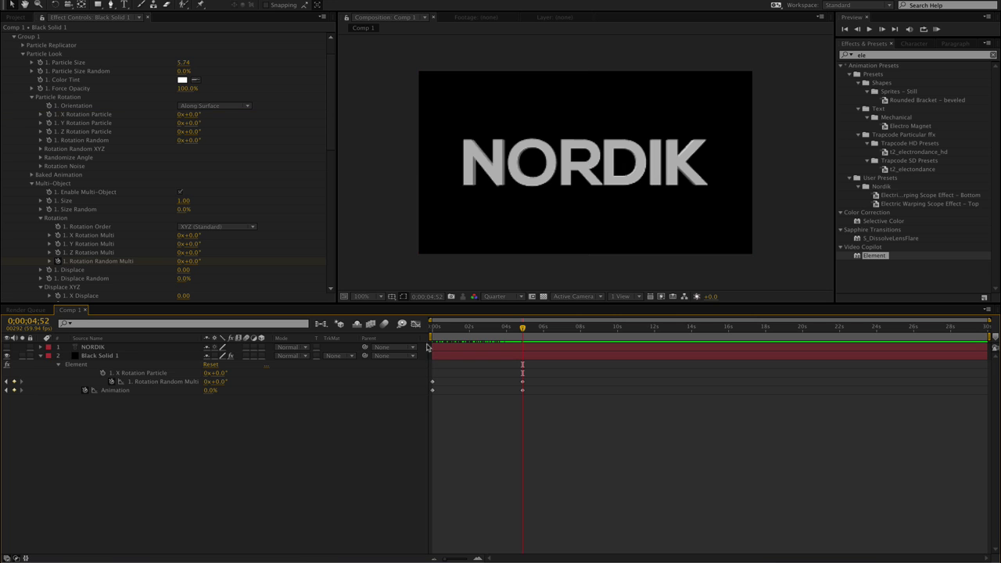
# Raise Smoothness to 100 and Randomness to 25%, previewing the NORDIK build.
pyautogui.click(23, 54)
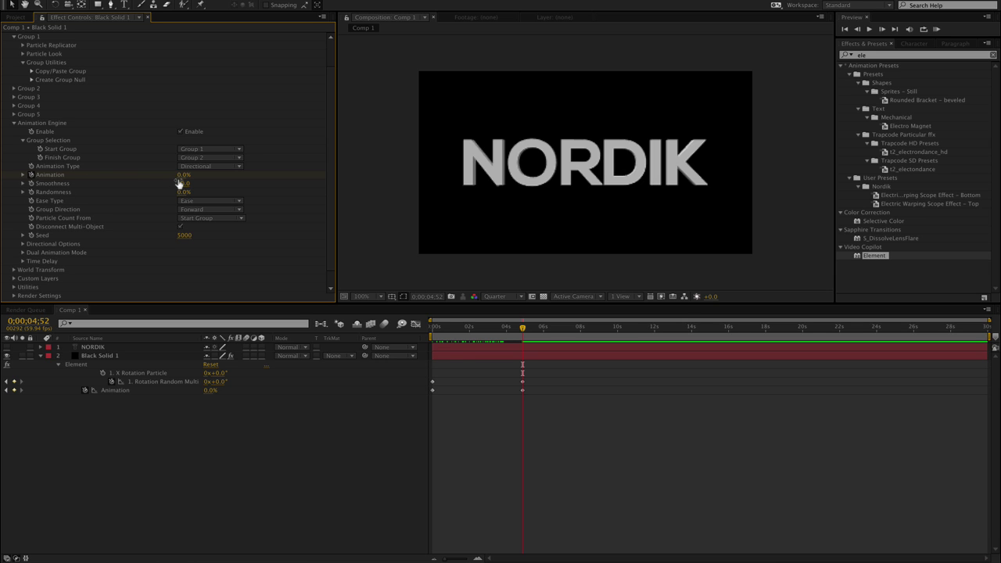
pyautogui.moveTo(182, 182); pyautogui.dragTo(255, 182)
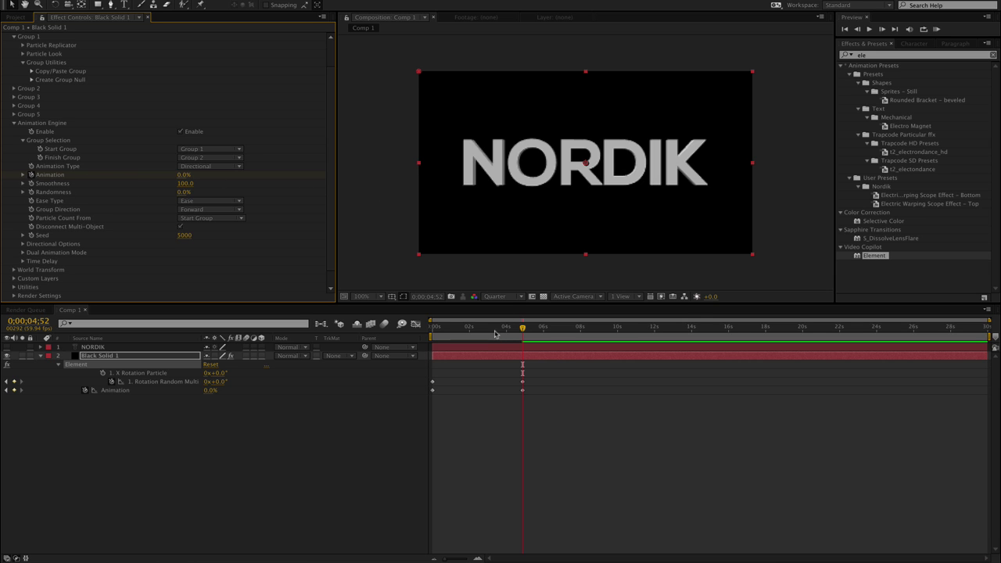
pyautogui.moveTo(500, 328)
pyautogui.mouseDown()
pyautogui.moveTo(441, 344)
pyautogui.moveTo(484, 345)
pyautogui.mouseUp()
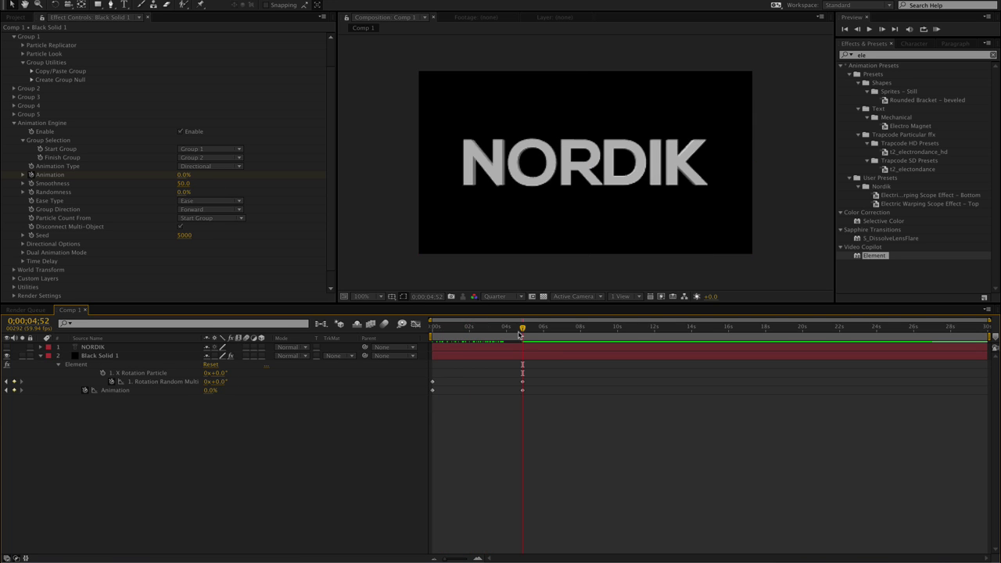
pyautogui.moveTo(519, 335)
pyautogui.mouseDown()
pyautogui.moveTo(474, 344)
pyautogui.moveTo(494, 344)
pyautogui.mouseUp()
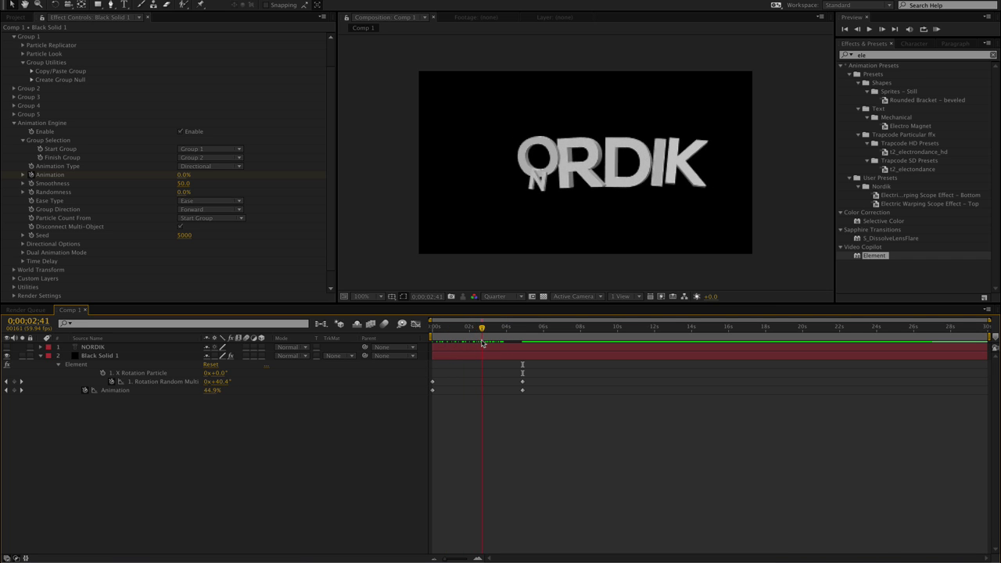
pyautogui.click(183, 192)
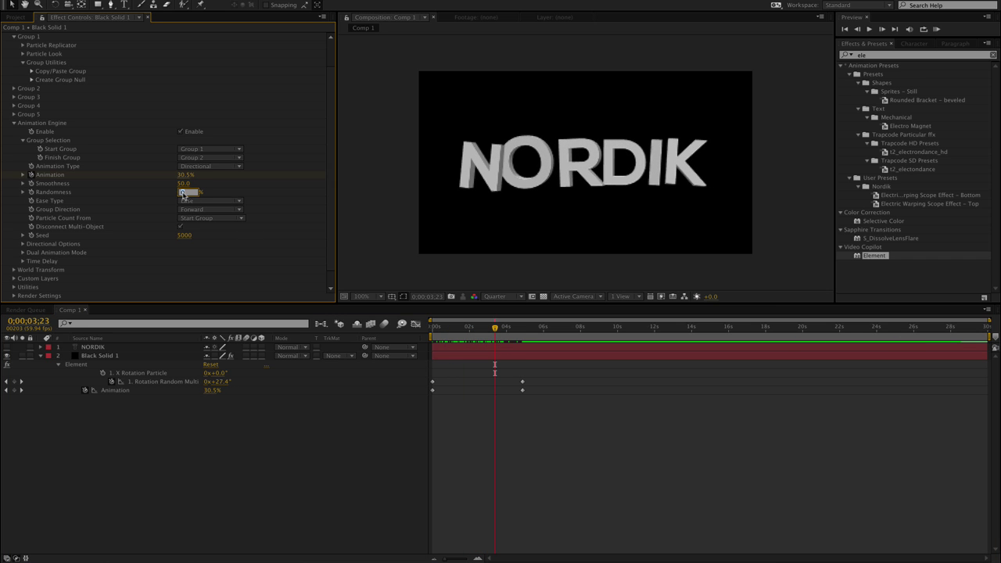
pyautogui.write('25')
pyautogui.press('Return')
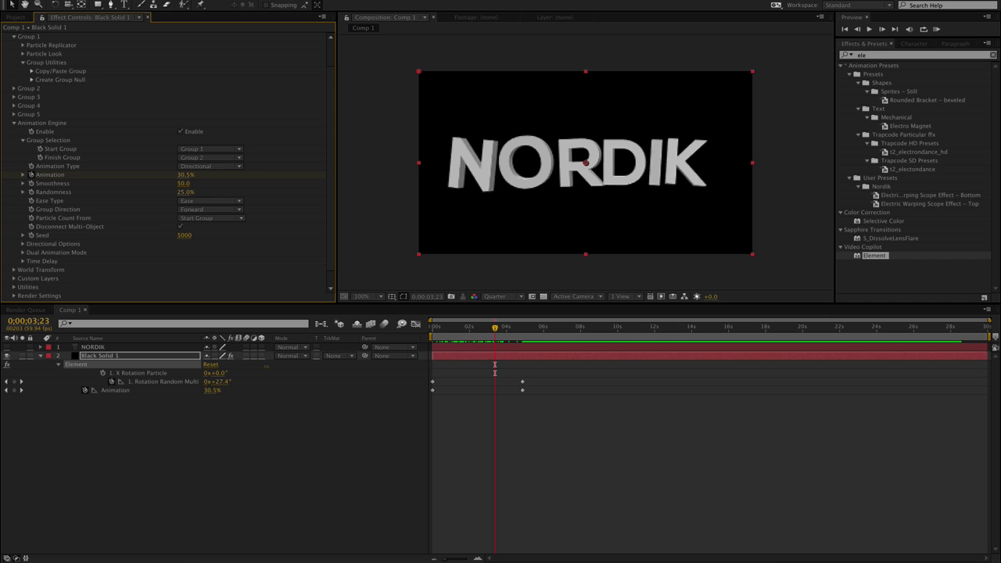
pyautogui.click(490, 328)
pyautogui.moveTo(484, 329); pyautogui.dragTo(469, 334)
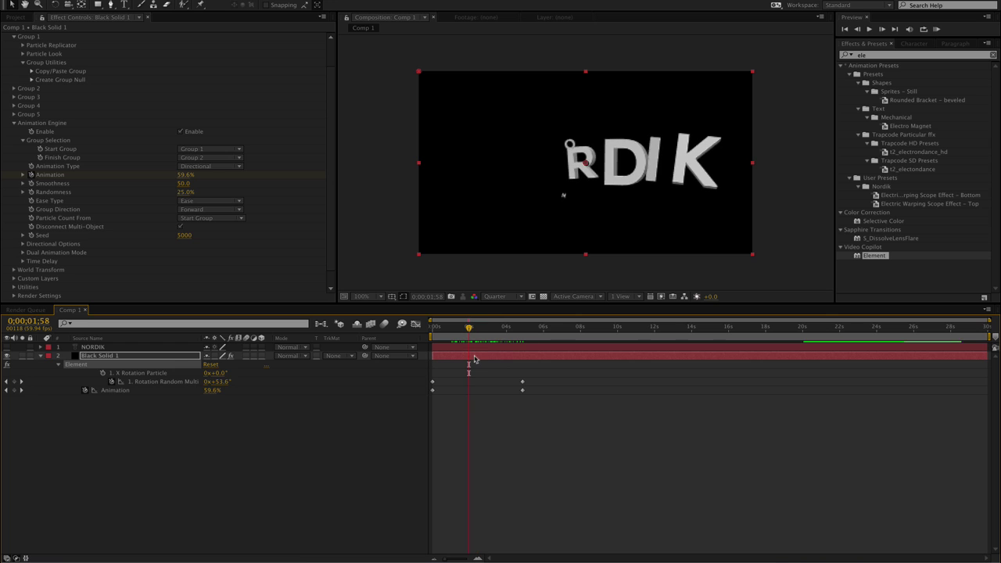
# Apply easy ease (F9) to all four keyframes and scrub to preview the assembly.
pyautogui.moveTo(578, 366); pyautogui.dragTo(429, 399)
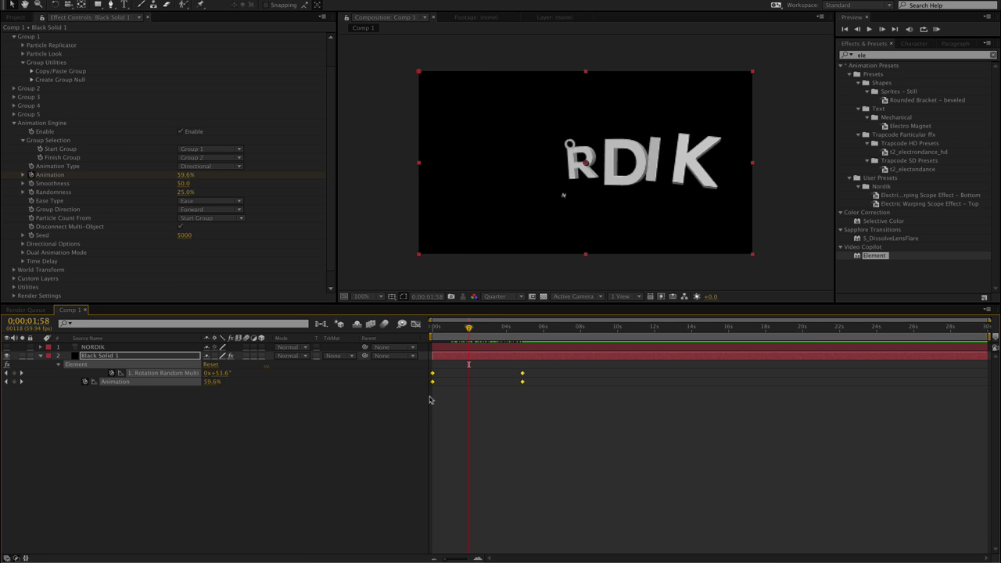
pyautogui.press('F9')
pyautogui.moveTo(473, 334); pyautogui.dragTo(492, 334)
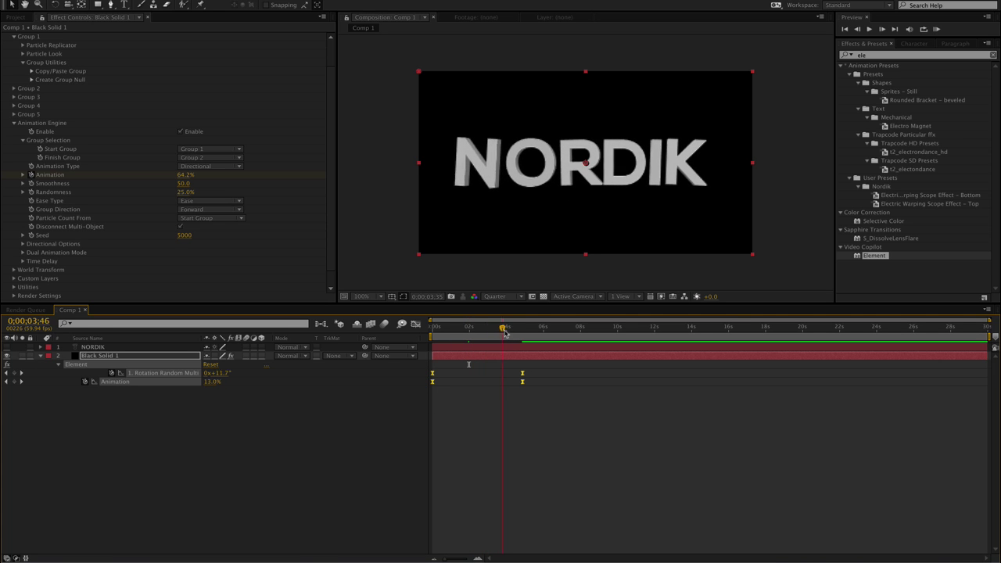
pyautogui.moveTo(491, 333); pyautogui.dragTo(446, 347)
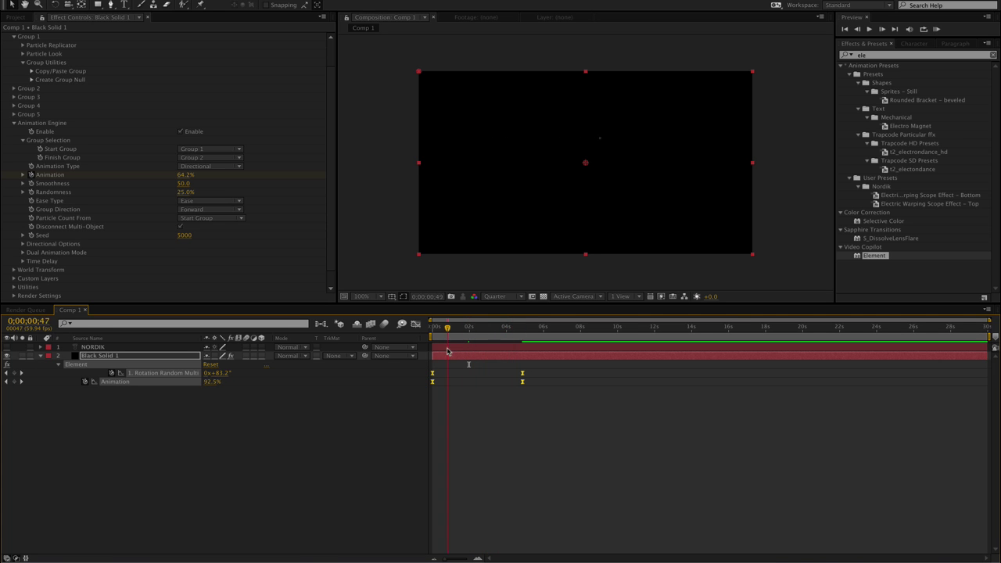
pyautogui.click(13, 122)
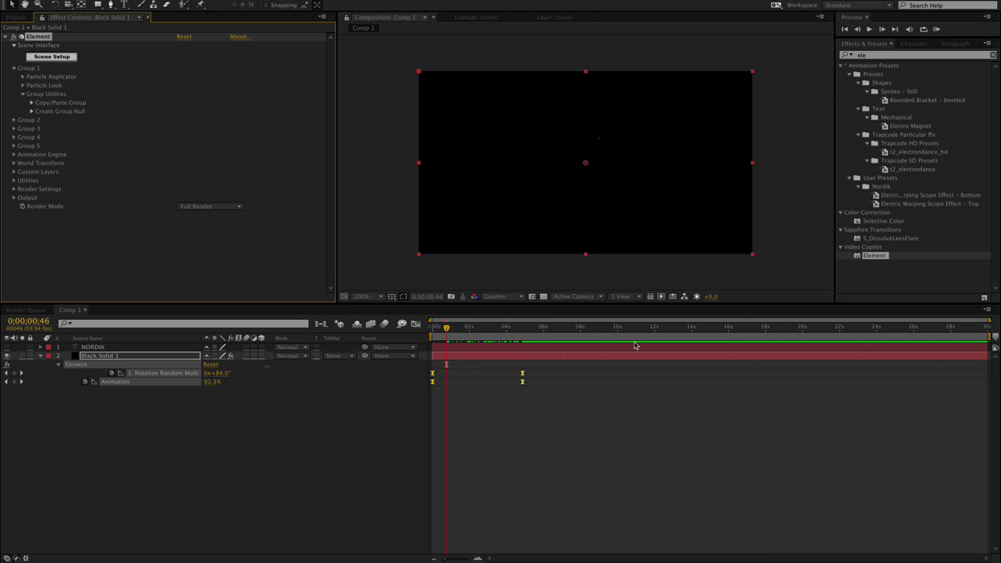
pyautogui.moveTo(481, 338); pyautogui.dragTo(522, 338)
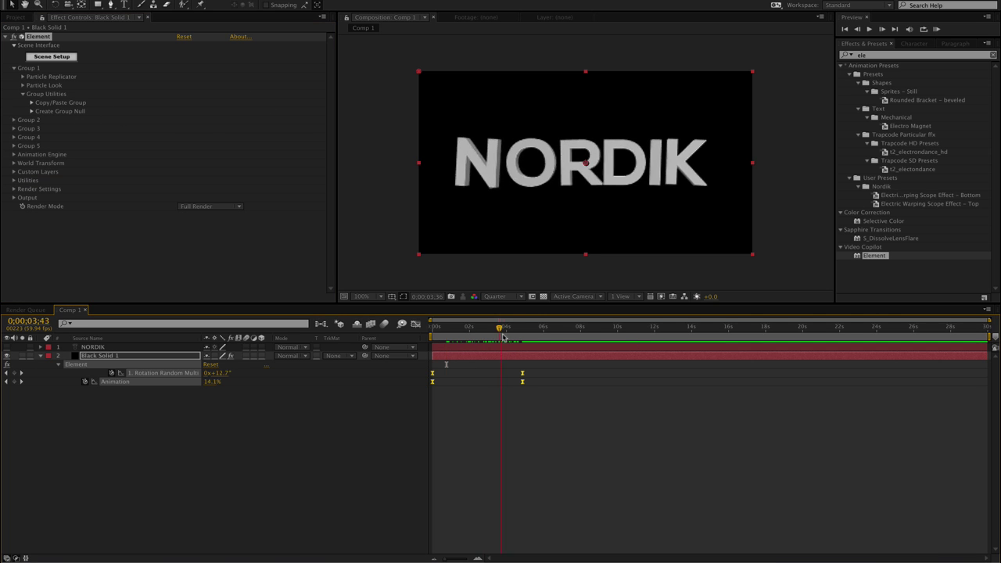
pyautogui.click(23, 85)
pyautogui.scroll(-2, 24, 88)
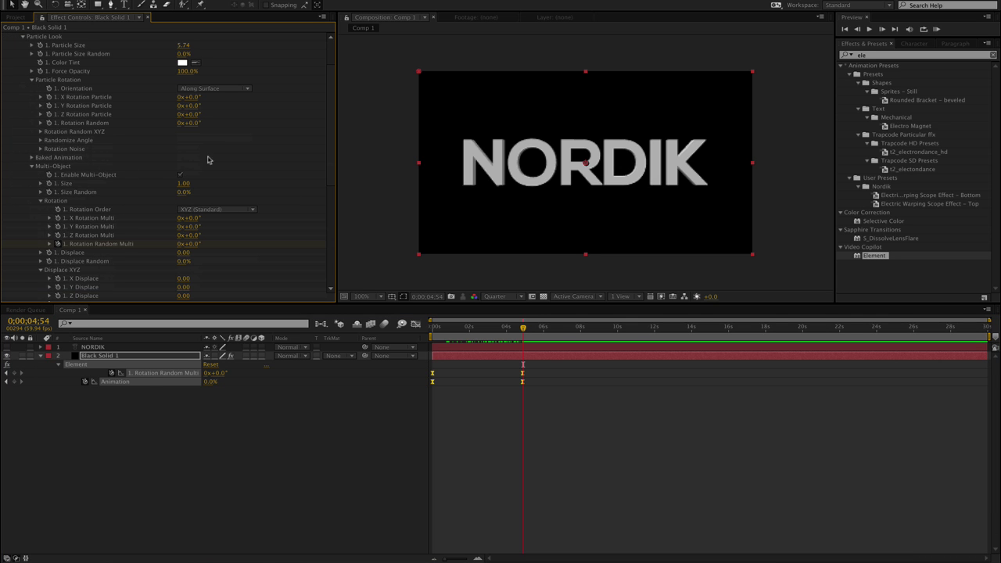
pyautogui.moveTo(191, 122); pyautogui.dragTo(213, 126)
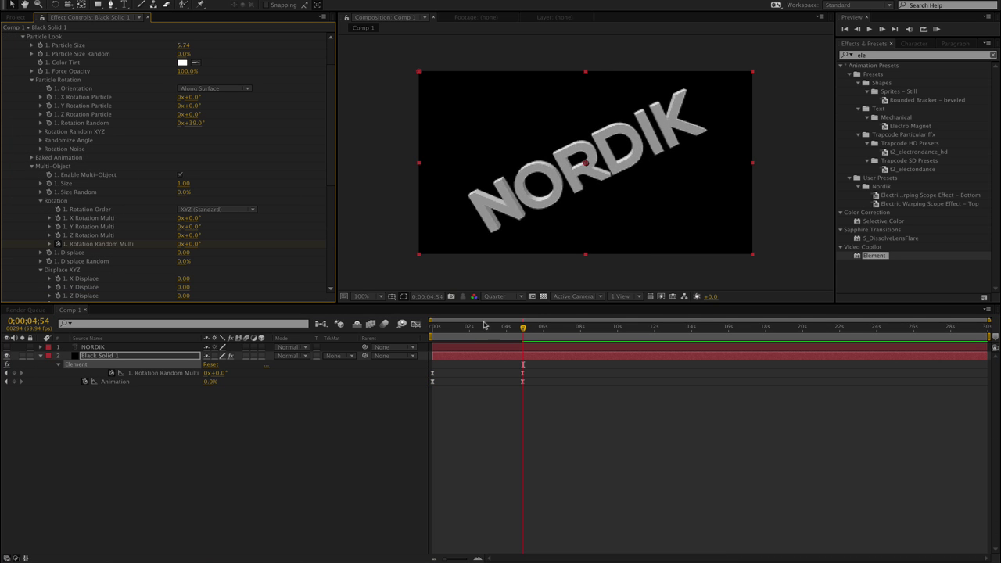
pyautogui.hotkey('ctrl', 'z')
pyautogui.click(570, 481)
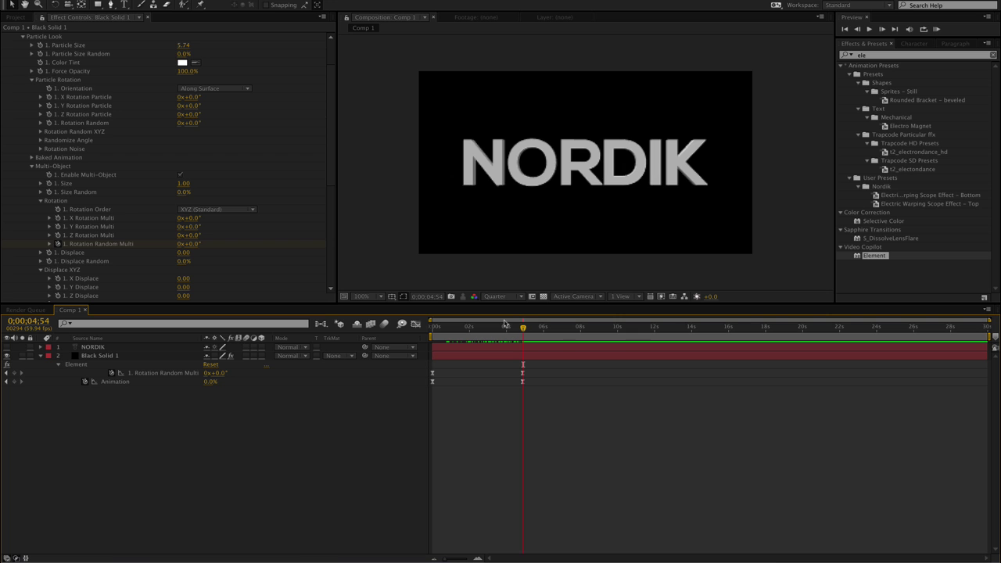
pyautogui.moveTo(522, 332); pyautogui.dragTo(481, 328)
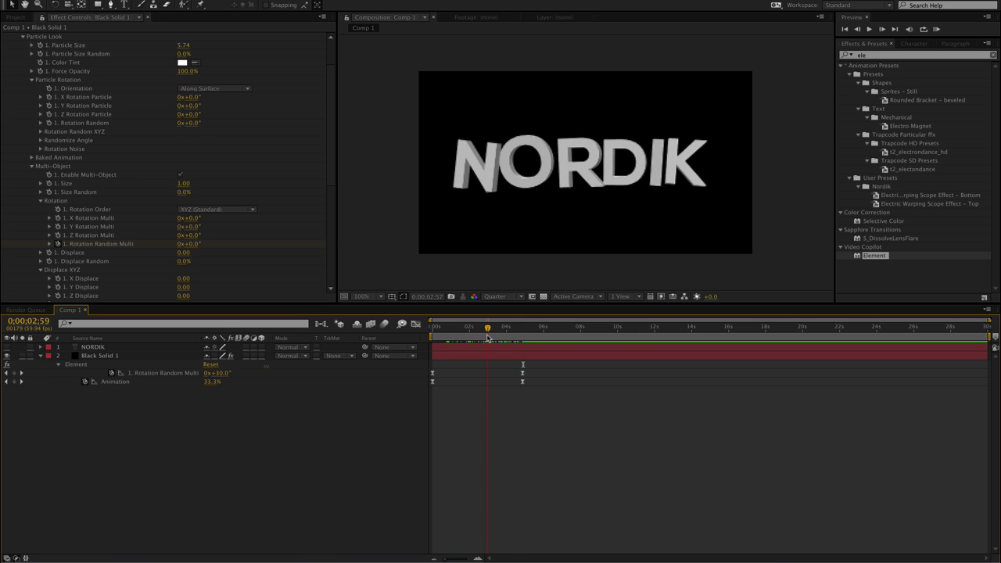
pyautogui.scroll(3, 108, 161)
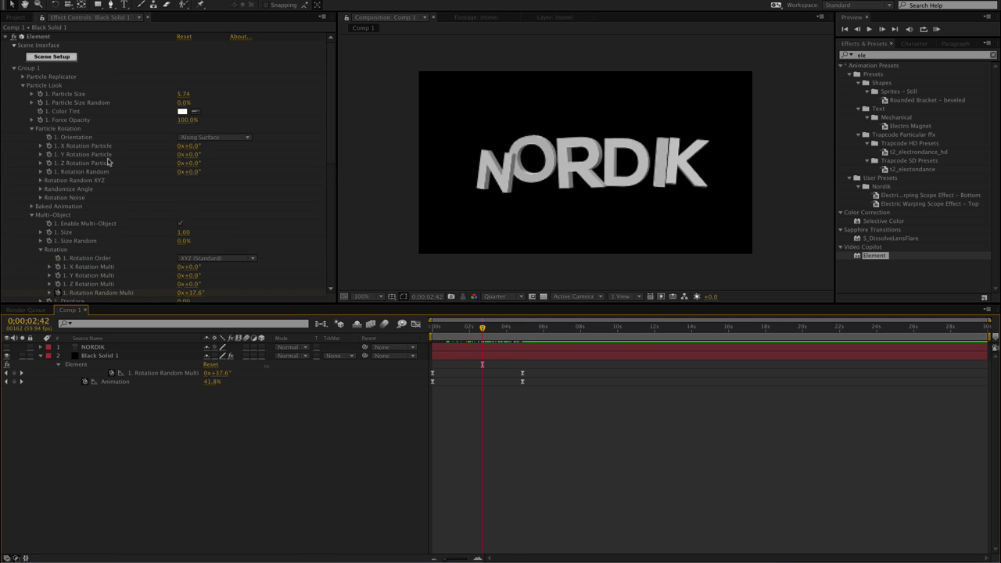
pyautogui.click(23, 86)
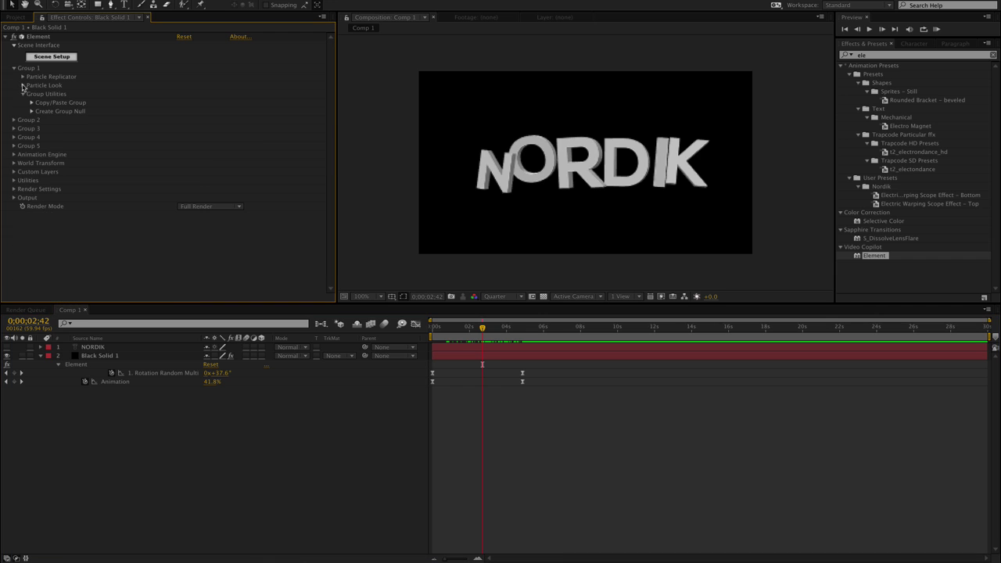
pyautogui.moveTo(490, 334); pyautogui.dragTo(490, 350)
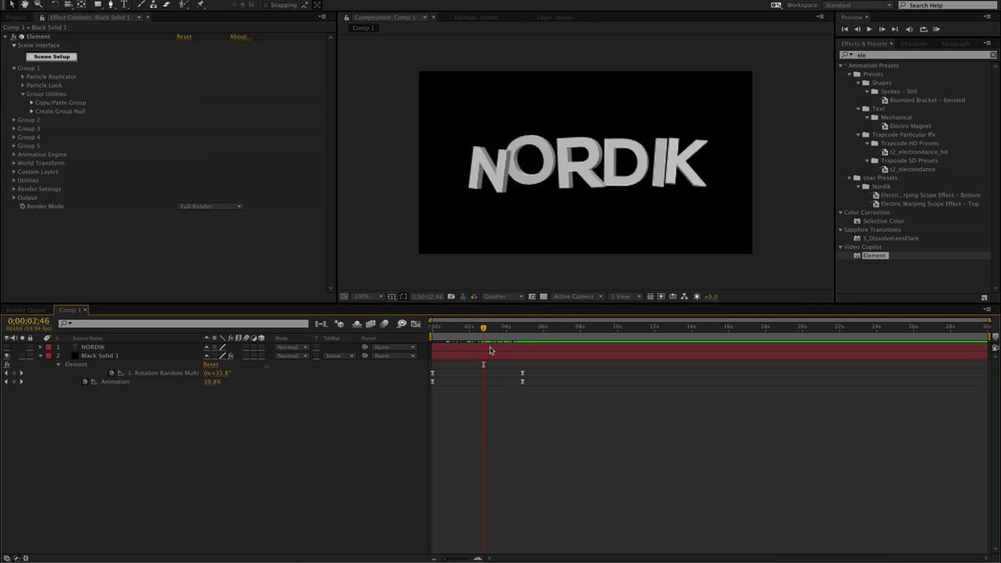
pyautogui.click(93, 346)
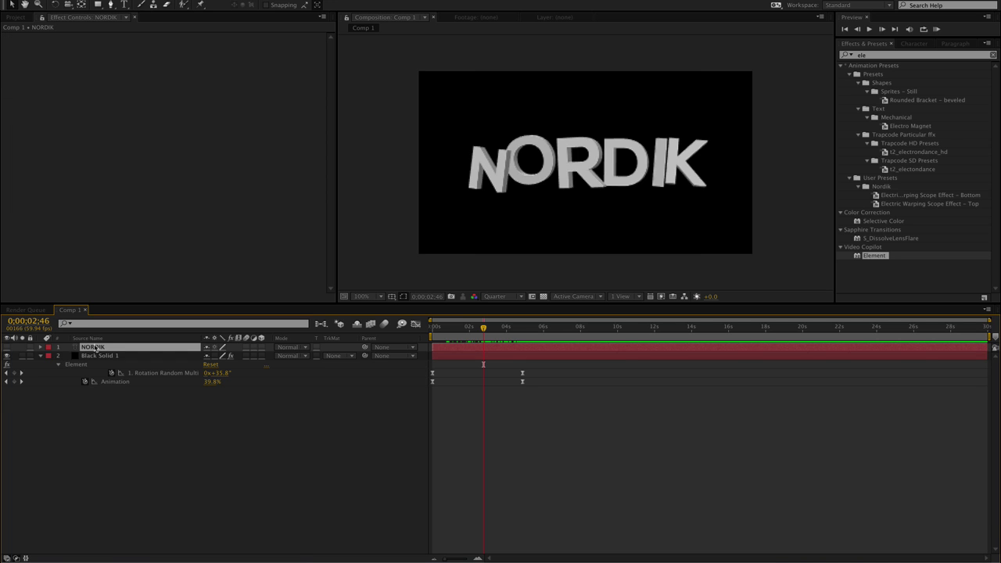
# Duplicate the NORDIK layer, retype the copy as SOAR, and hide it.
pyautogui.hotkey('ctrl', 'd')
pyautogui.click(6, 347)
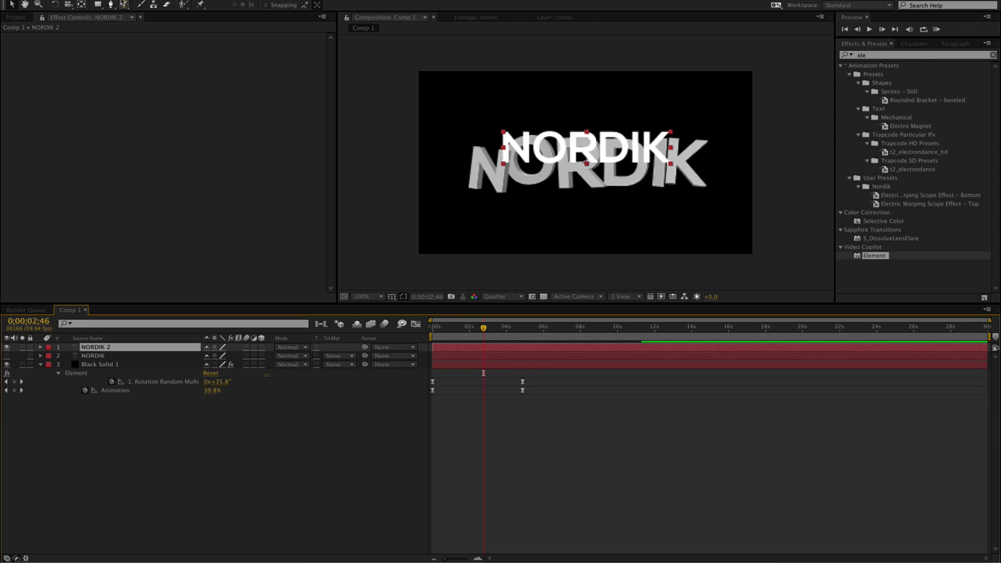
pyautogui.click(124, 4)
pyautogui.doubleClick(656, 145)
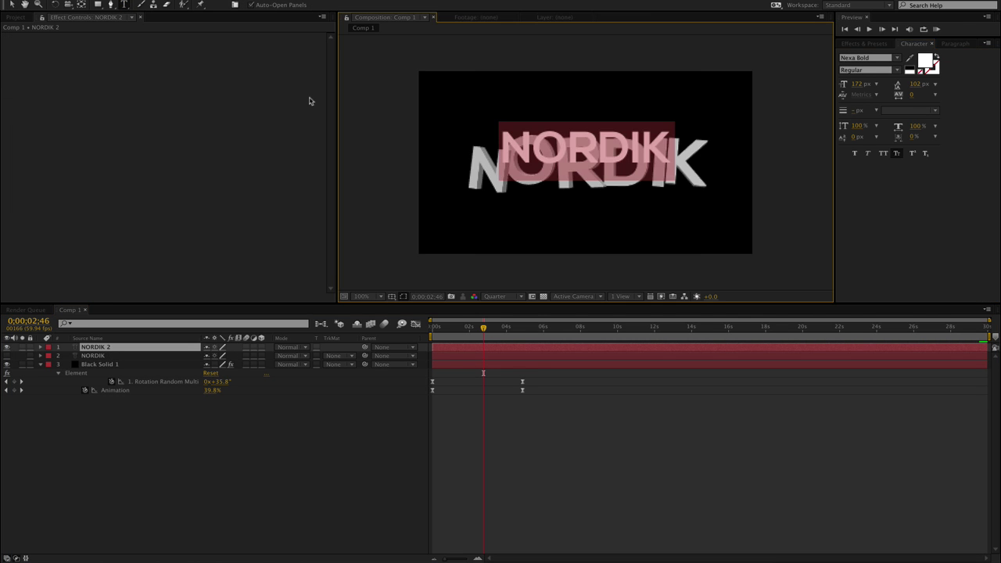
pyautogui.write('SOAR')
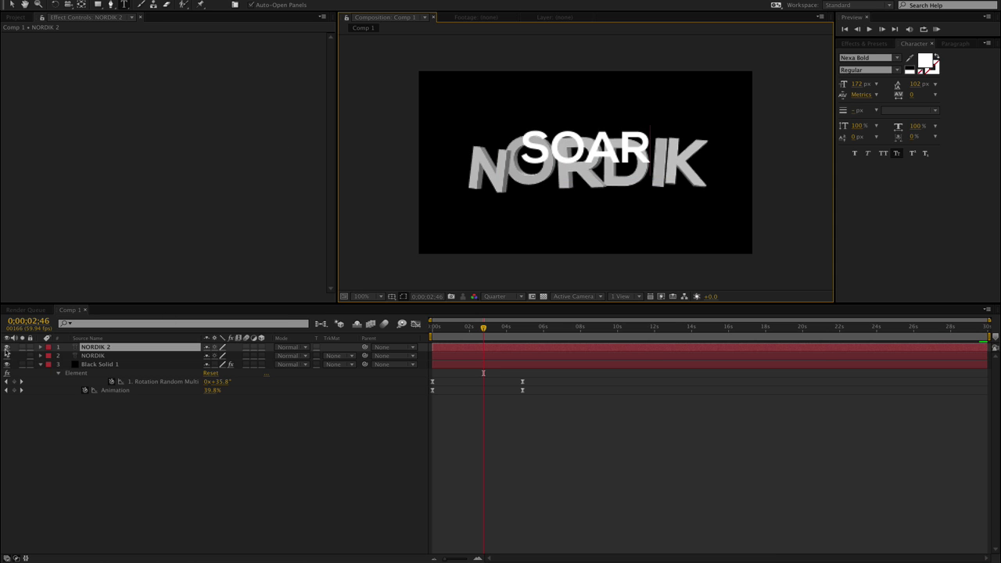
pyautogui.click(6, 347)
# Assign the SOAR layer as Element's Path Layer 2 on Black Solid 1.
pyautogui.click(110, 364)
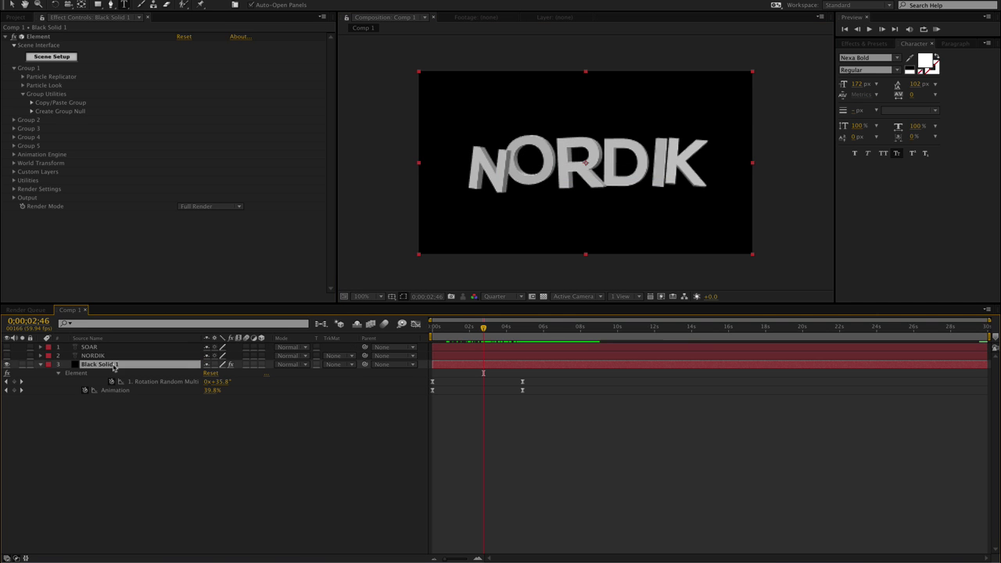
pyautogui.click(13, 171)
pyautogui.click(23, 179)
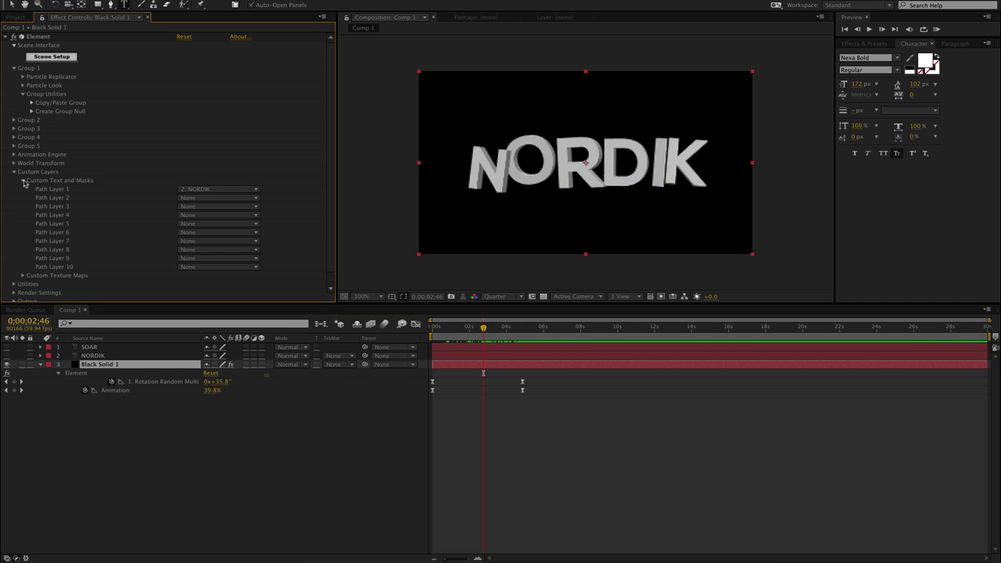
pyautogui.click(192, 200)
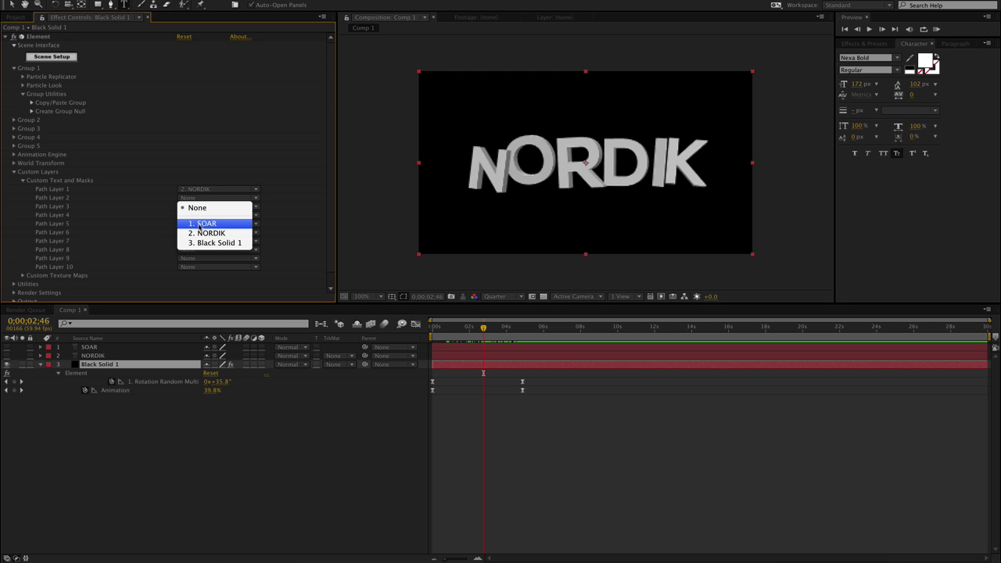
pyautogui.click(200, 224)
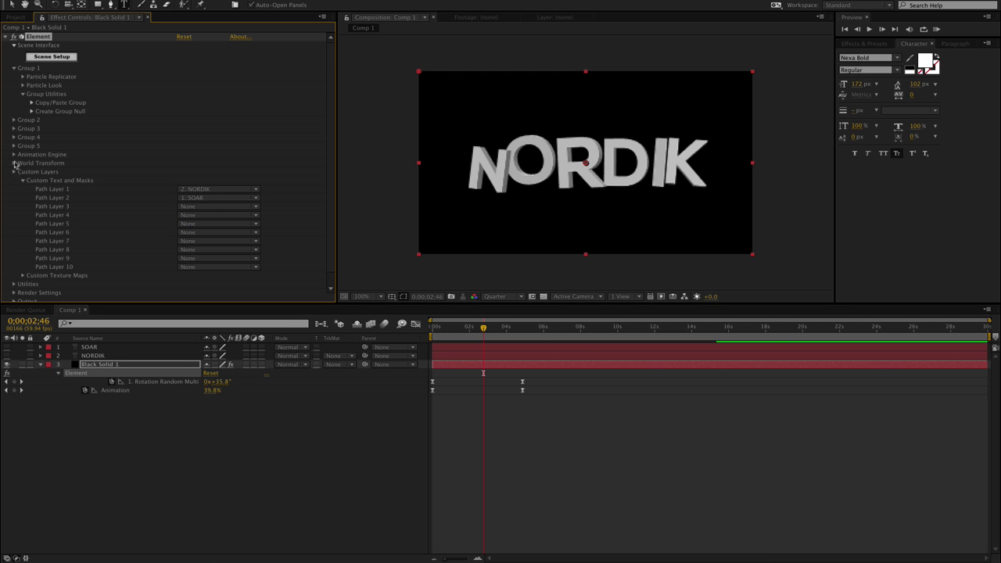
pyautogui.click(52, 56)
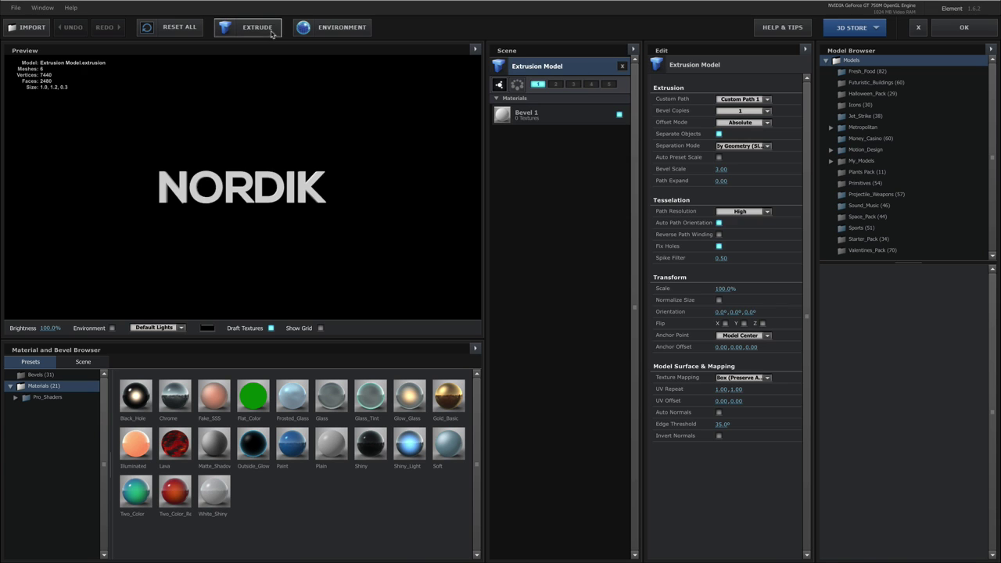
# Add a second extrusion model in group 2 built from Custom Path 2 (SOAR) and apply the scene.
pyautogui.click(272, 33)
pyautogui.click(555, 83)
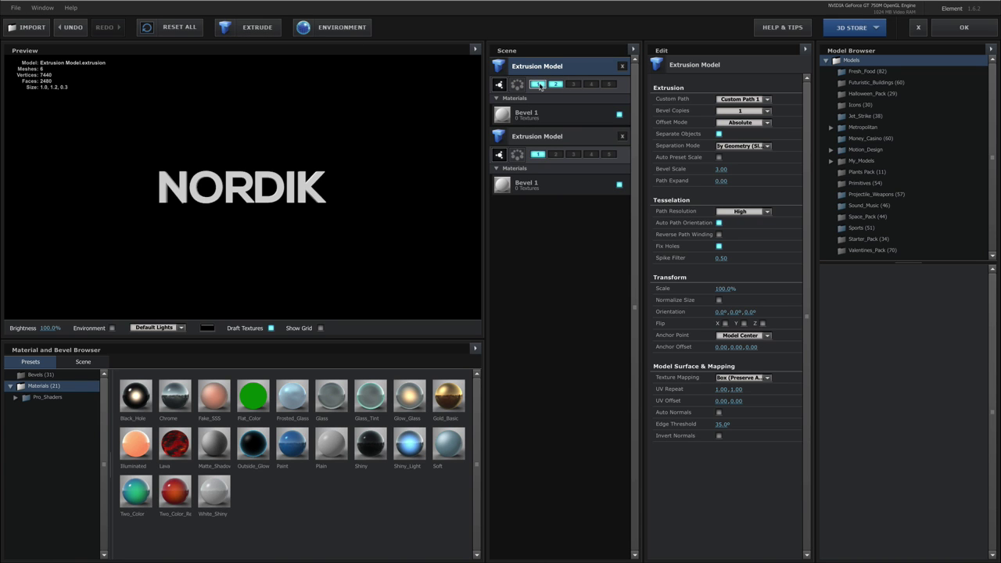
pyautogui.click(741, 99)
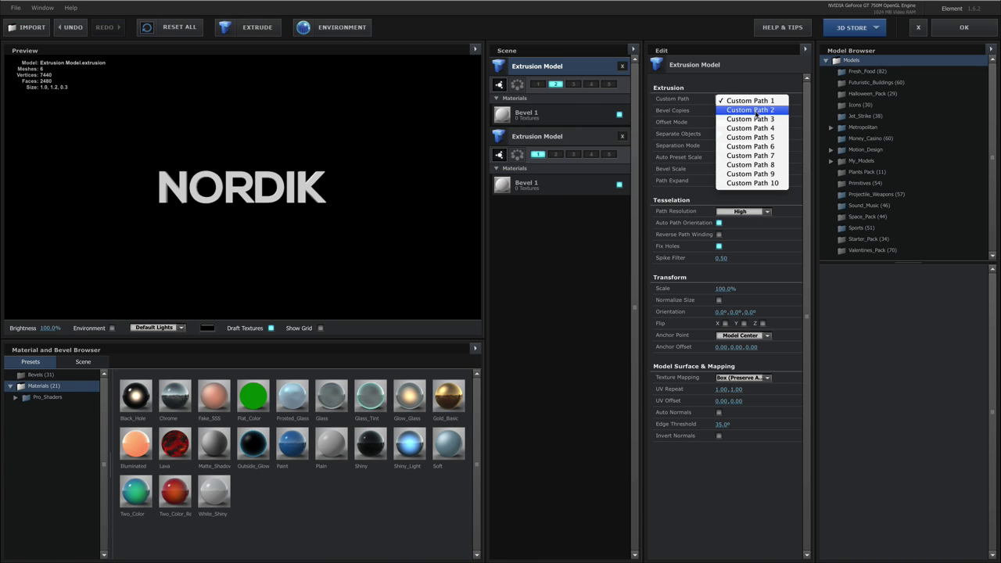
pyautogui.click(752, 110)
pyautogui.moveTo(229, 201); pyautogui.dragTo(171, 194)
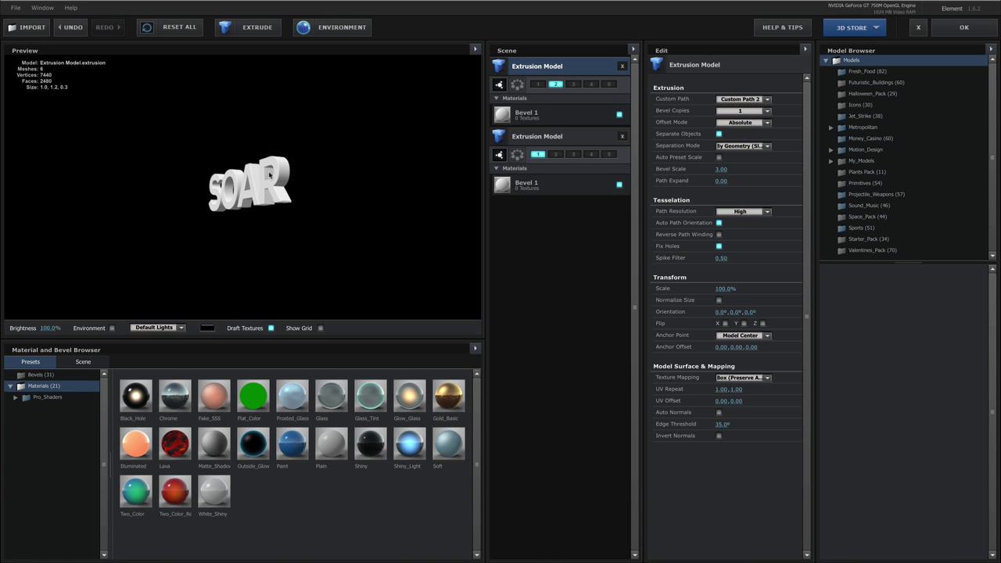
pyautogui.moveTo(271, 168); pyautogui.dragTo(286, 179)
pyautogui.click(969, 27)
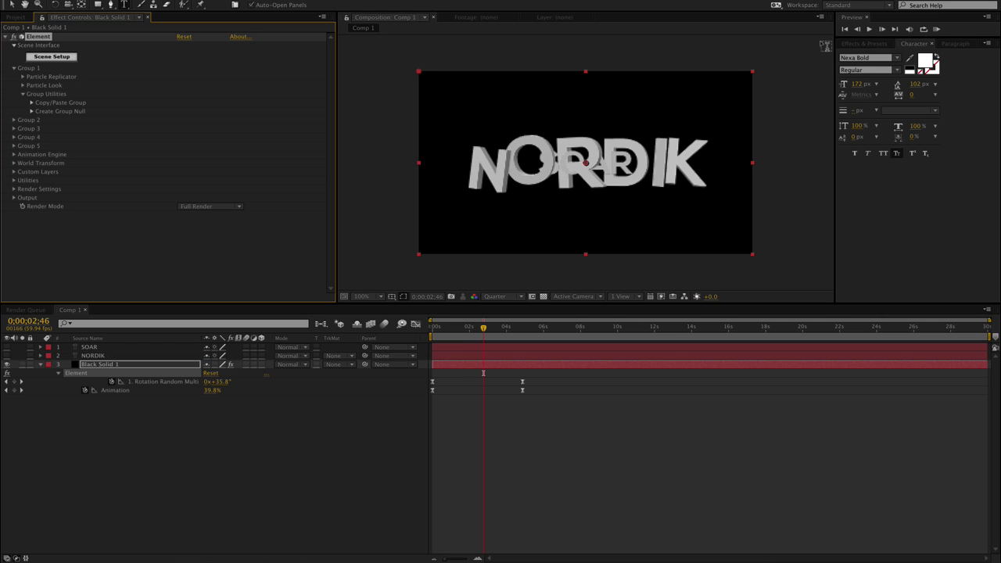
# Scrub the timeline to preview the switch between NORDIK and SOAR.
pyautogui.click(487, 329)
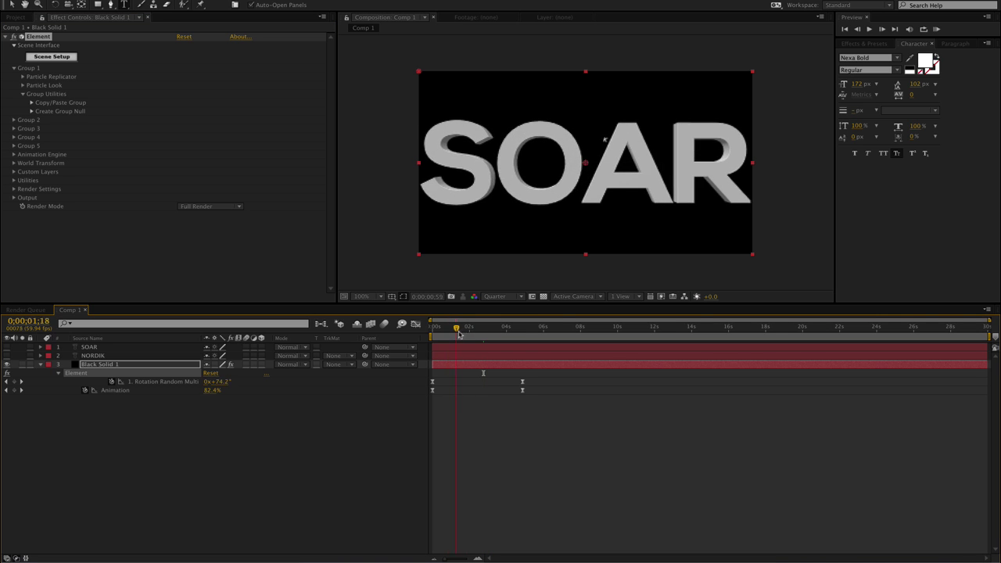
pyautogui.click(468, 329)
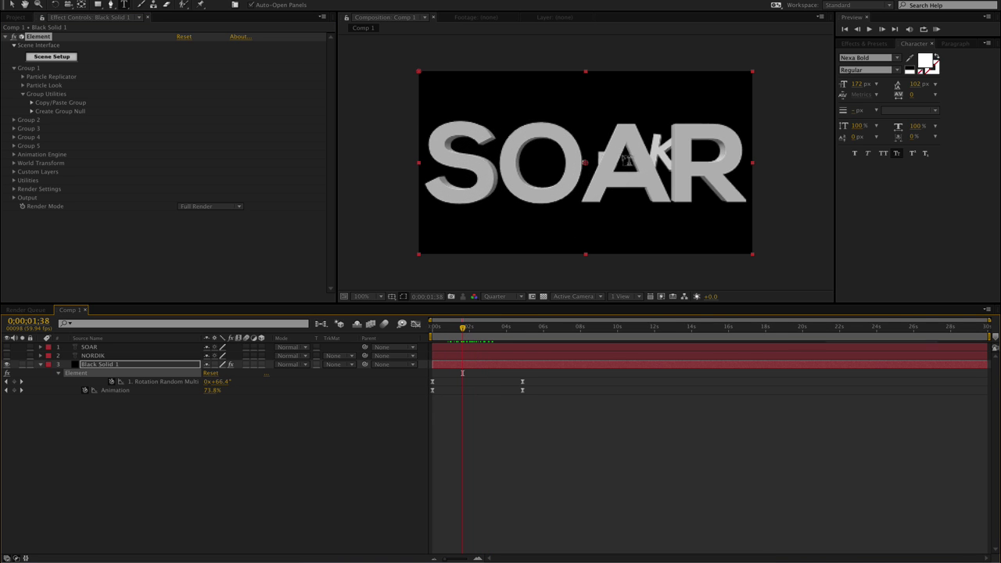
pyautogui.moveTo(469, 331); pyautogui.dragTo(457, 329)
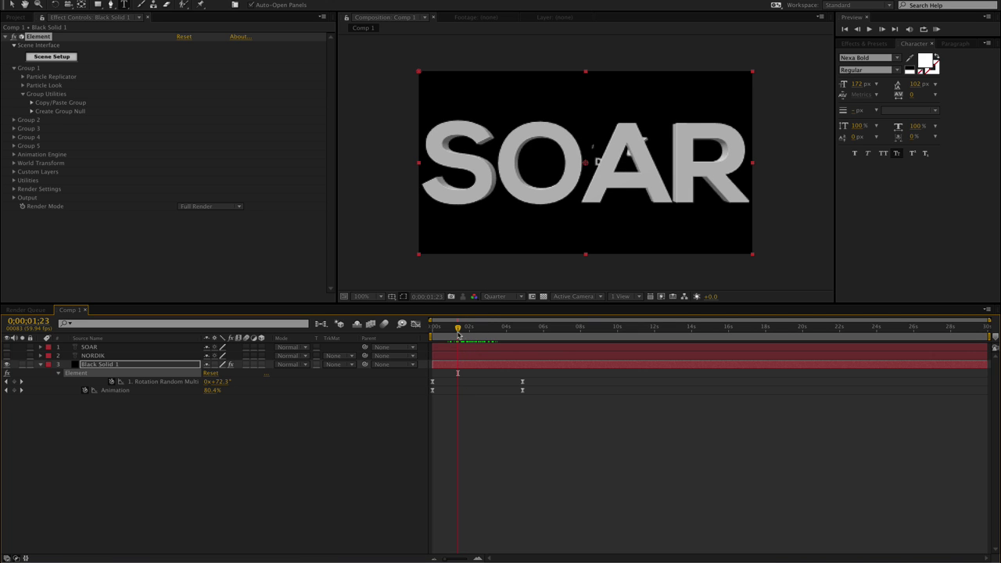
pyautogui.moveTo(457, 329)
pyautogui.mouseDown()
pyautogui.moveTo(493, 329)
pyautogui.moveTo(458, 340)
pyautogui.moveTo(467, 340)
pyautogui.mouseUp()
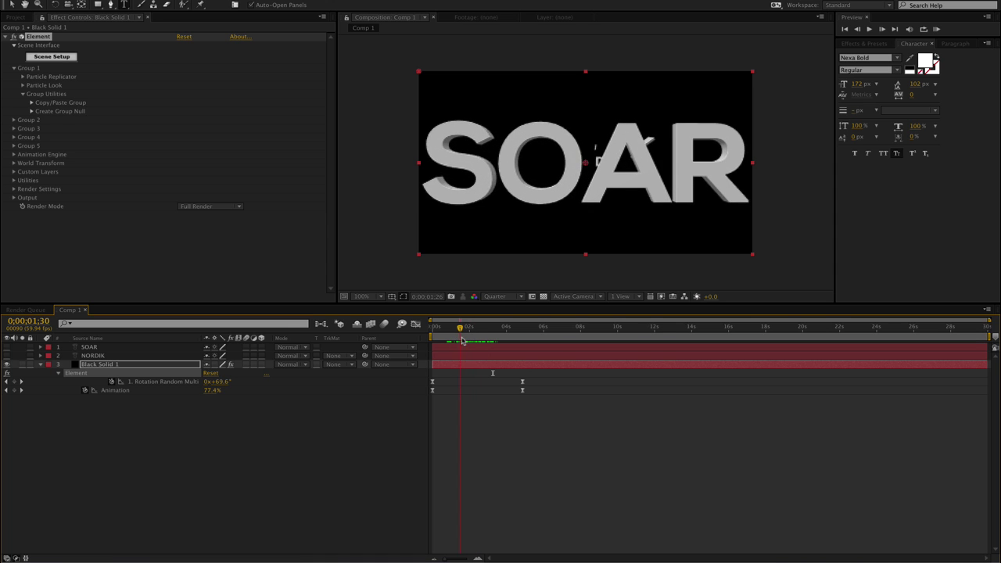
# Enable Multi-Object under Group 2's Particle Look, then scrub to watch SOAR morph into NORDIK.
pyautogui.click(24, 95)
pyautogui.click(14, 69)
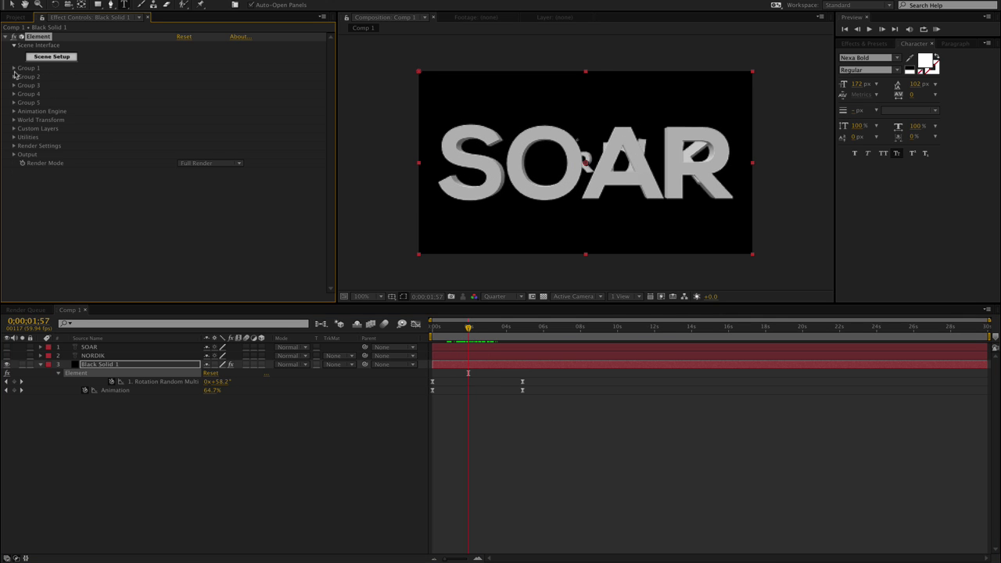
pyautogui.click(13, 77)
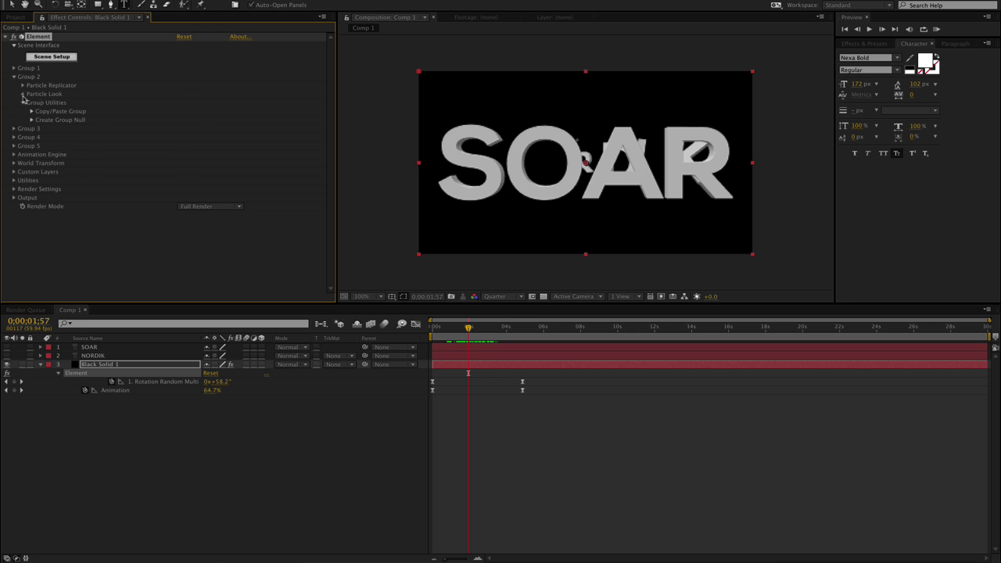
pyautogui.click(23, 94)
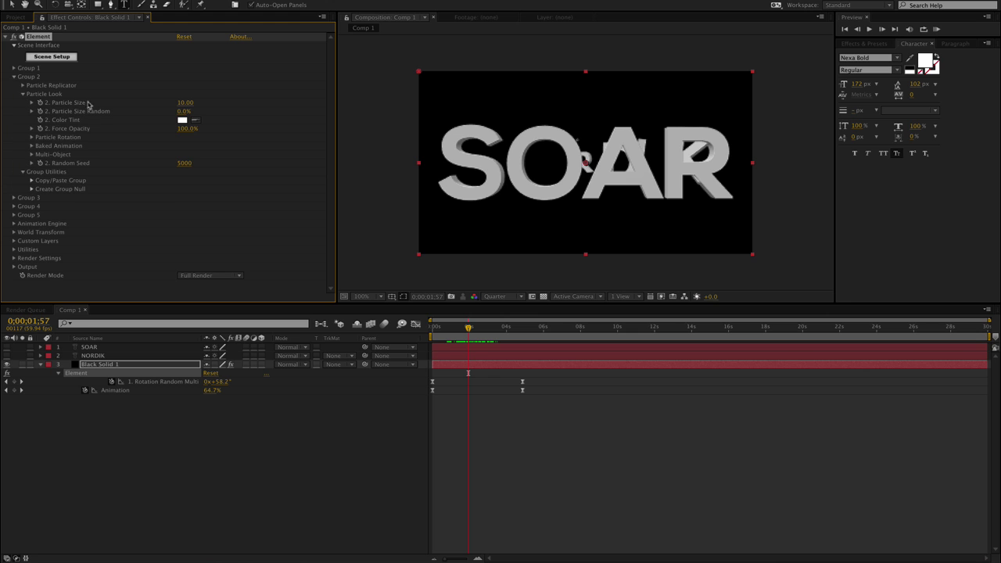
pyautogui.click(32, 155)
pyautogui.click(181, 163)
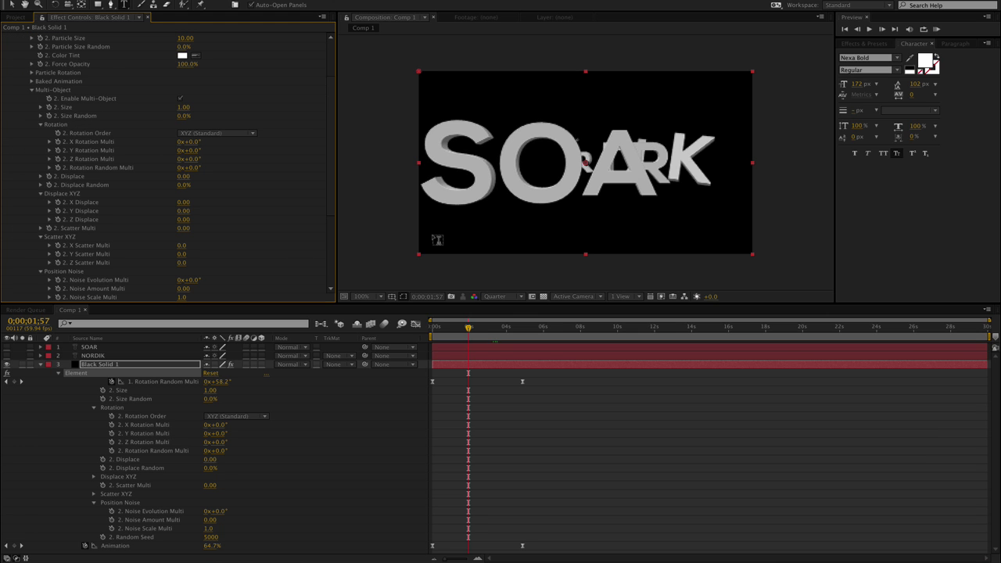
pyautogui.moveTo(469, 334)
pyautogui.mouseDown()
pyautogui.moveTo(491, 351)
pyautogui.moveTo(454, 357)
pyautogui.moveTo(480, 358)
pyautogui.mouseUp()
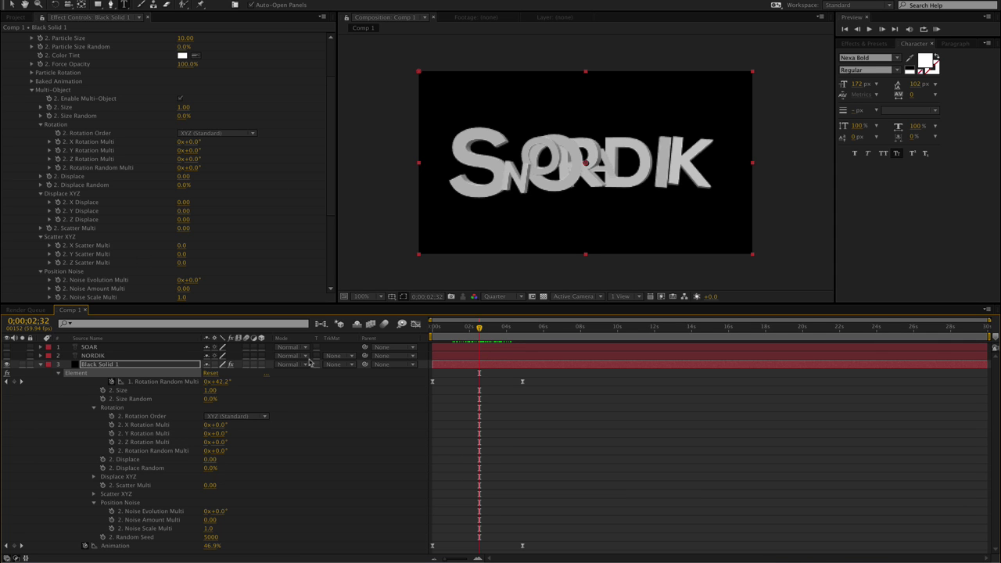
pyautogui.click(58, 374)
# Scrub to where the comp becomes NORDIK, then show all open windows in Mission Control.
pyautogui.click(557, 454)
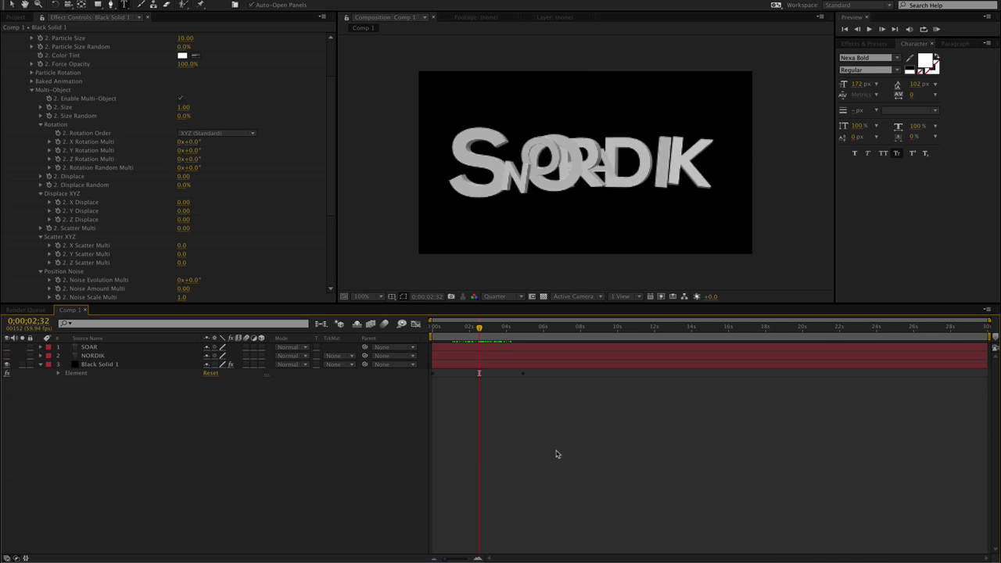
pyautogui.moveTo(486, 333)
pyautogui.mouseDown()
pyautogui.moveTo(514, 331)
pyautogui.moveTo(475, 332)
pyautogui.mouseUp()
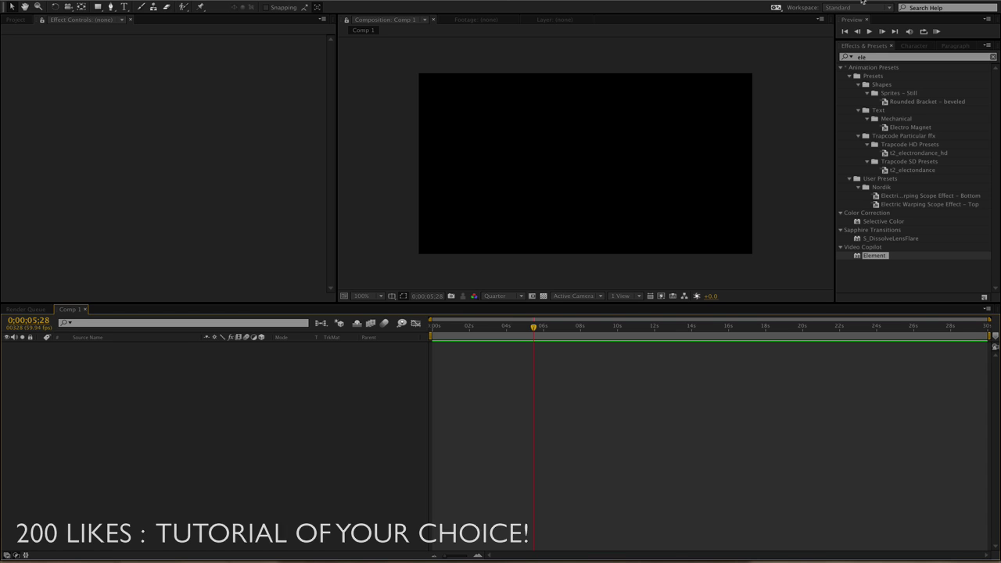
pyautogui.hotkey('ctrl', 'Up')
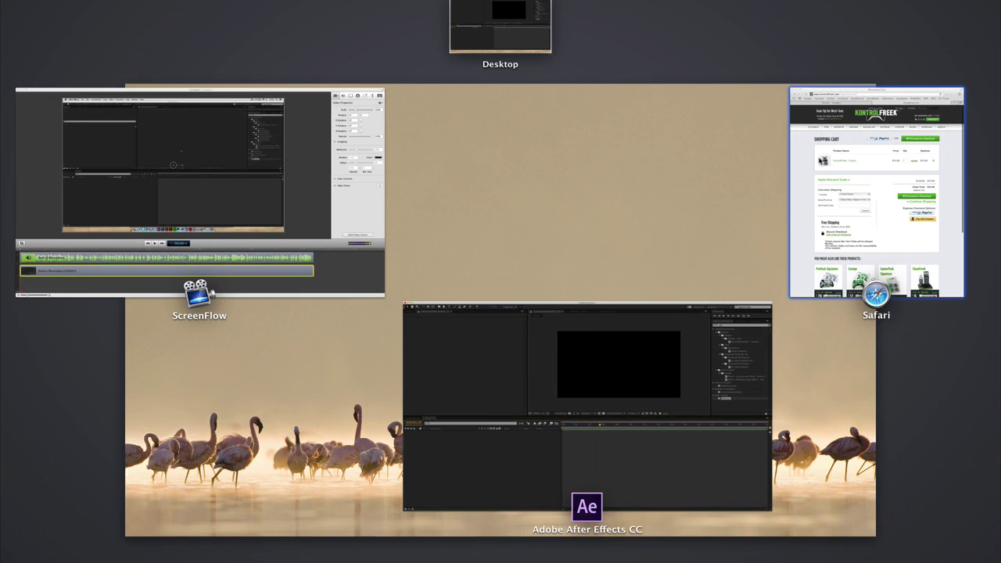
# In Safari, reveal and inspect the discount code entry, then hide it again.
pyautogui.click(805, 117)
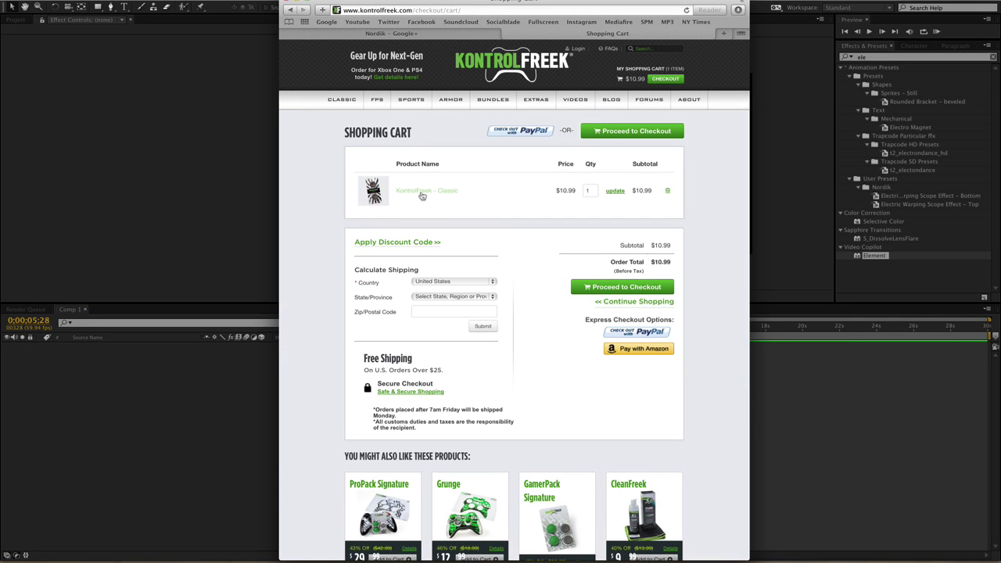
pyautogui.click(386, 247)
pyautogui.write('NORDIK')
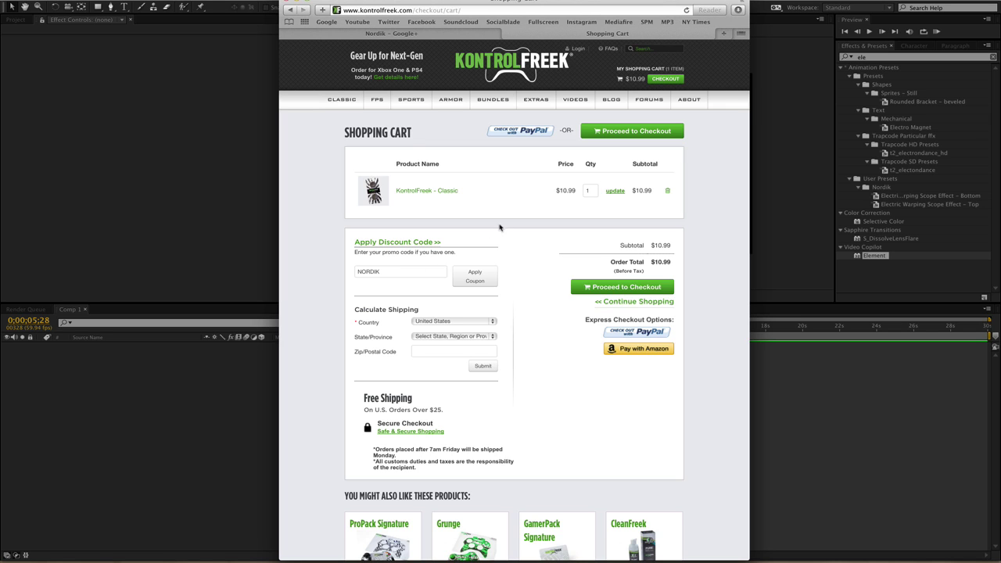
pyautogui.moveTo(383, 273); pyautogui.dragTo(342, 273)
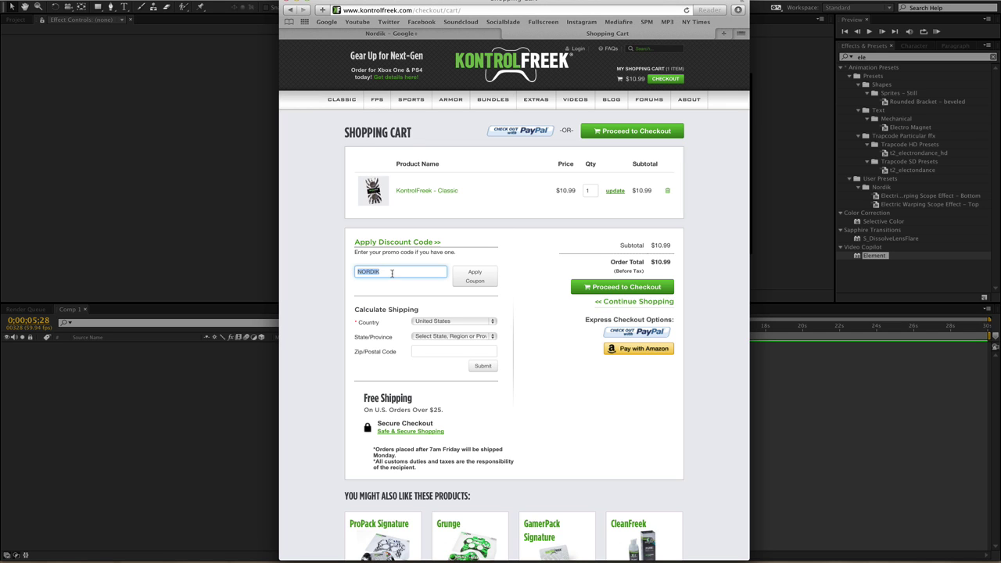
pyautogui.click(392, 272)
pyautogui.click(391, 244)
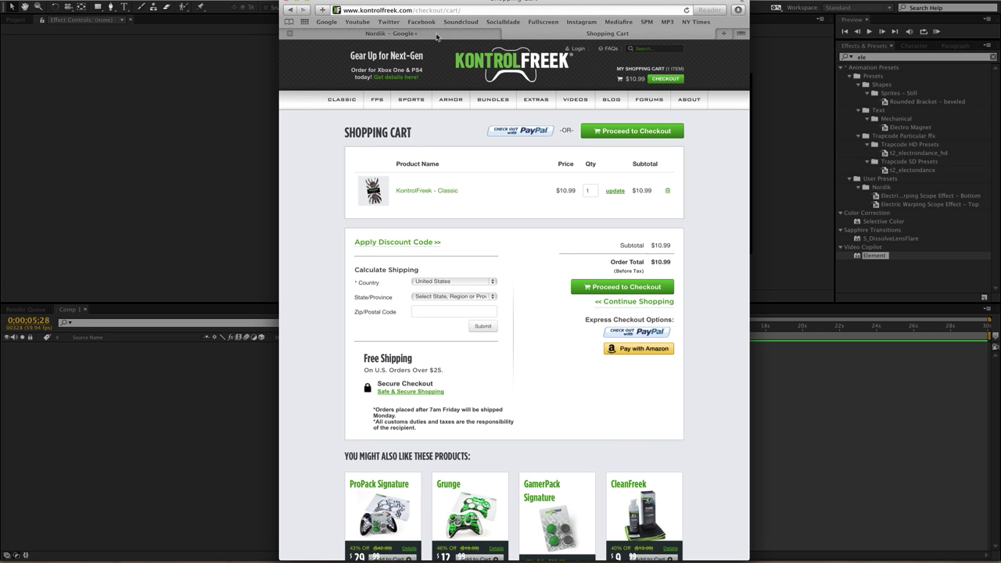
# Follow and +1 the Nordik Google+ page, then return to After Effects' project panel.
pyautogui.click(436, 35)
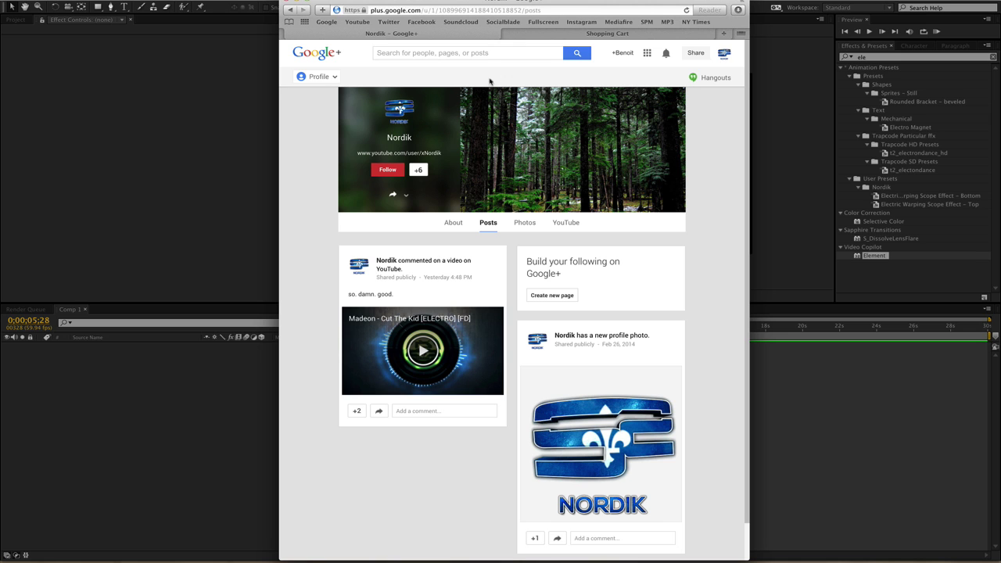
pyautogui.click(380, 171)
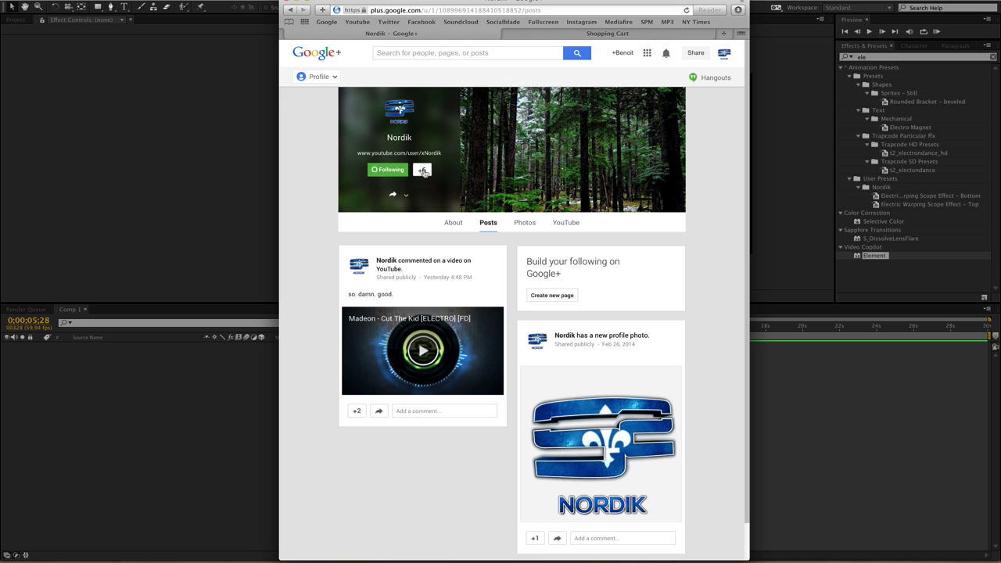
pyautogui.click(423, 170)
pyautogui.click(545, 36)
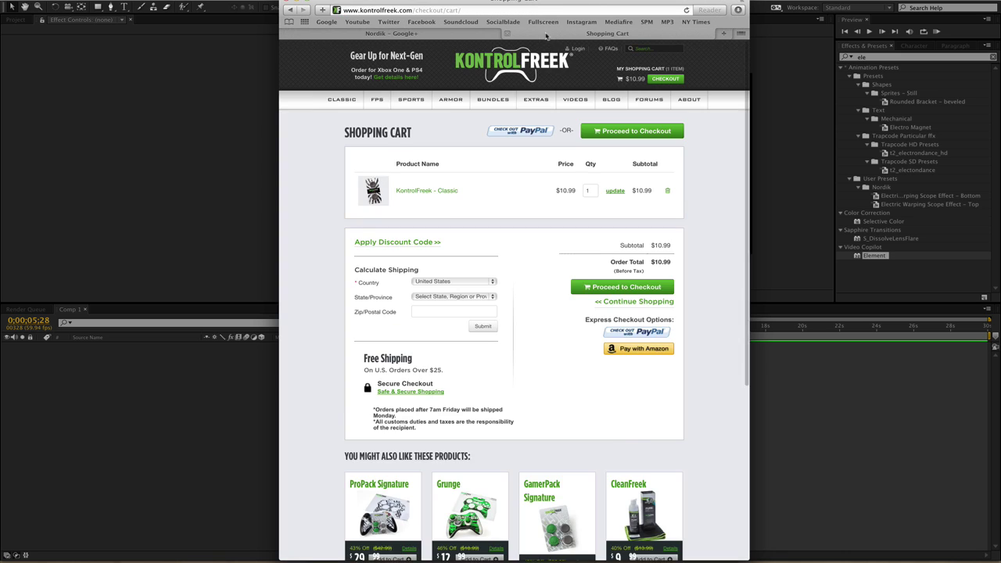
pyautogui.click(493, 34)
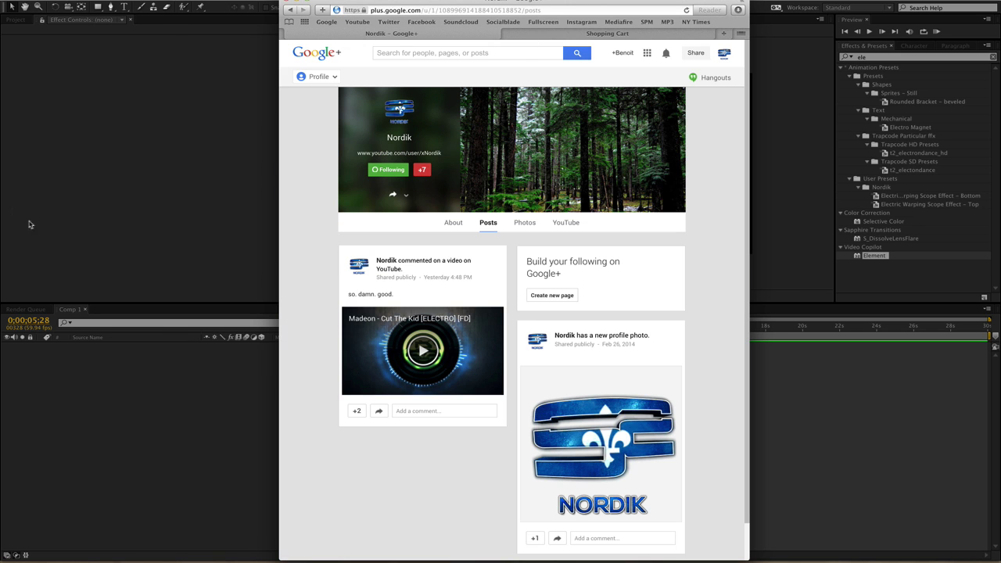
pyautogui.click(29, 224)
pyautogui.click(12, 24)
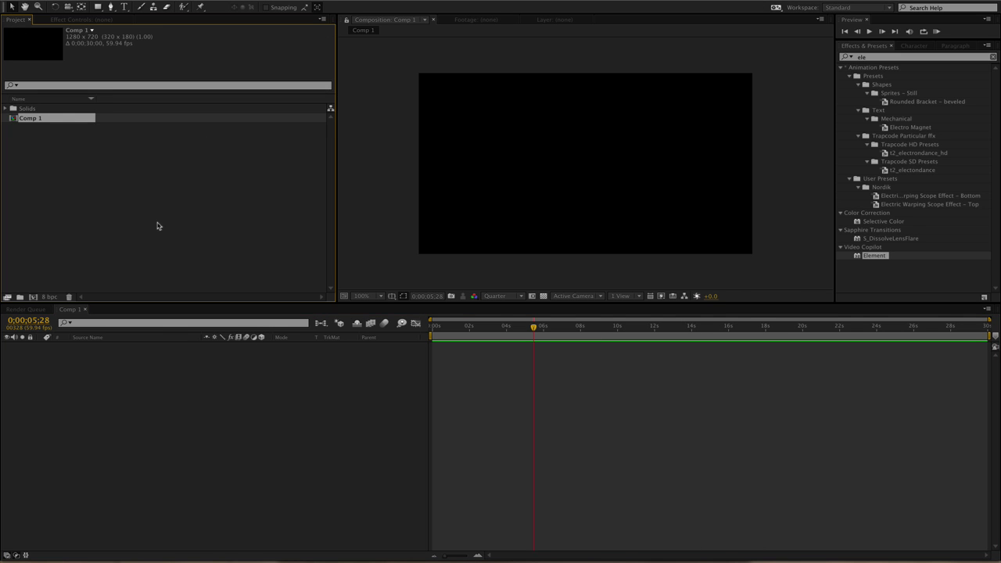
# Create a new black solid layer in the timeline.
pyautogui.click(100, 21)
pyautogui.rightClick(626, 411)
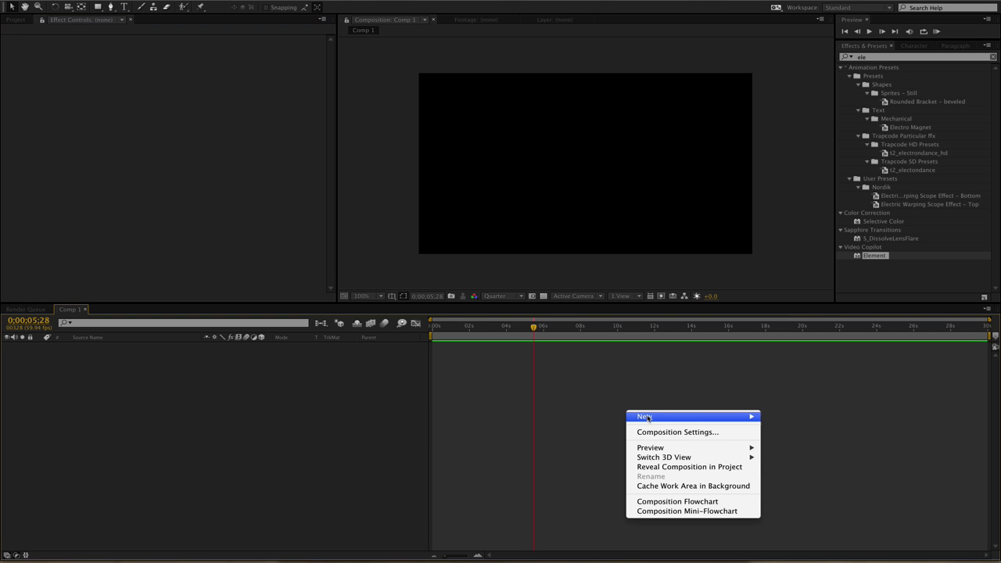
pyautogui.moveTo(648, 417)
pyautogui.click(784, 444)
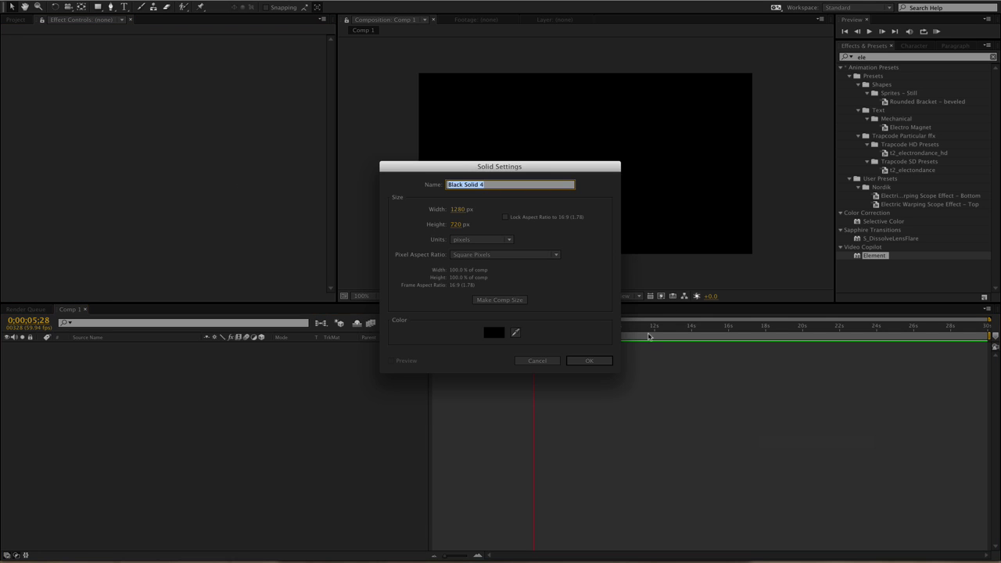
pyautogui.click(592, 362)
# Add a text layer reading NORDIK.
pyautogui.rightClick(630, 393)
pyautogui.moveTo(650, 399)
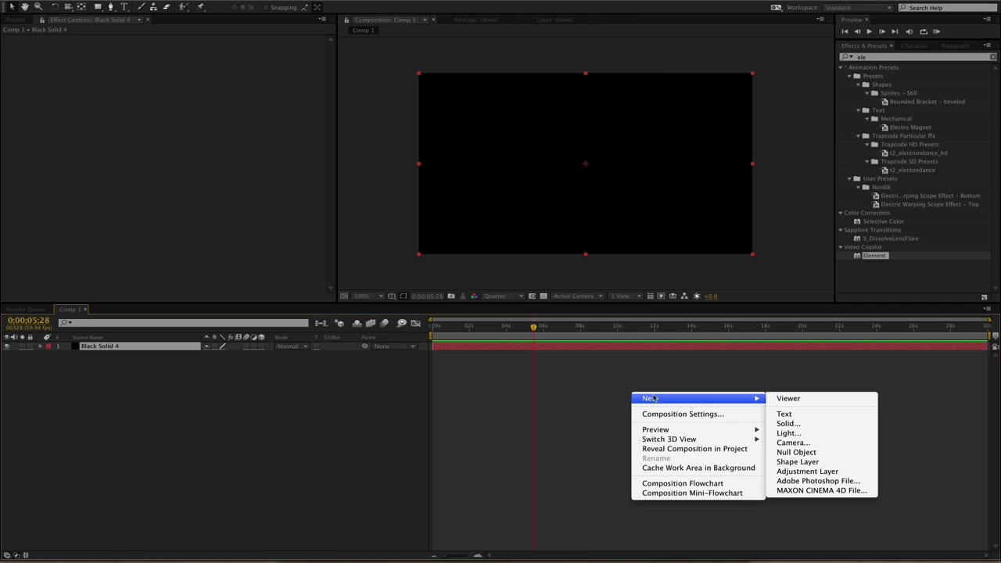
pyautogui.click(784, 413)
pyautogui.write('NO')
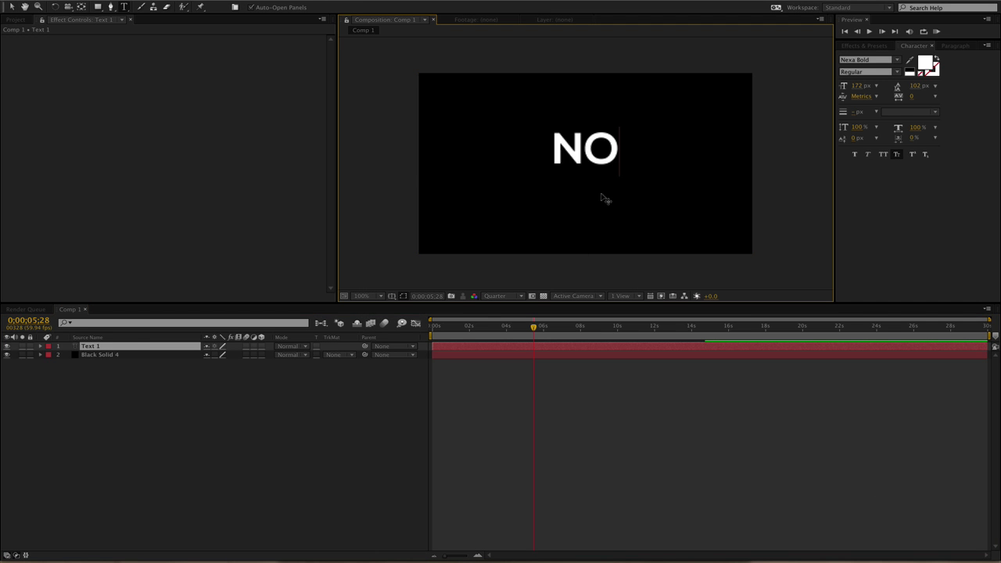
pyautogui.write('RDIK')
pyautogui.click(584, 356)
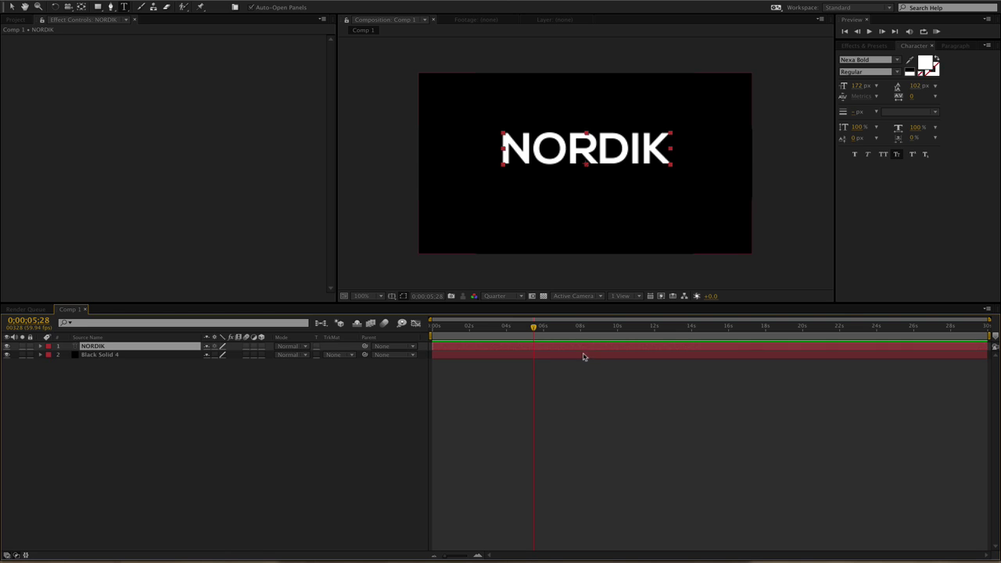
# Apply Element to the solid with NORDIK as Path Layer 1 and open its scene setup.
pyautogui.click(582, 357)
pyautogui.click(860, 47)
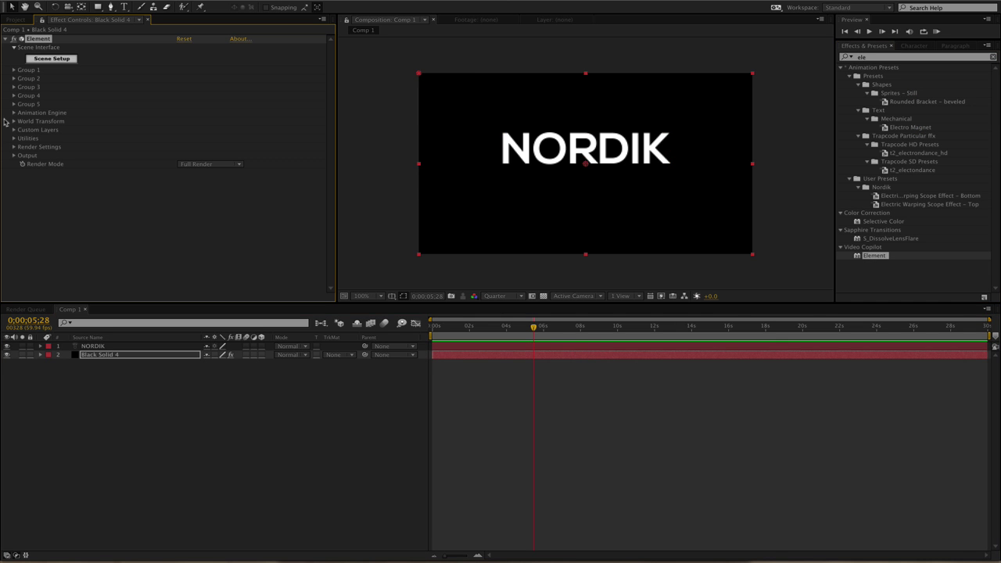
pyautogui.click(13, 130)
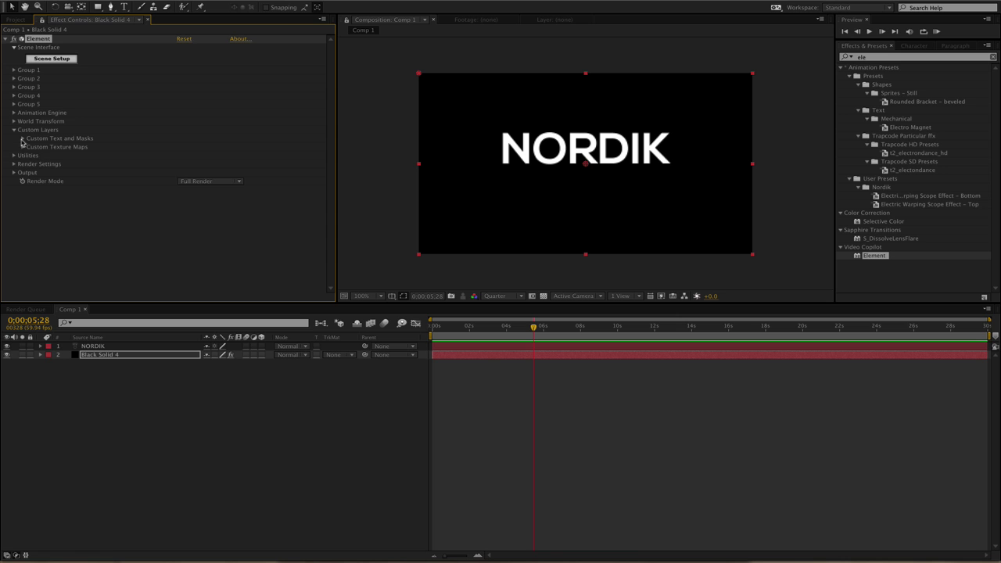
pyautogui.click(22, 139)
pyautogui.click(195, 147)
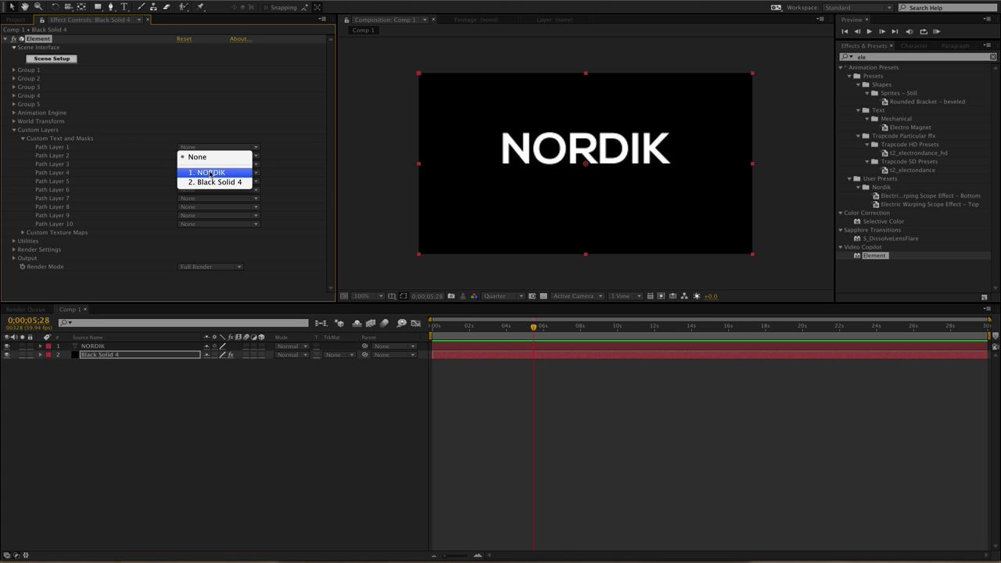
pyautogui.click(209, 172)
pyautogui.click(13, 129)
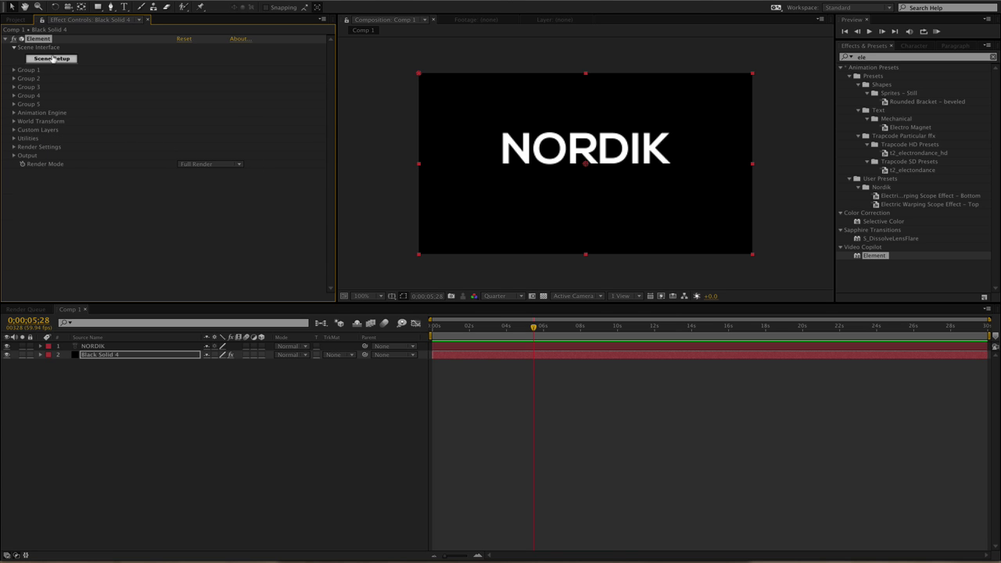
pyautogui.click(53, 58)
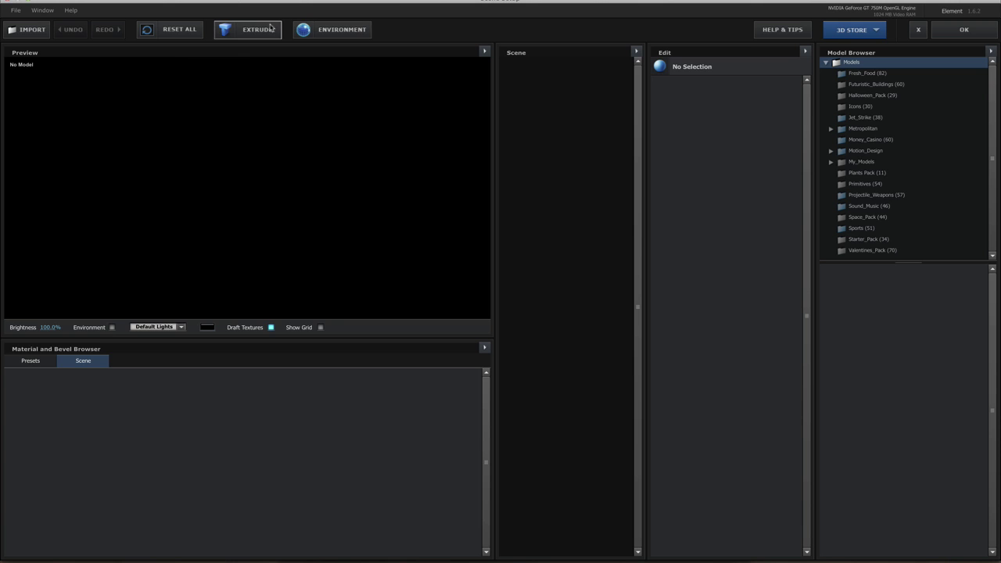
# Extrude NORDIK into a 3D model, browse the material and bevel presets, and accept the scene.
pyautogui.click(270, 29)
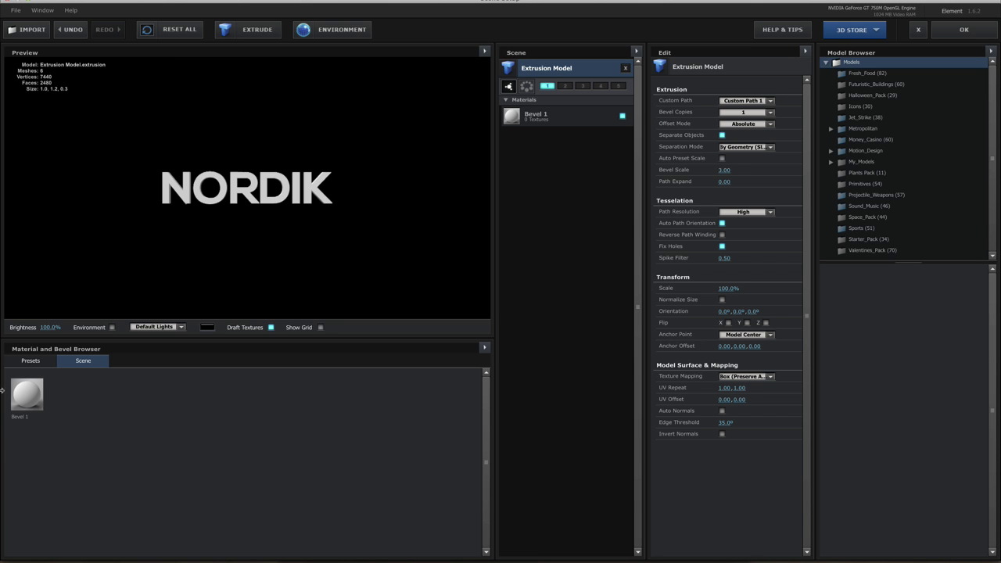
pyautogui.click(29, 363)
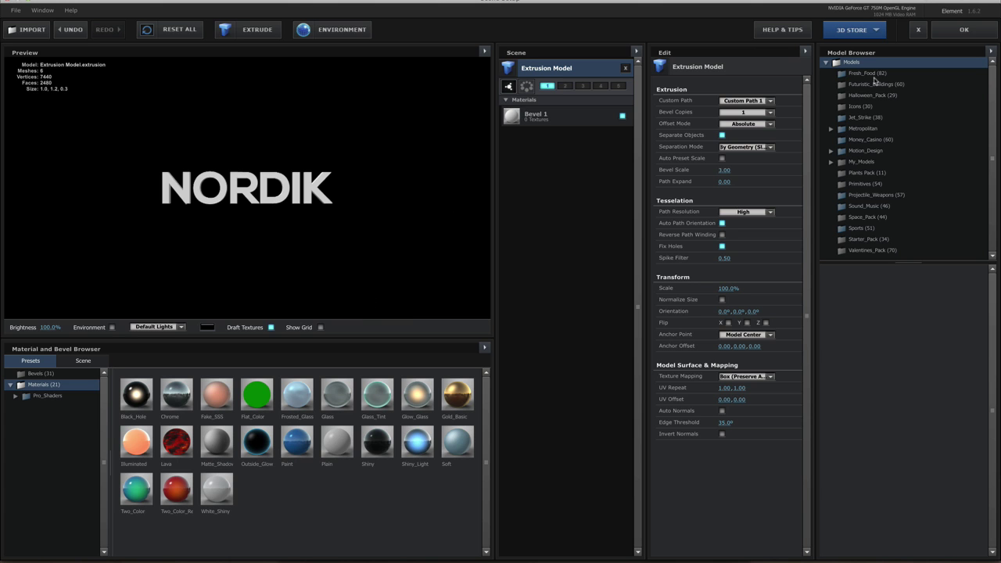
pyautogui.click(963, 30)
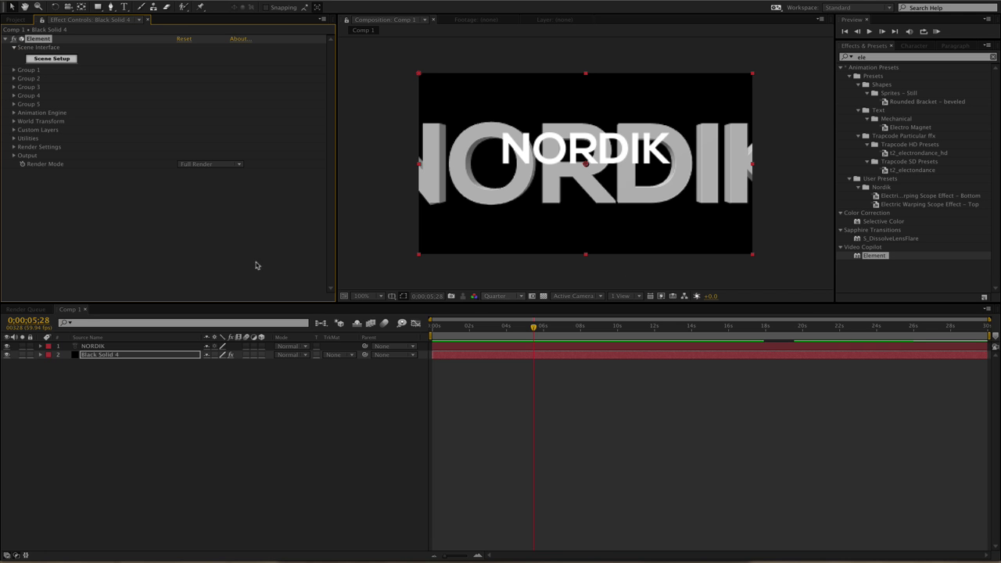
# Hide the original NORDIK text layer and preview how the Animation amount affects the 3D letters.
pyautogui.click(6, 345)
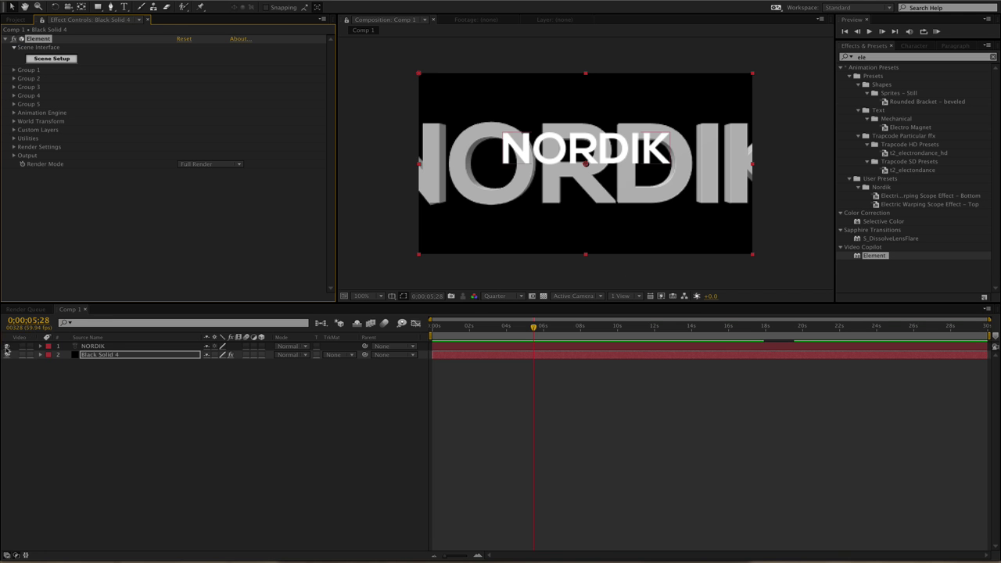
pyautogui.click(13, 70)
pyautogui.click(23, 87)
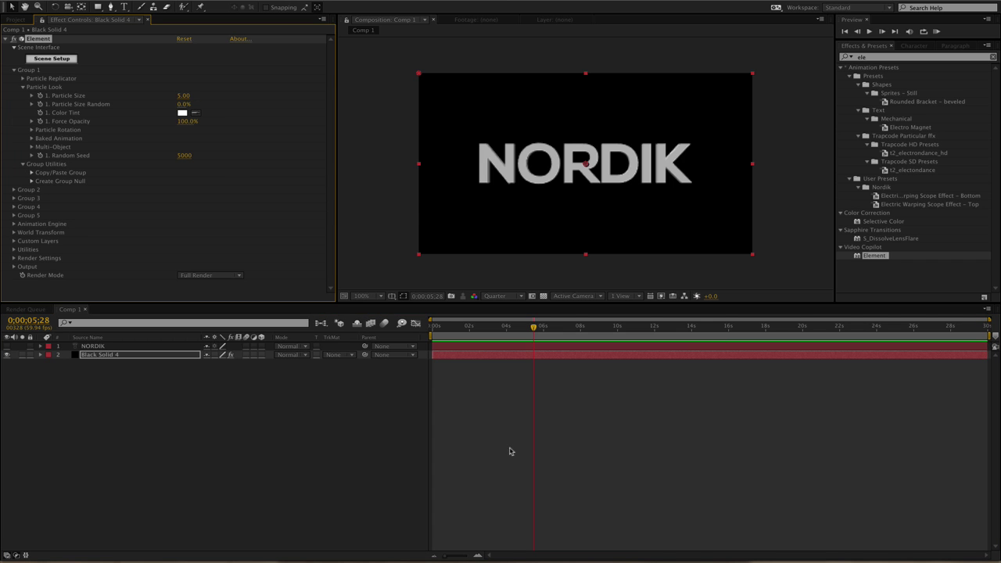
pyautogui.click(13, 69)
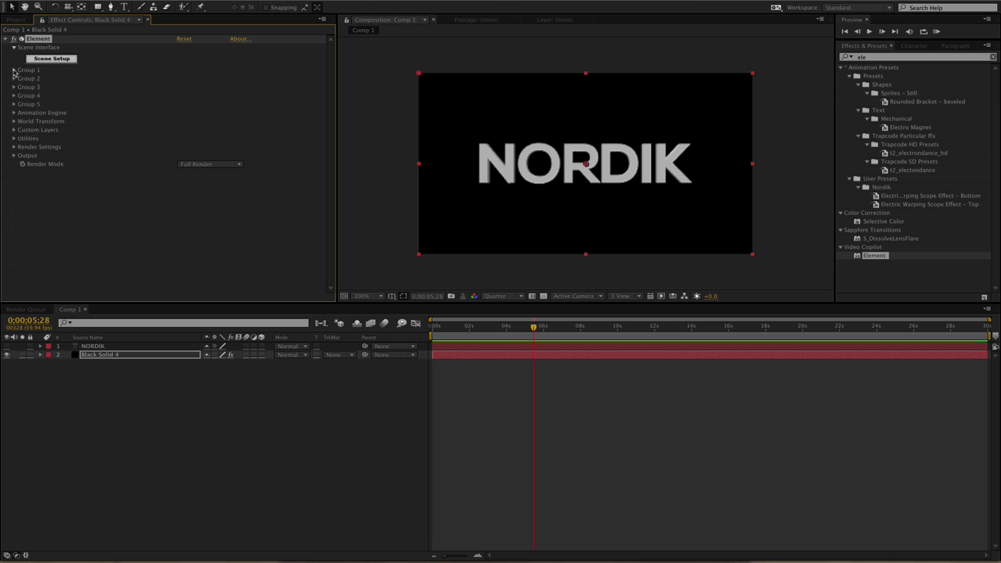
pyautogui.click(14, 113)
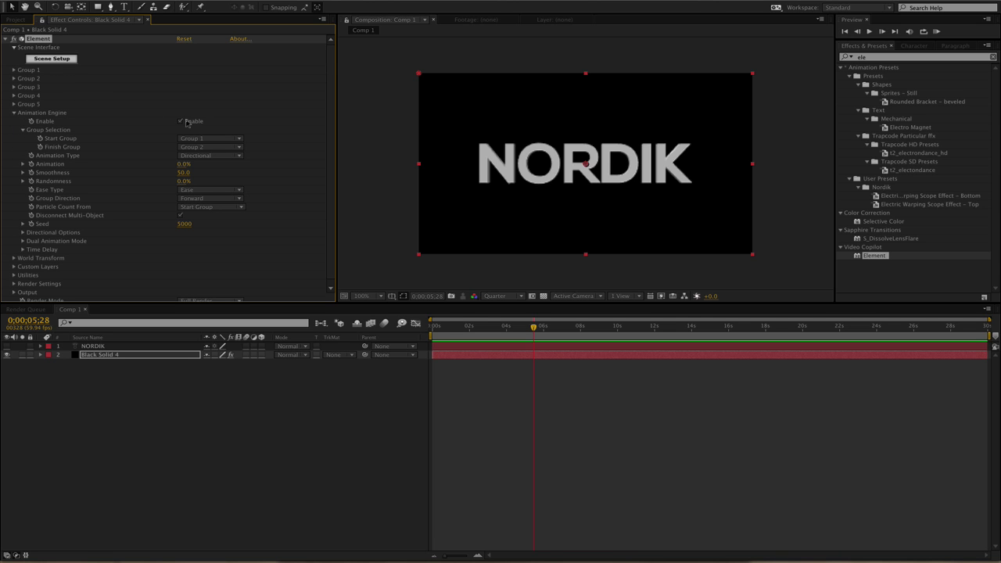
pyautogui.moveTo(184, 164)
pyautogui.mouseDown()
pyautogui.moveTo(232, 161)
pyautogui.moveTo(106, 166)
pyautogui.mouseUp()
pyautogui.click(14, 113)
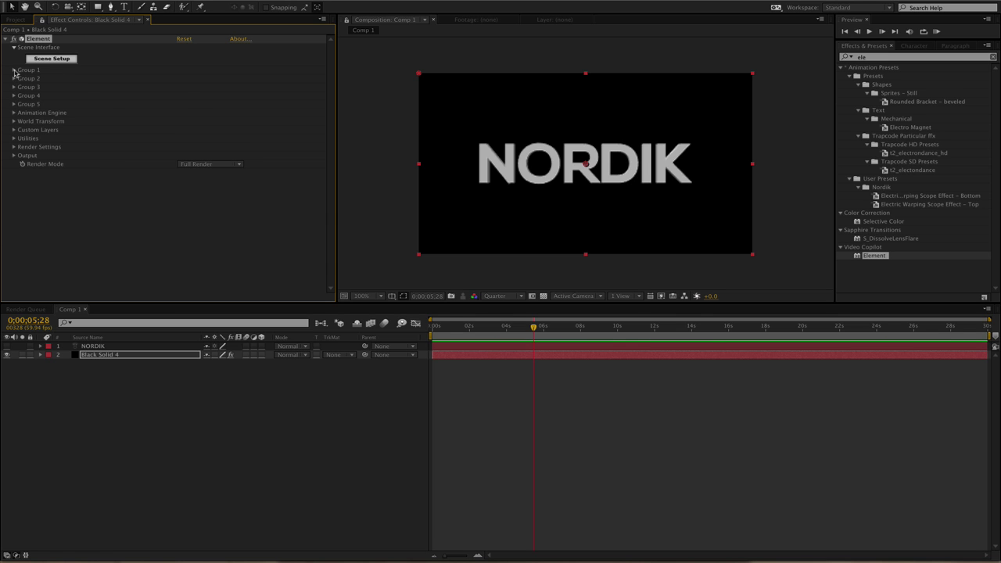
# Turn on Multi-Object for Group 1 and test the Animation amount again.
pyautogui.click(14, 70)
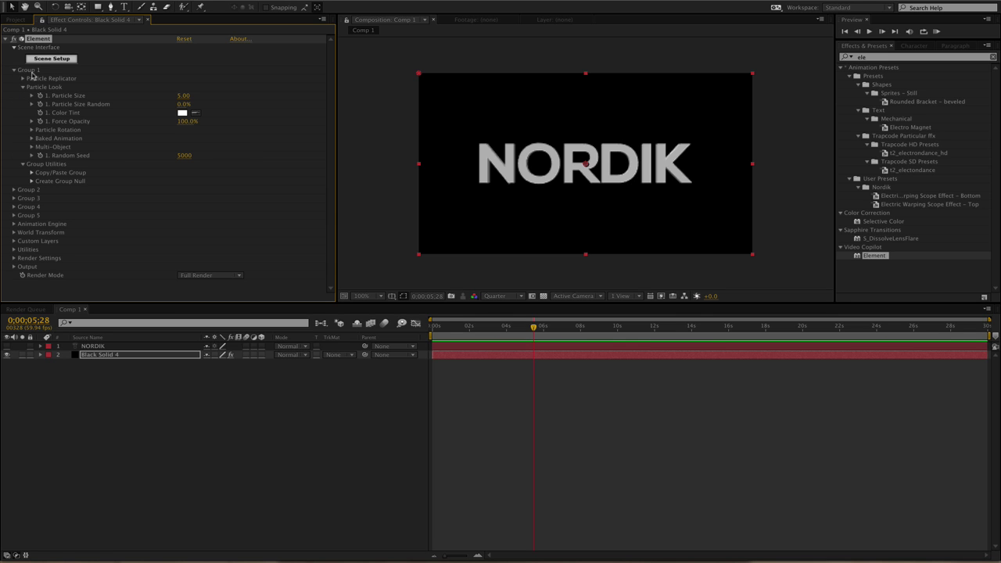
pyautogui.click(32, 147)
pyautogui.click(181, 154)
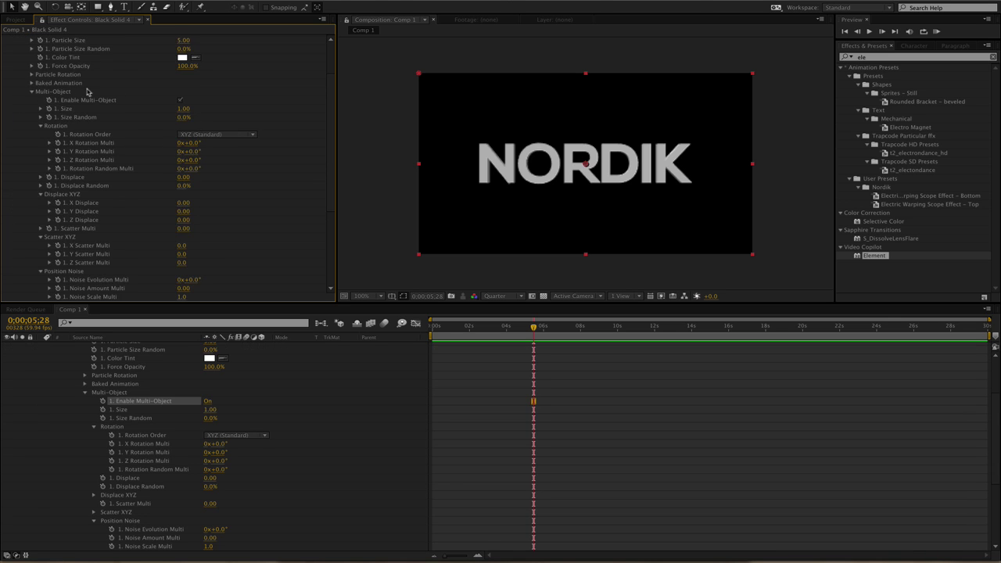
pyautogui.click(14, 70)
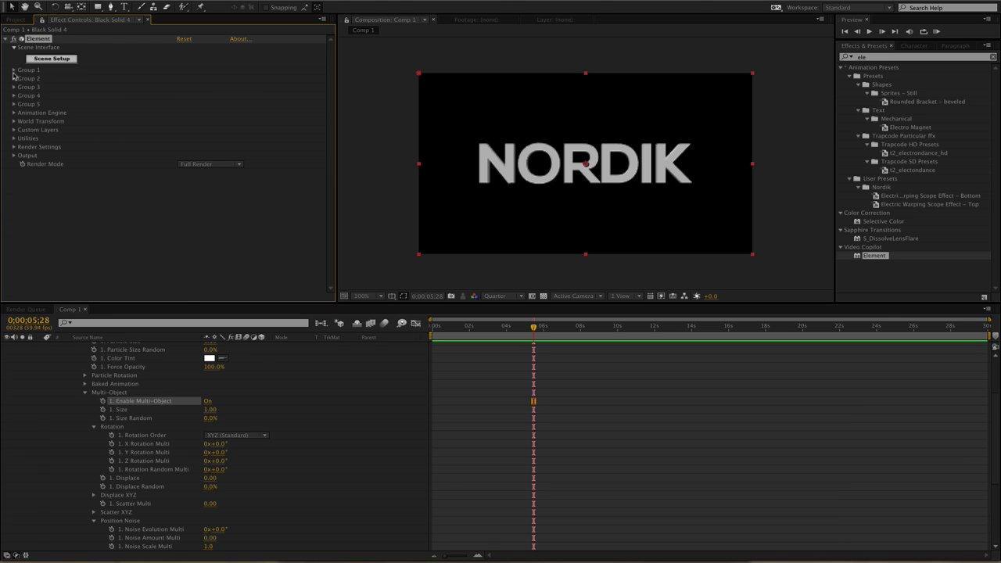
pyautogui.click(15, 113)
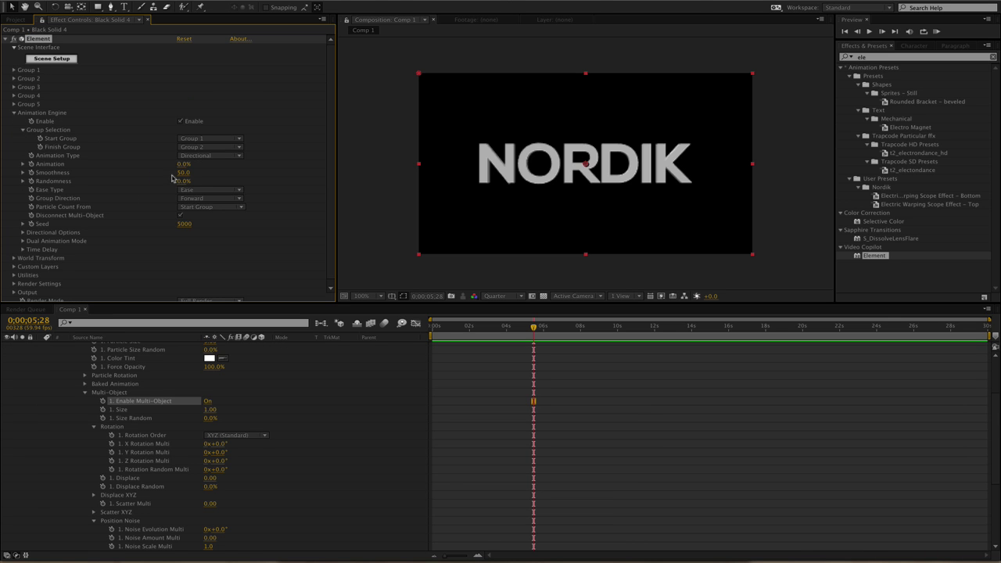
pyautogui.moveTo(179, 163)
pyautogui.mouseDown()
pyautogui.moveTo(217, 164)
pyautogui.moveTo(145, 167)
pyautogui.mouseUp()
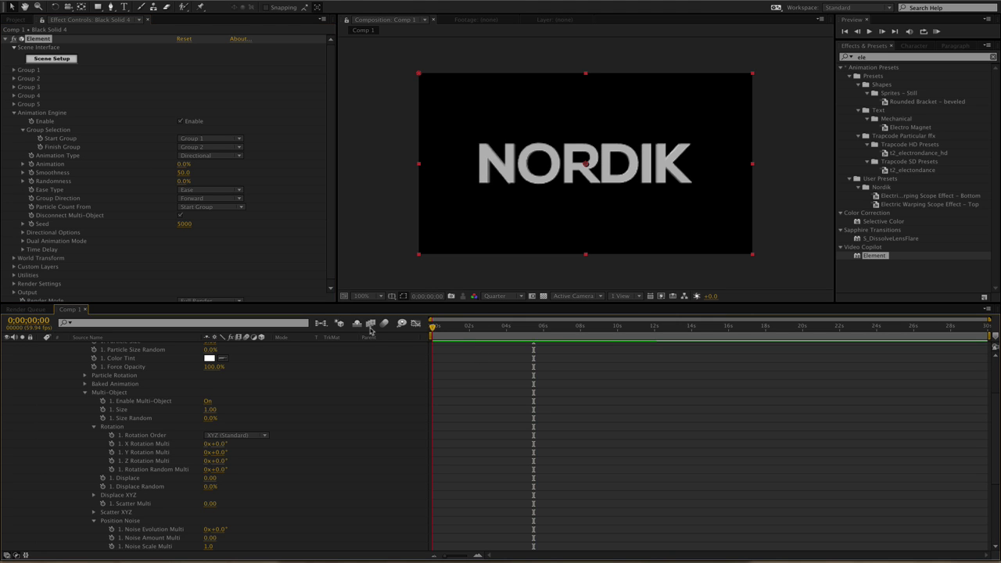
# Keyframe Animation at 100% at the start and 0% at 0:00:05:14, then preview NORDIK assembling.
pyautogui.moveTo(178, 167); pyautogui.dragTo(187, 161)
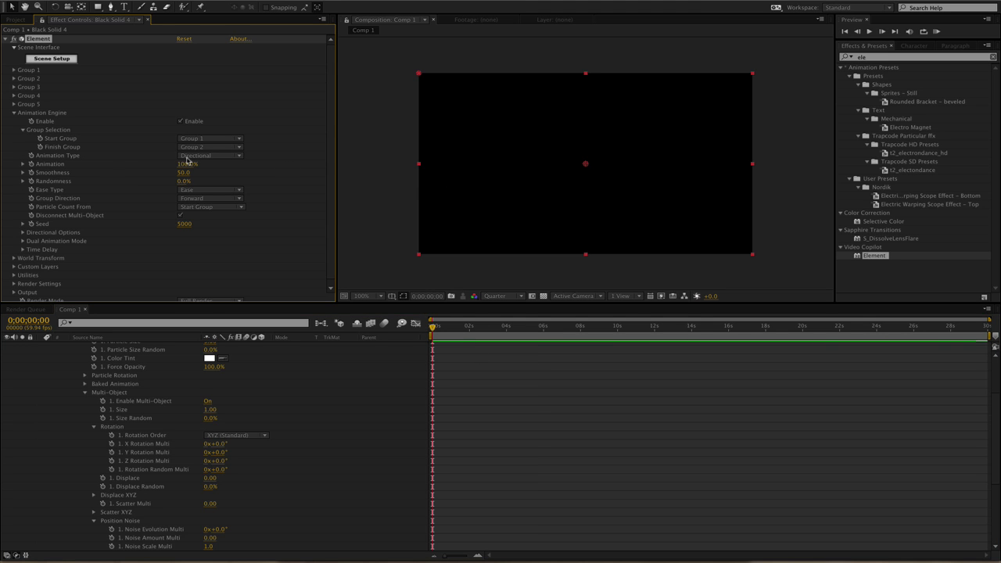
pyautogui.click(529, 329)
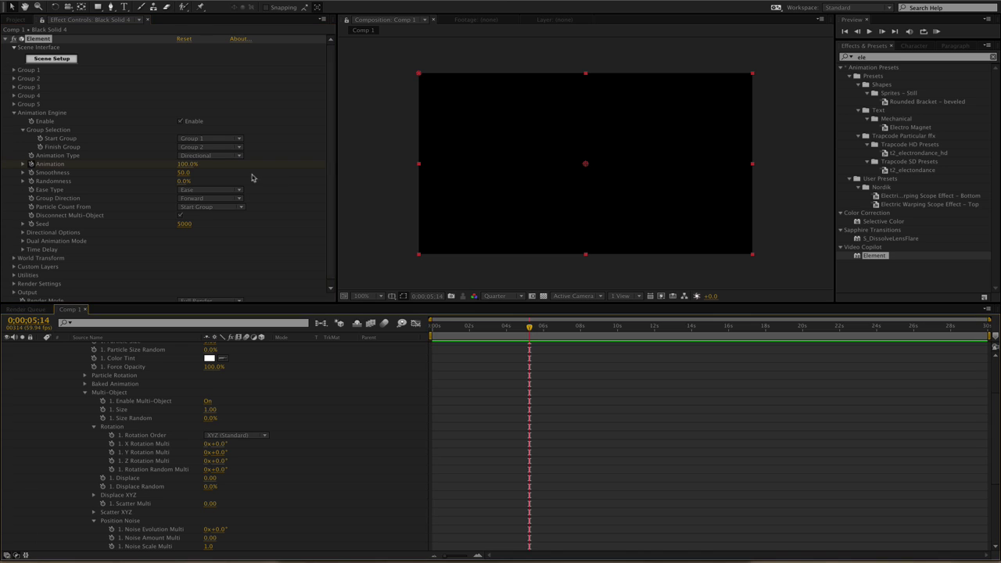
pyautogui.click(186, 164)
pyautogui.write('0')
pyautogui.press('Return')
pyautogui.press('u')
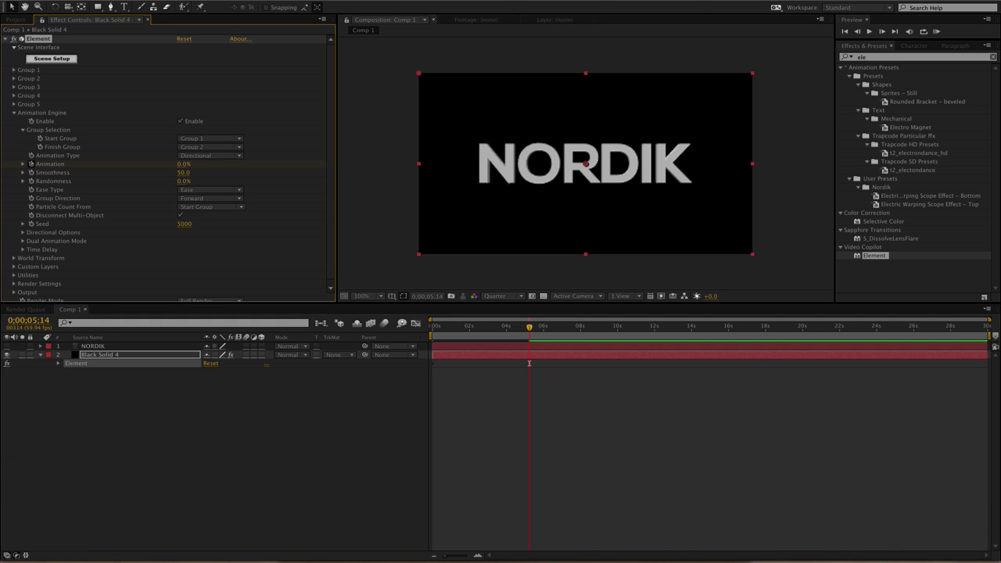
pyautogui.moveTo(531, 333); pyautogui.dragTo(496, 332)
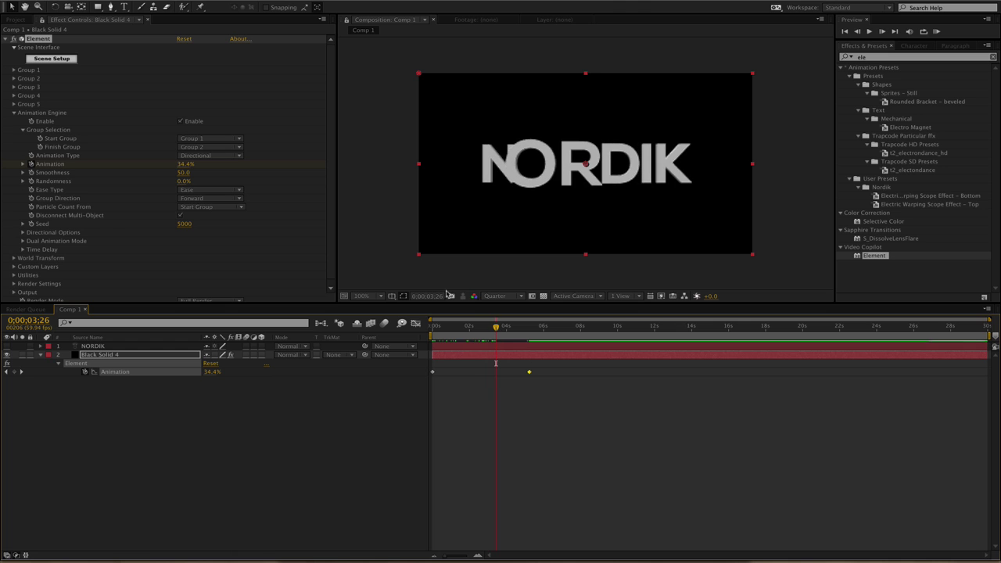
pyautogui.click(14, 113)
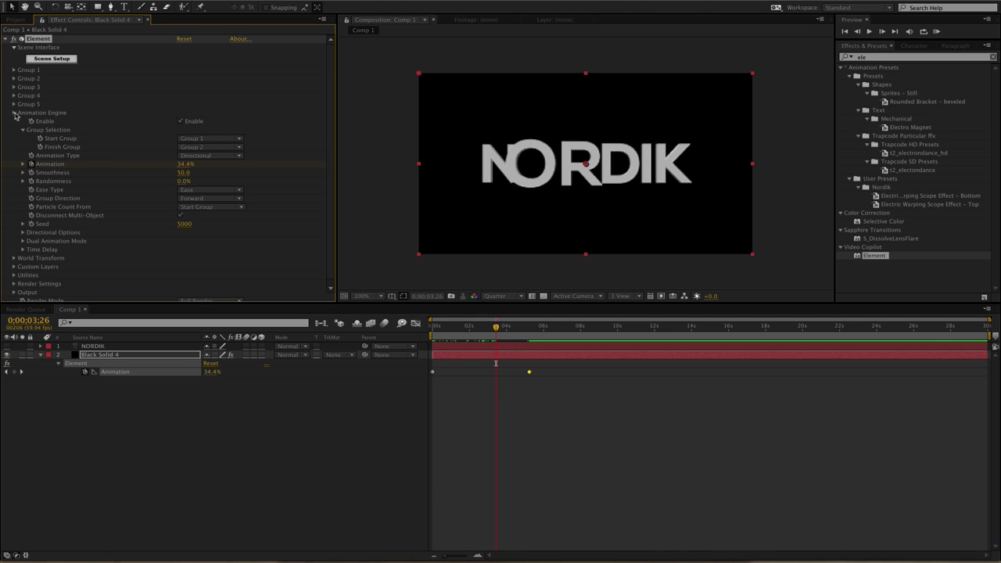
pyautogui.click(14, 70)
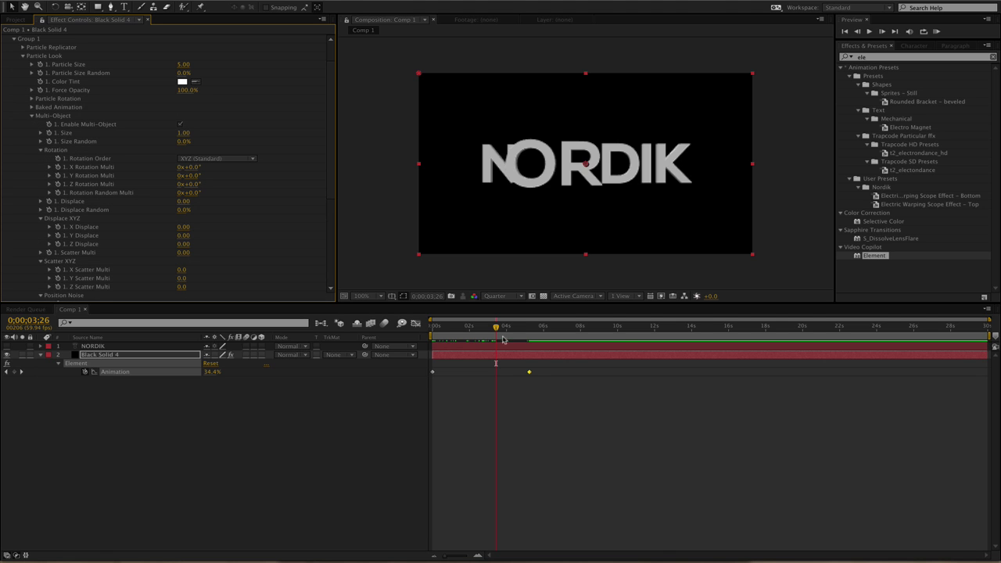
pyautogui.click(528, 335)
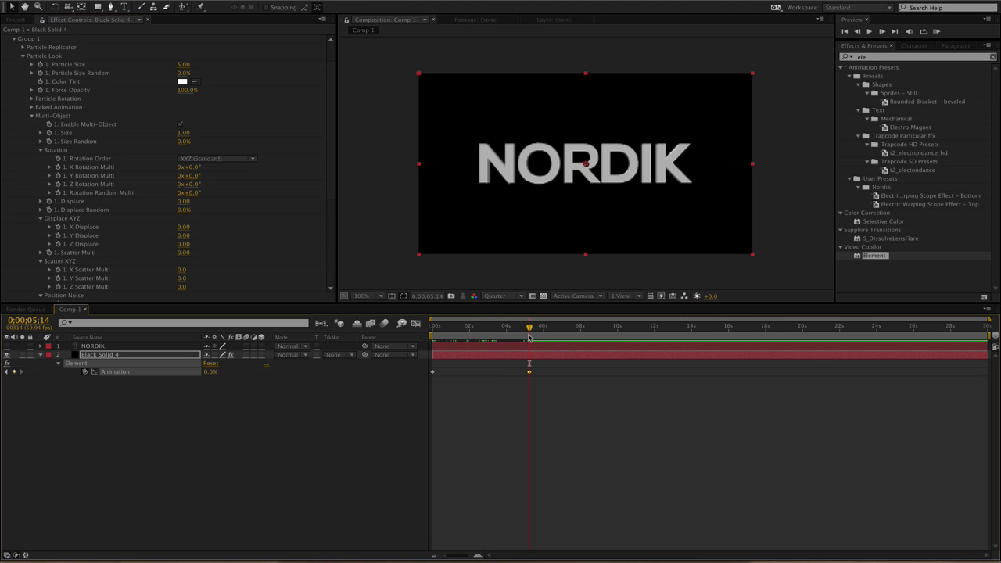
# Keyframe Group 1's Rotation Random Multi at 90° at the start and preview the tumbling letters.
pyautogui.click(59, 194)
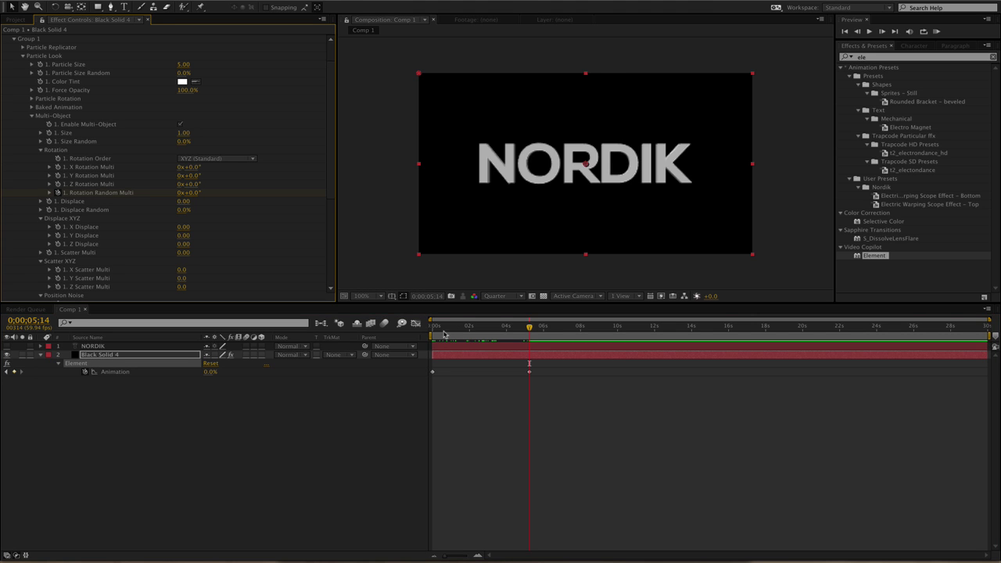
pyautogui.moveTo(443, 333); pyautogui.dragTo(432, 334)
pyautogui.click(189, 193)
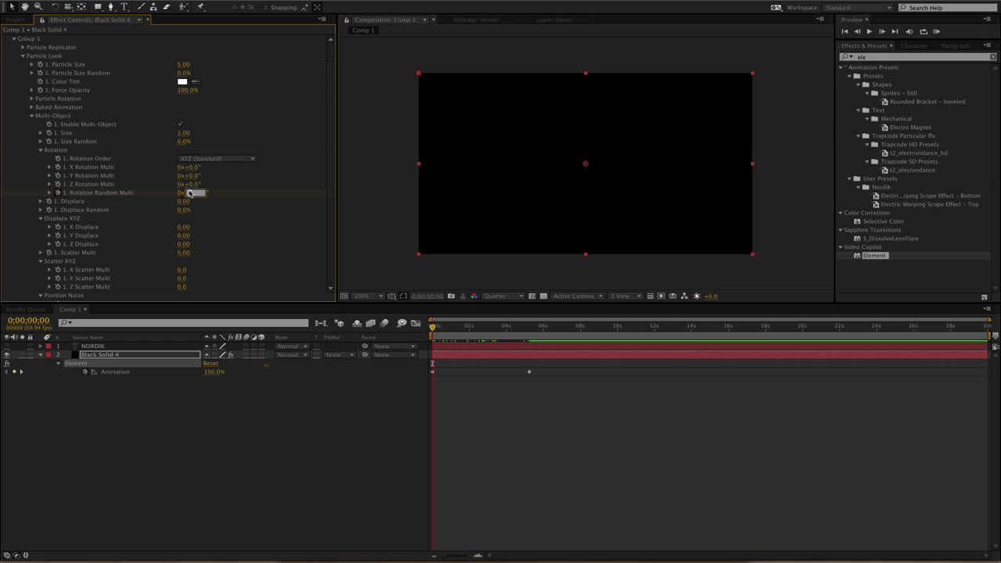
pyautogui.write('90')
pyautogui.press('Return')
pyautogui.click(453, 327)
pyautogui.moveTo(453, 329)
pyautogui.mouseDown()
pyautogui.moveTo(536, 332)
pyautogui.moveTo(486, 339)
pyautogui.mouseUp()
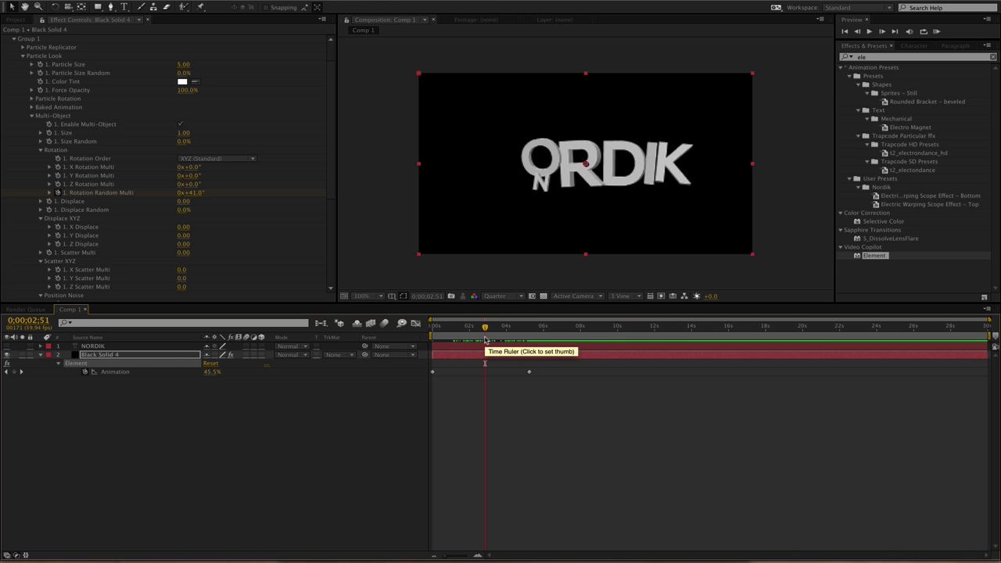
pyautogui.press('u')
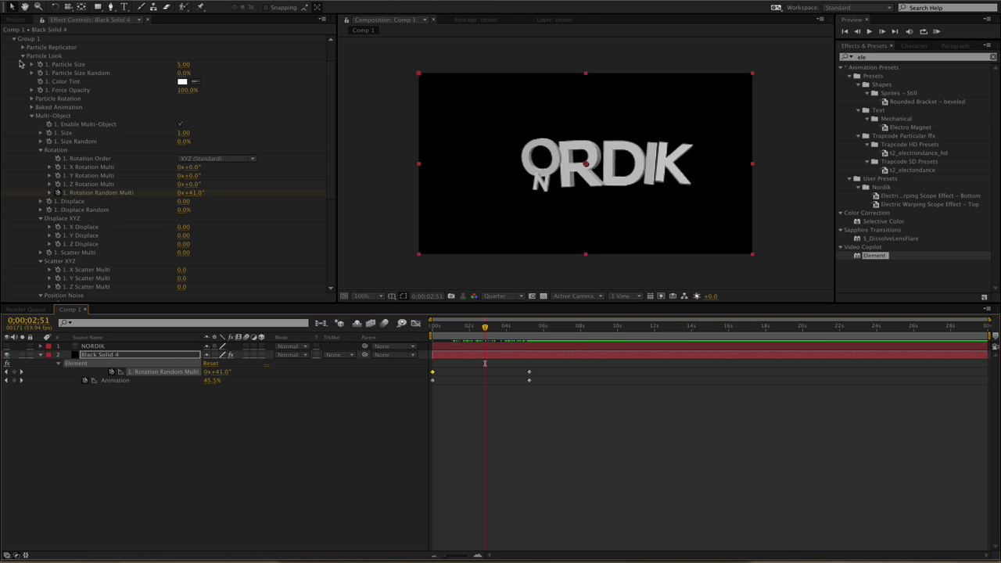
pyautogui.scroll(2, 32, 78)
pyautogui.click(15, 70)
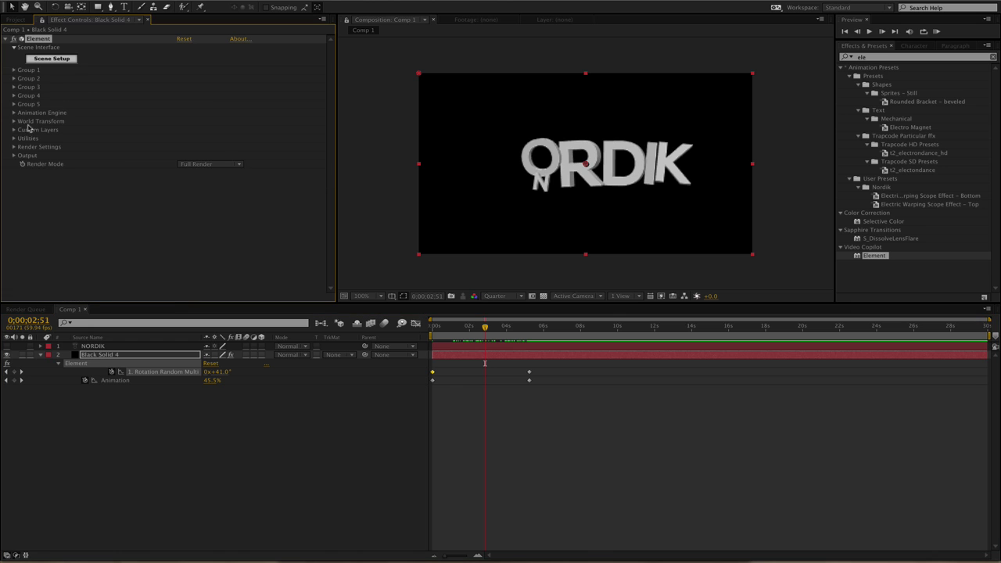
# Set the Animation Engine Randomness to 25%, then 15%, previewing the letters building in.
pyautogui.click(13, 113)
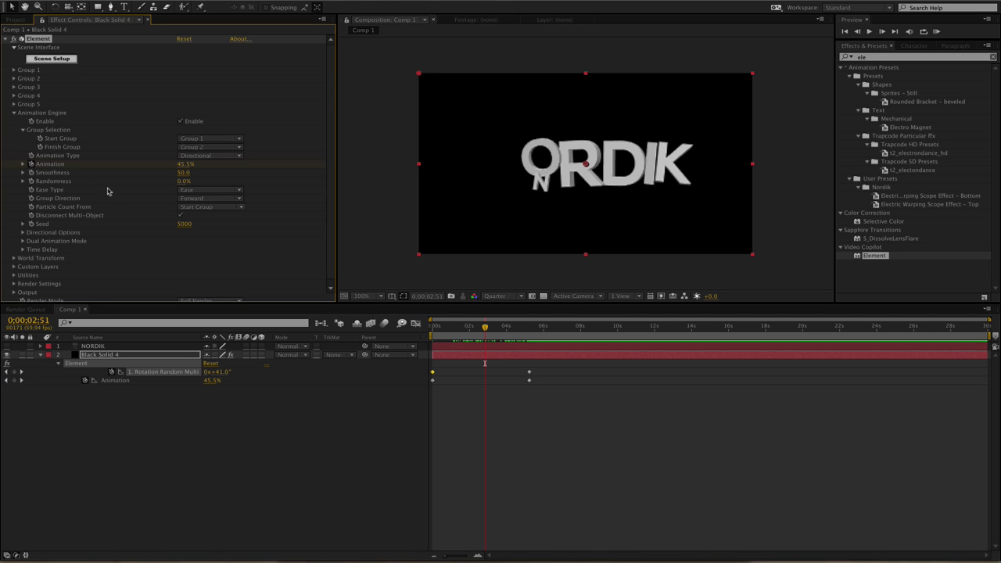
pyautogui.click(179, 182)
pyautogui.write('25')
pyautogui.press('Return')
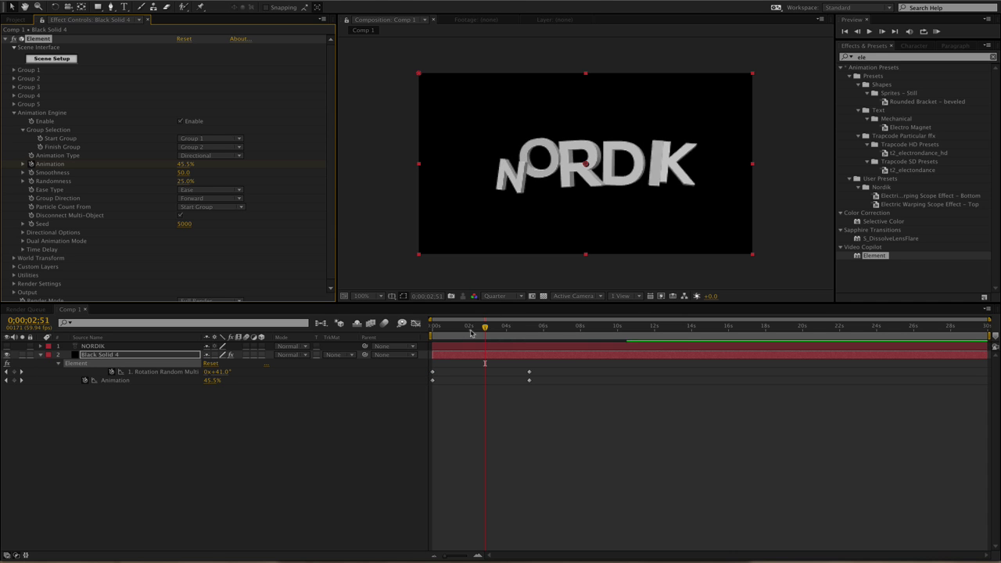
pyautogui.click(436, 332)
pyautogui.moveTo(437, 332); pyautogui.dragTo(493, 336)
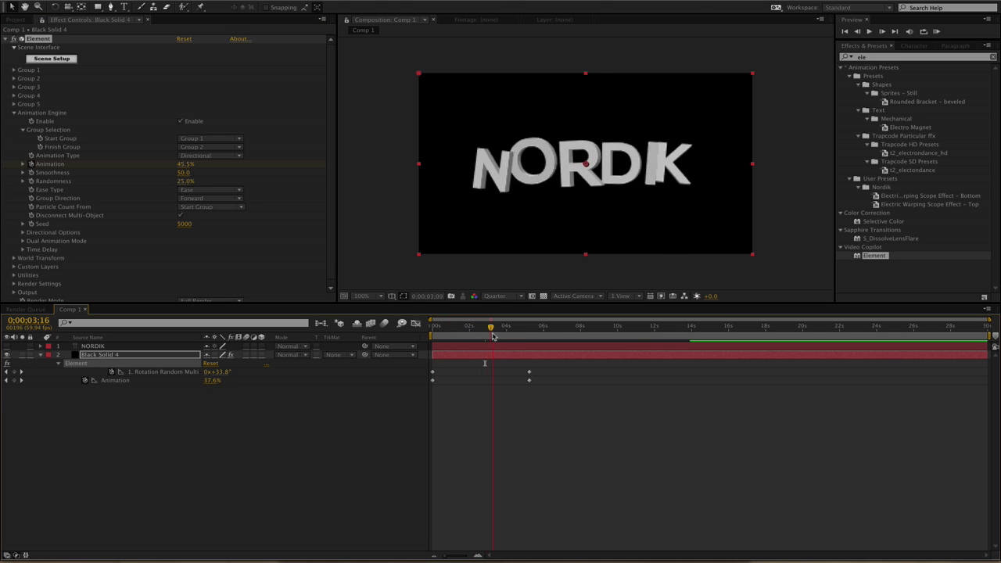
pyautogui.click(186, 182)
pyautogui.write('15')
pyautogui.press('Return')
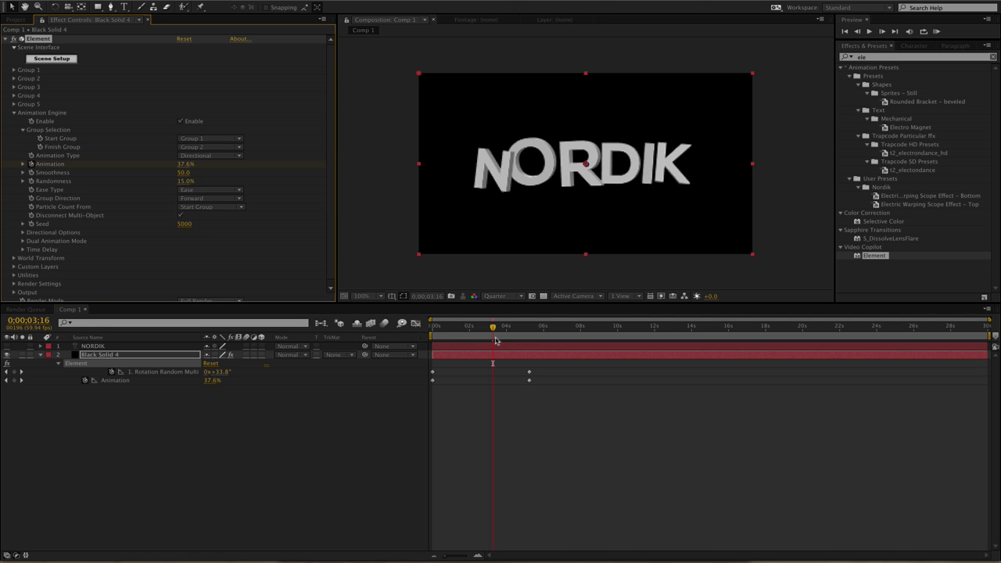
pyautogui.press('KP_0')
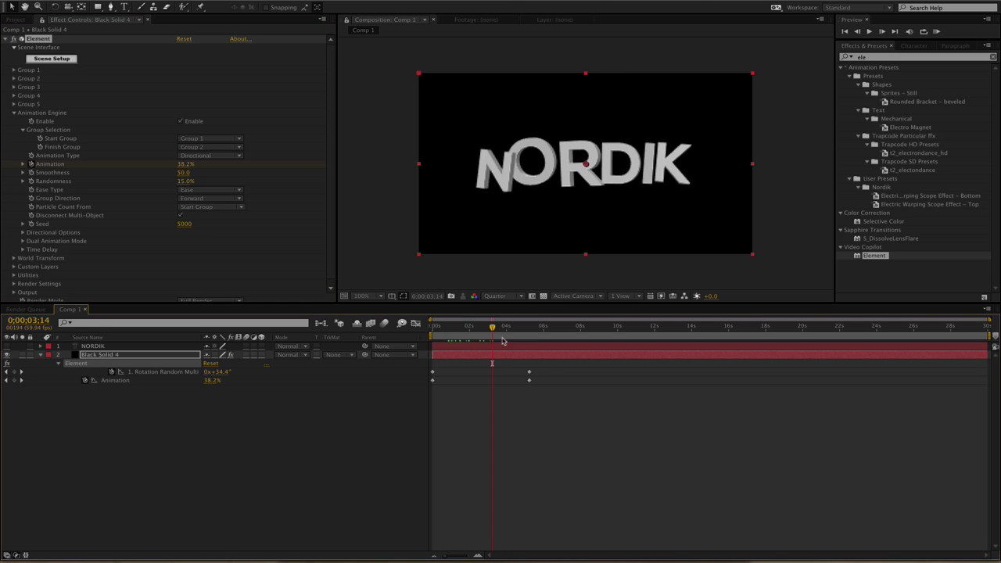
# Apply easy ease to the Animation and rotation keyframes and review the smoother motion.
pyautogui.moveTo(549, 369); pyautogui.dragTo(435, 389)
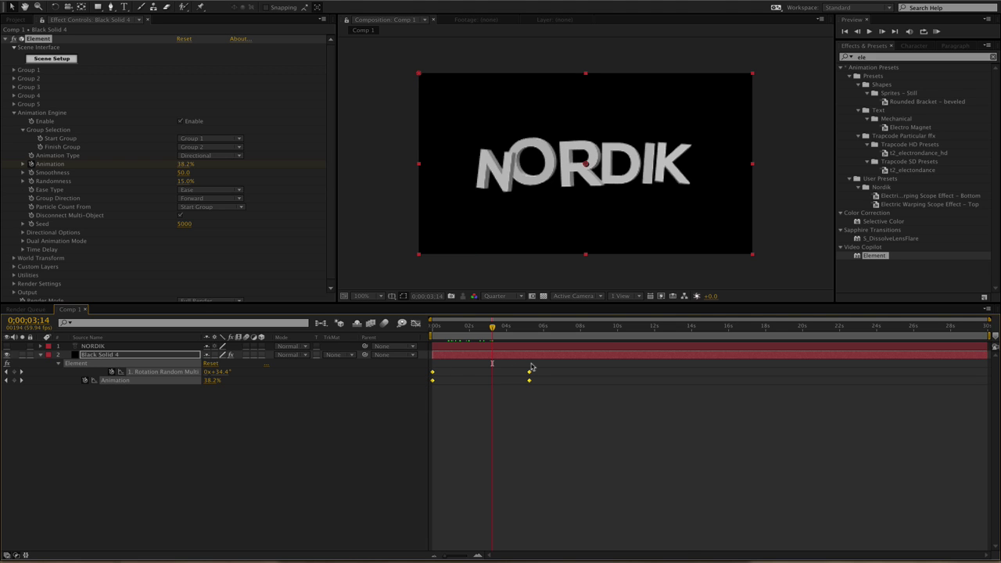
pyautogui.press('F9')
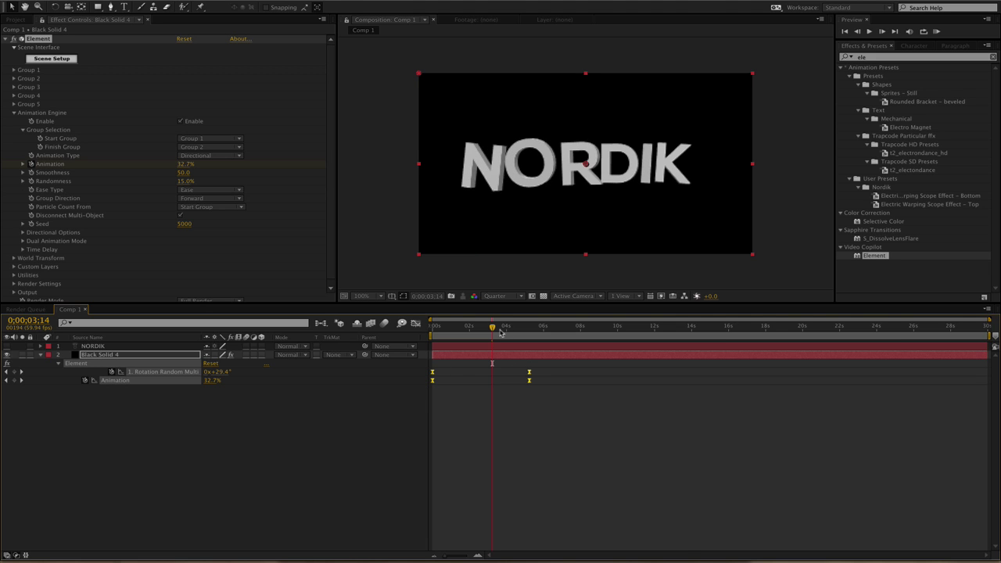
pyautogui.moveTo(501, 332); pyautogui.dragTo(486, 356)
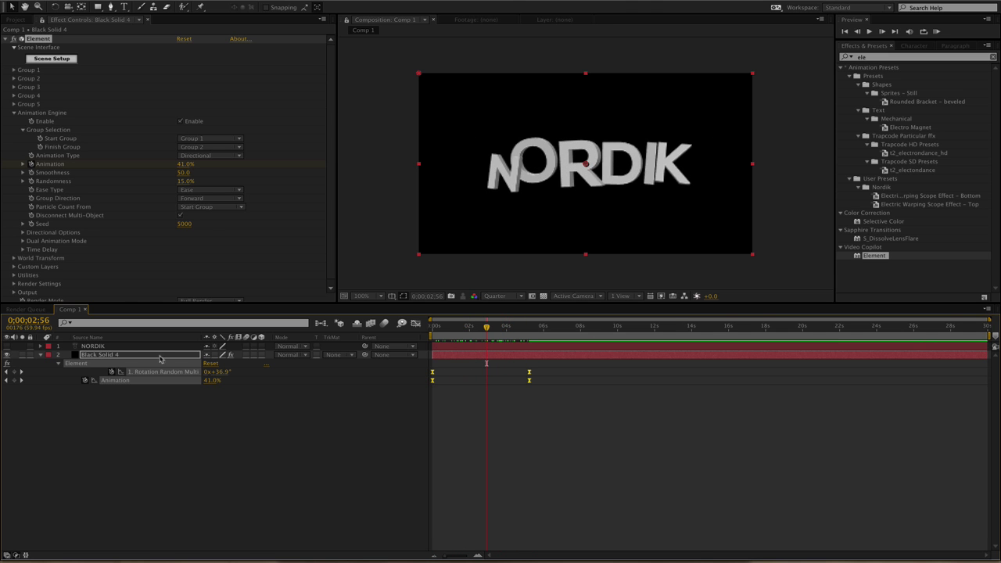
pyautogui.click(39, 356)
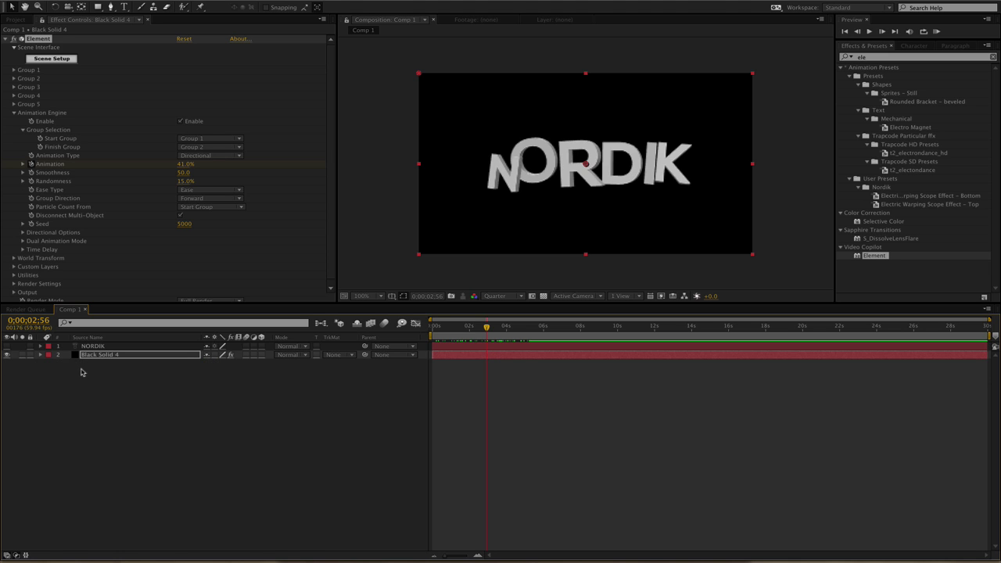
# Duplicate the NORDIK text layer and retype the copy as SOAR.
pyautogui.click(95, 346)
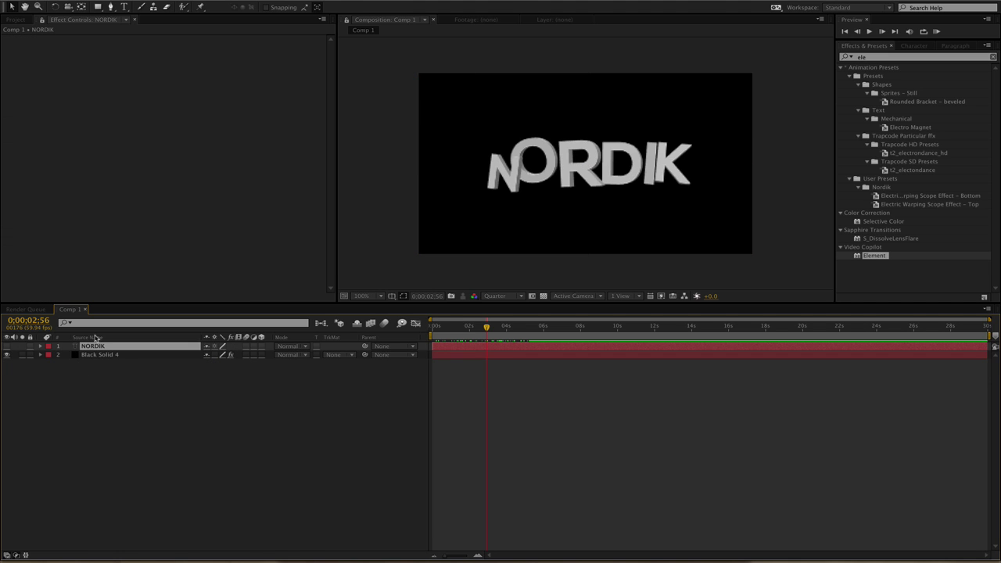
pyautogui.hotkey('ctrl', 'd')
pyautogui.click(7, 354)
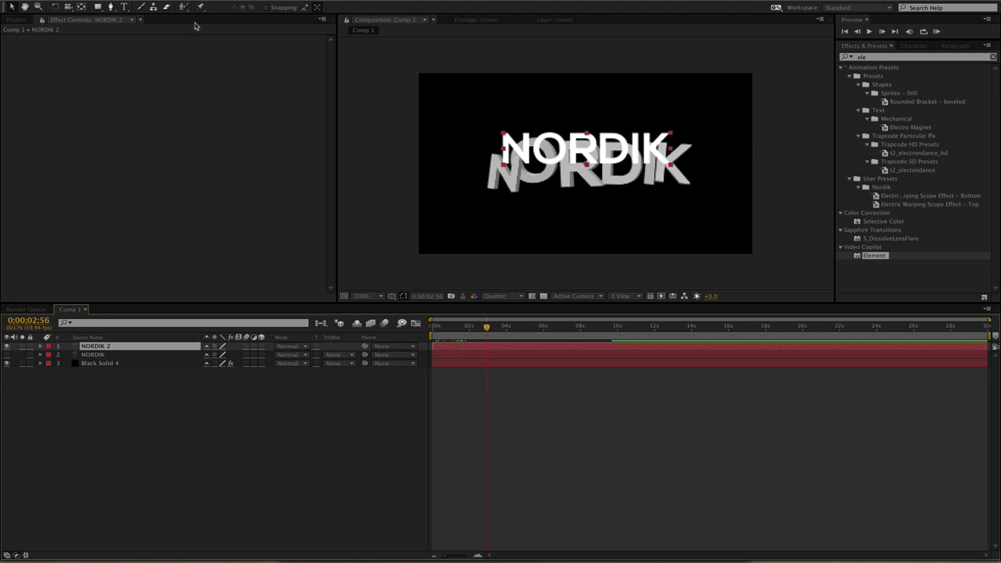
pyautogui.click(123, 6)
pyautogui.press('Return')
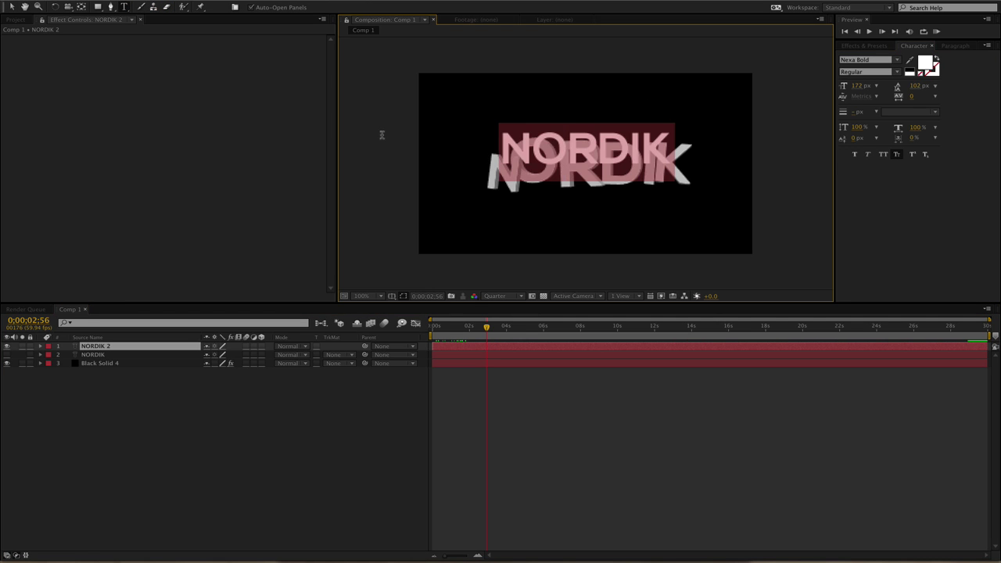
pyautogui.write('SOAR')
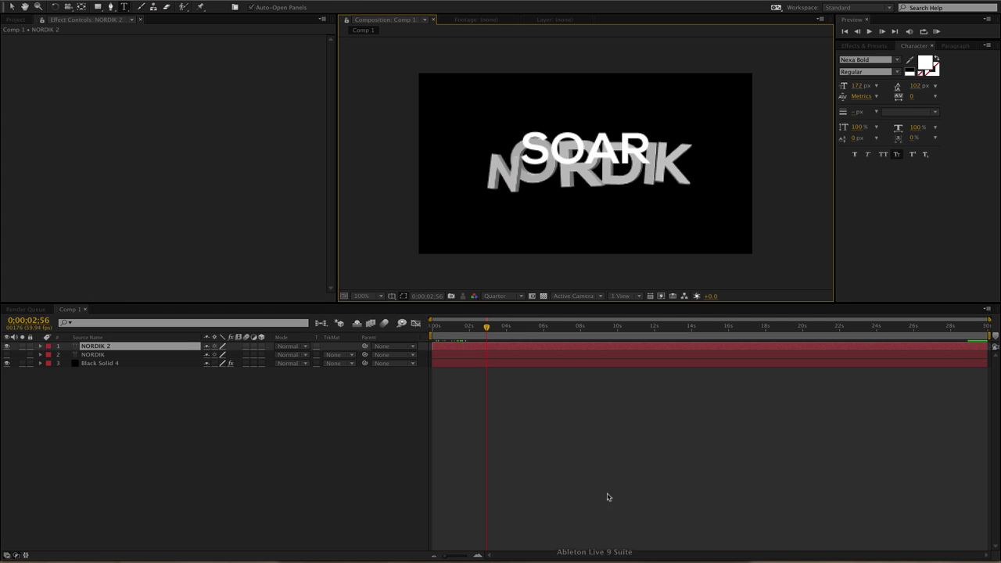
pyautogui.click(605, 496)
# Hide the SOAR layer and select Black Solid 4, collapsing its animation engine settings.
pyautogui.click(6, 345)
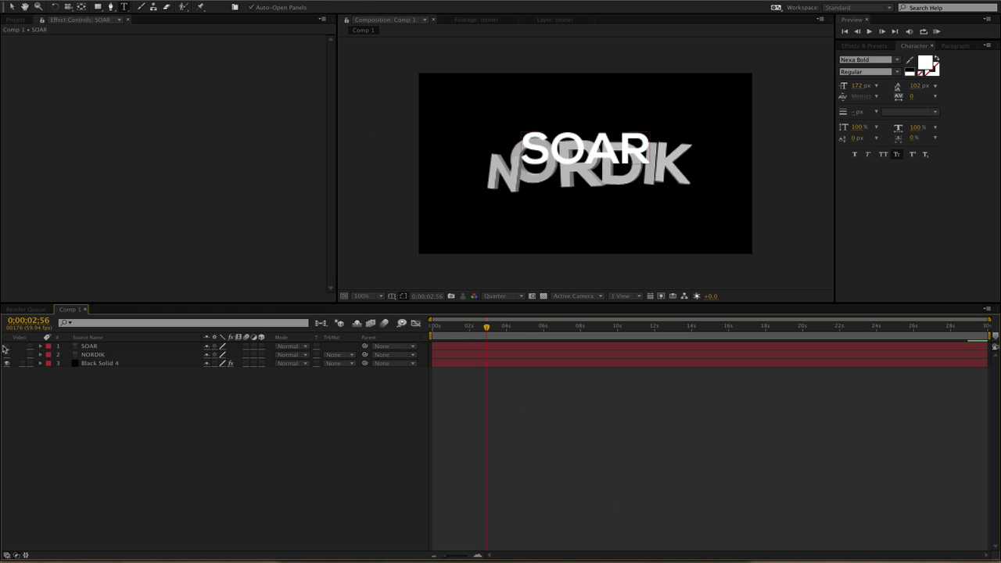
pyautogui.click(114, 363)
pyautogui.click(13, 112)
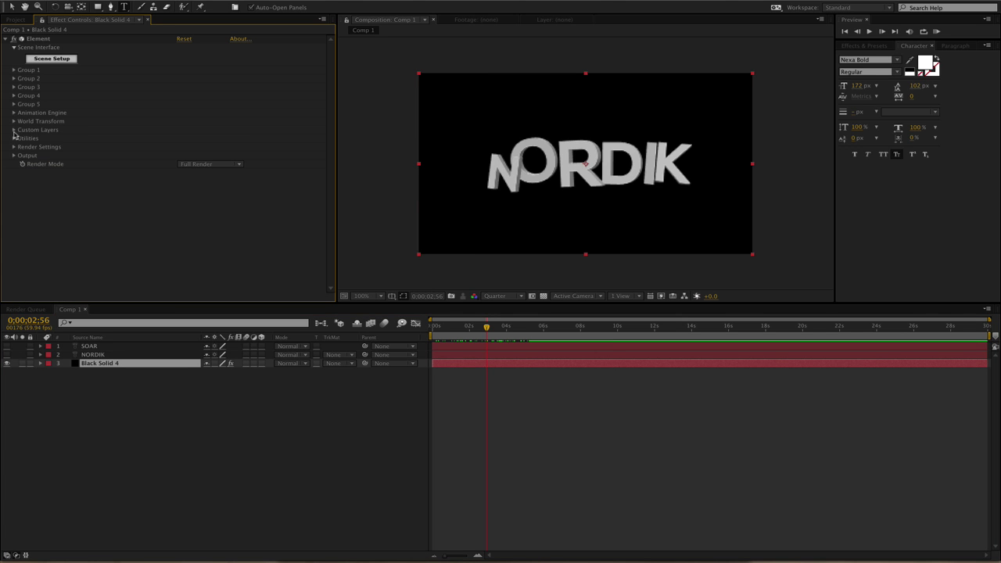
# Set Element's Custom Layers Path Layer 2 to the SOAR text layer.
pyautogui.click(13, 130)
pyautogui.click(232, 159)
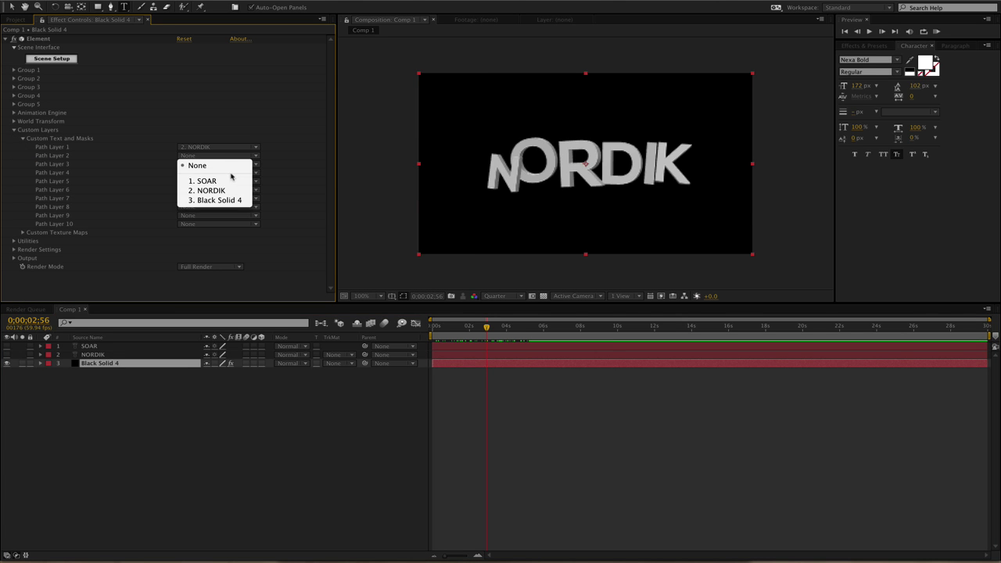
pyautogui.click(222, 179)
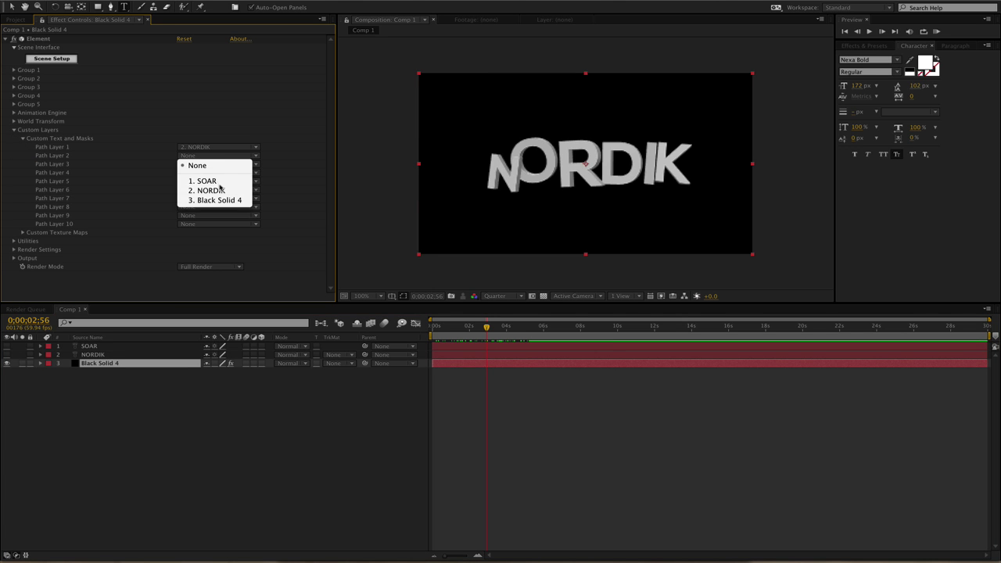
pyautogui.click(14, 130)
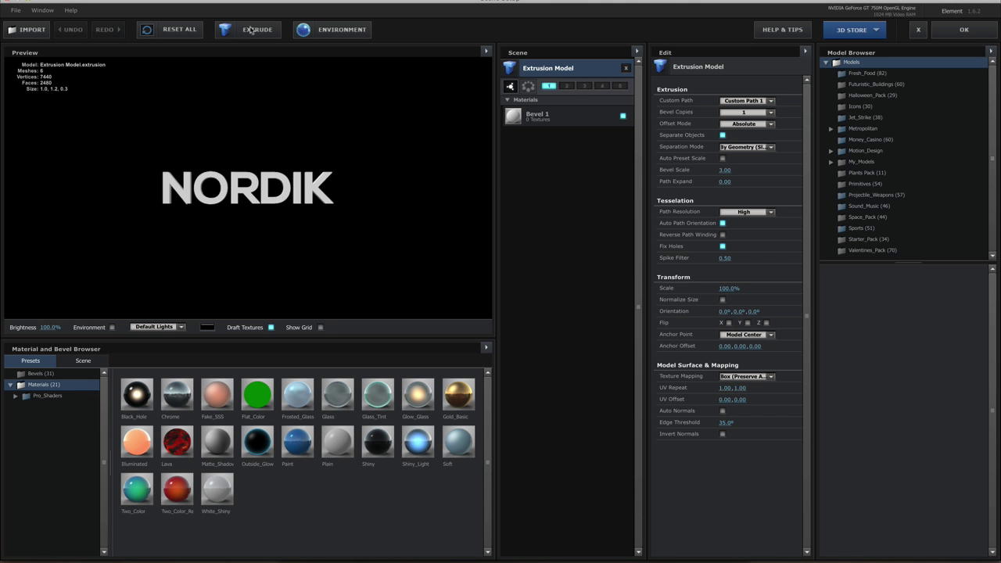
# In Scene Setup, assign an extrusion model to group 2 using Custom Path 2.
pyautogui.click(250, 29)
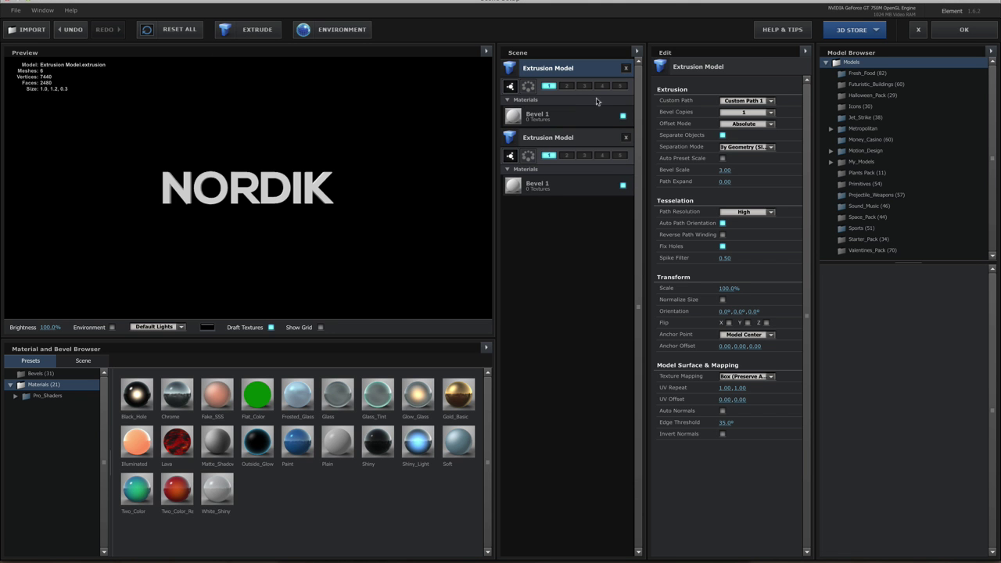
pyautogui.click(566, 86)
pyautogui.click(753, 101)
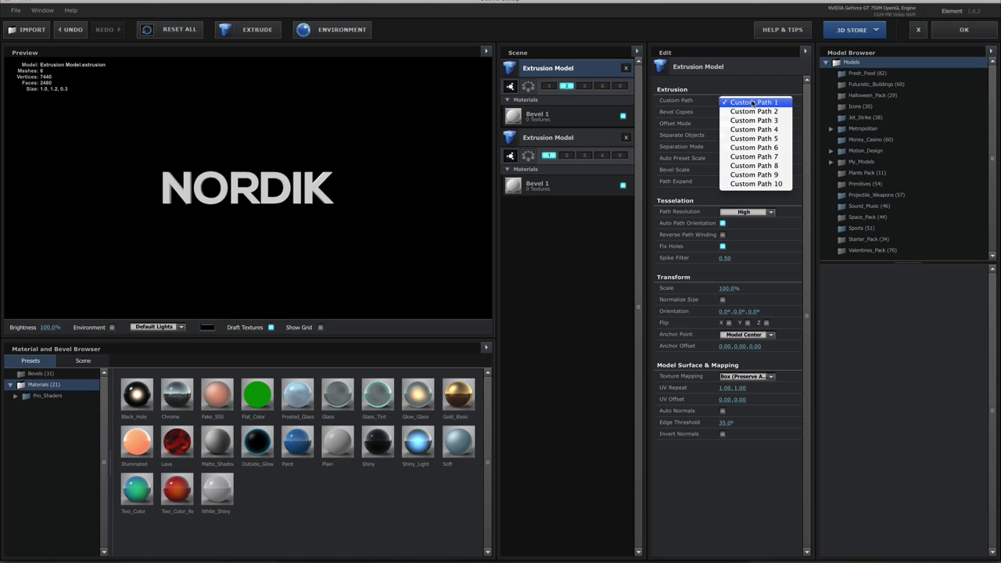
pyautogui.click(750, 112)
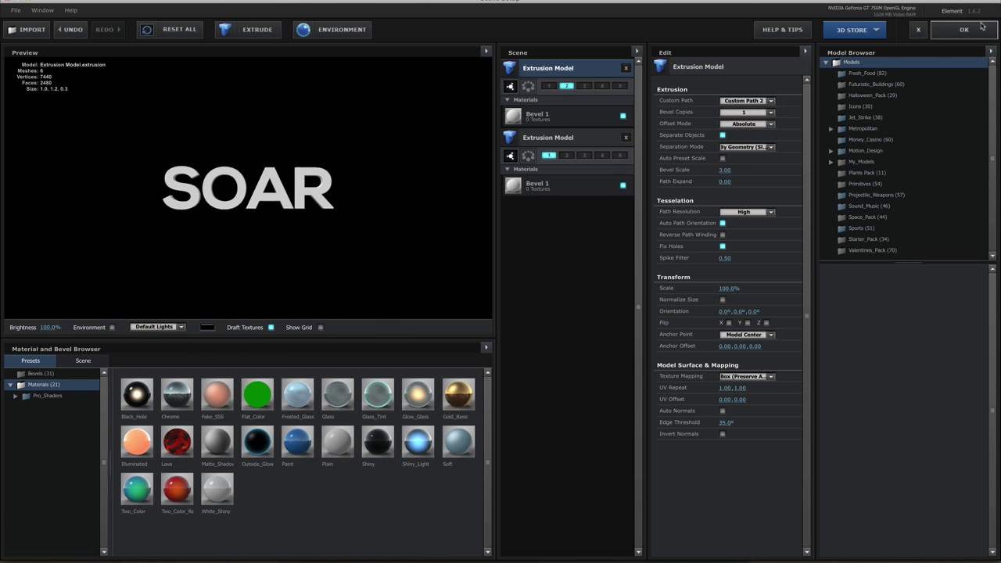
pyautogui.click(965, 29)
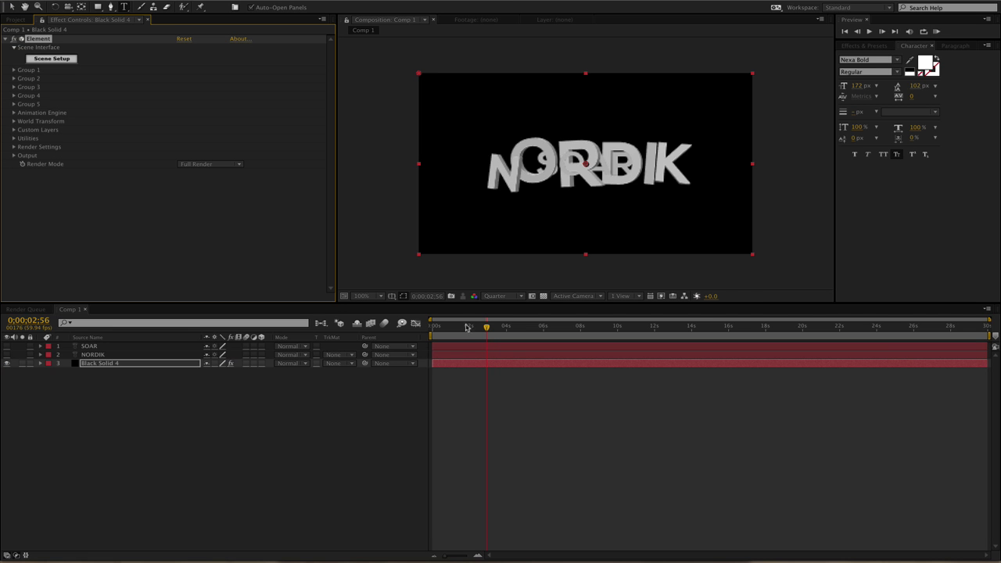
# Enable Multi-Object under Group 2's Particle Look, then scrub to preview SOAR morphing into NORDIK.
pyautogui.moveTo(486, 328); pyautogui.dragTo(458, 342)
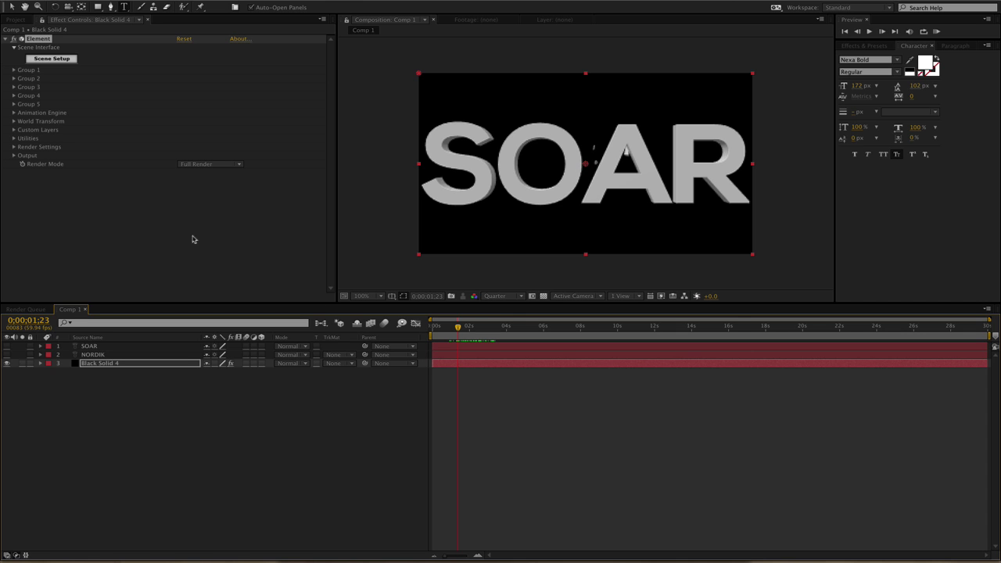
pyautogui.click(14, 79)
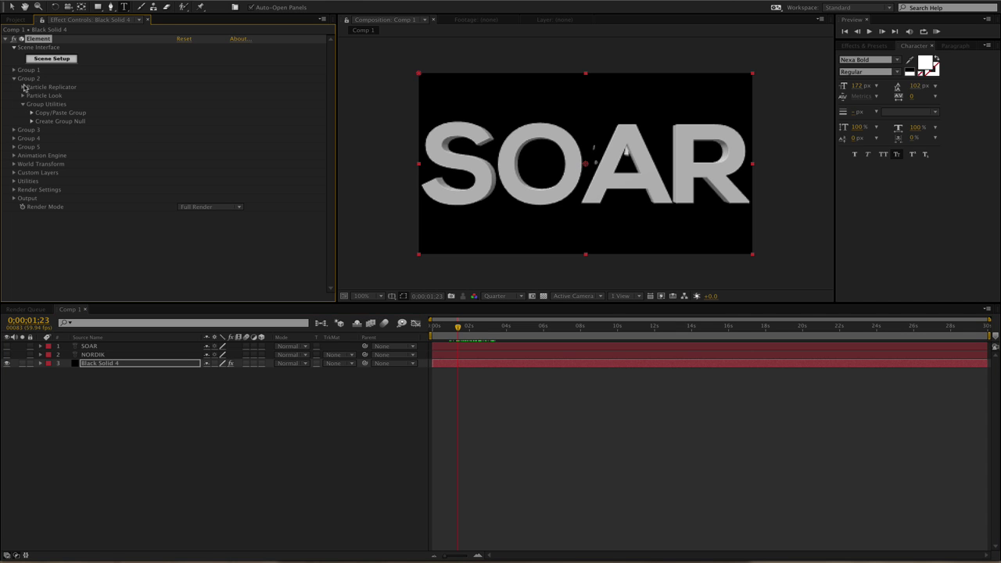
pyautogui.click(22, 95)
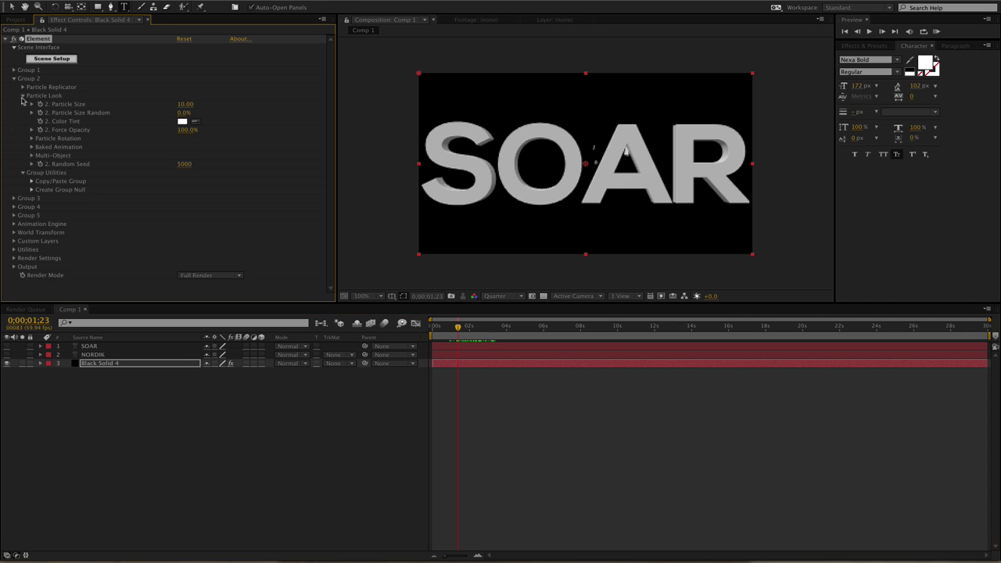
pyautogui.click(32, 156)
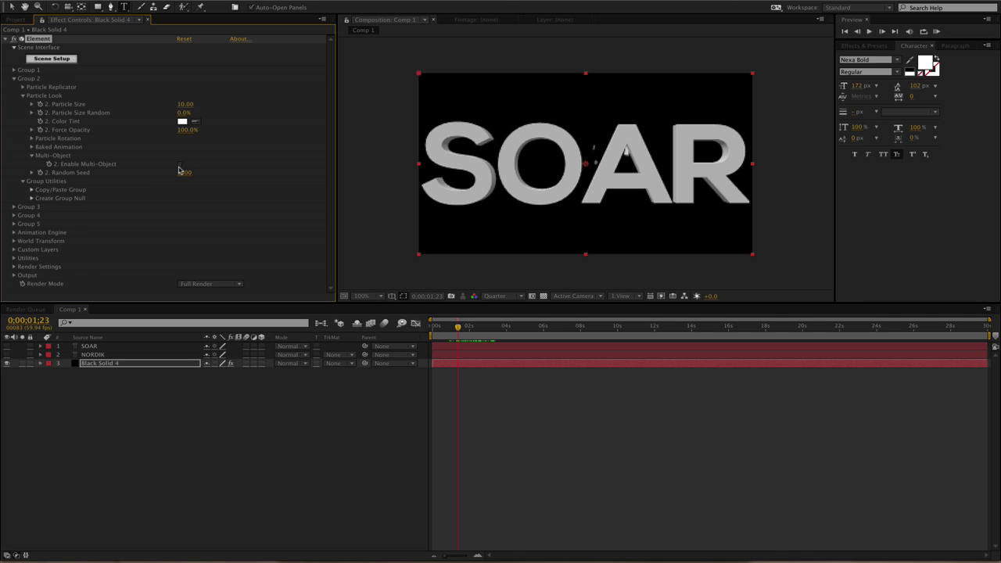
pyautogui.click(178, 168)
pyautogui.click(180, 167)
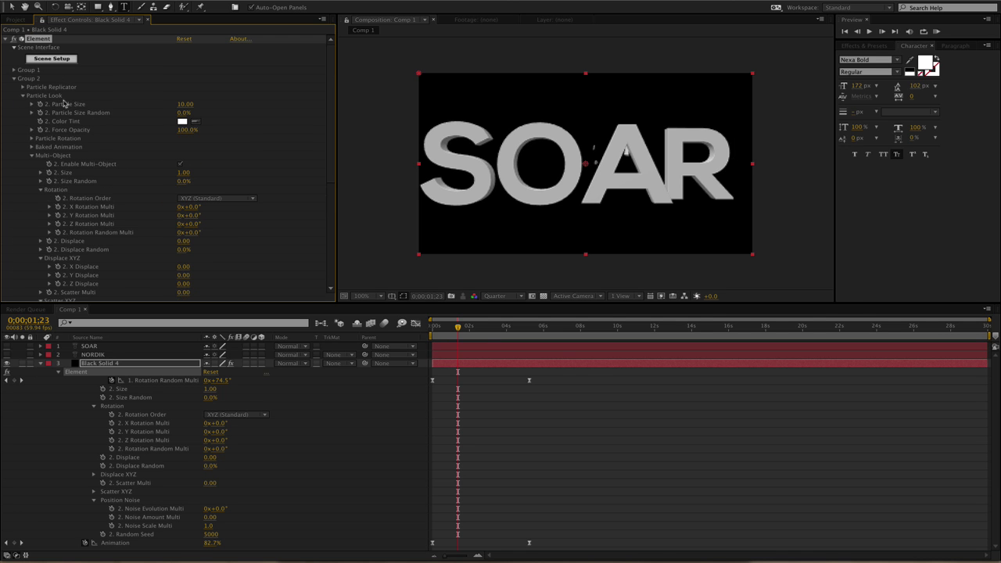
pyautogui.click(13, 79)
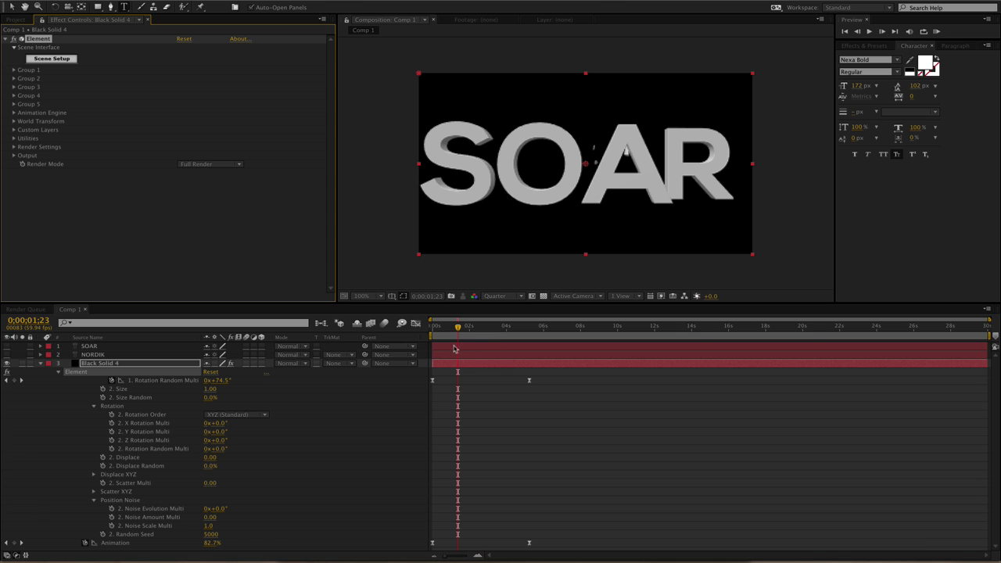
pyautogui.moveTo(457, 334)
pyautogui.mouseDown()
pyautogui.moveTo(482, 334)
pyautogui.moveTo(476, 345)
pyautogui.mouseUp()
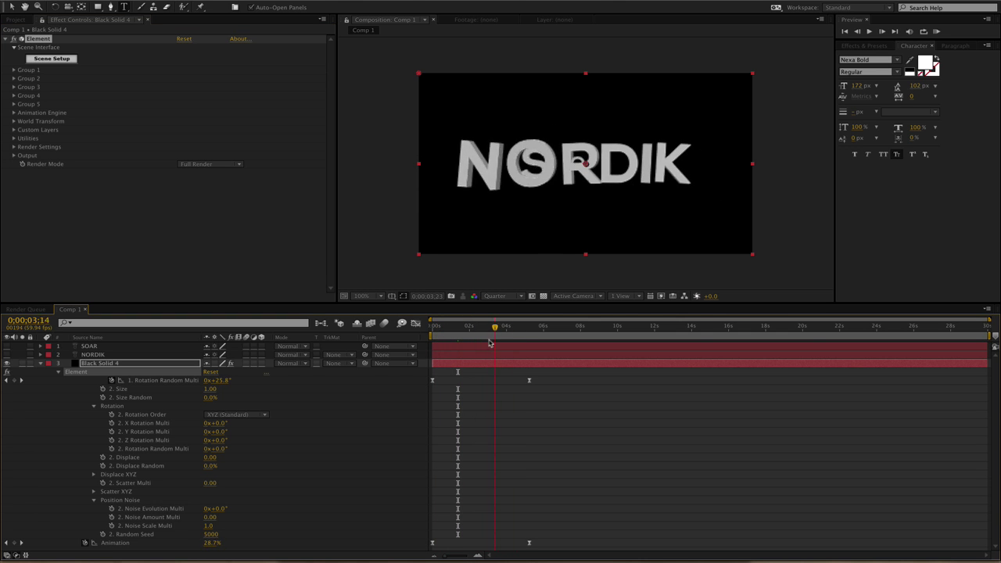
# Lower Group 2's Particle Size from 10.00 to 7.05 and scrub through the transition.
pyautogui.click(13, 79)
pyautogui.scroll(-1, 21, 89)
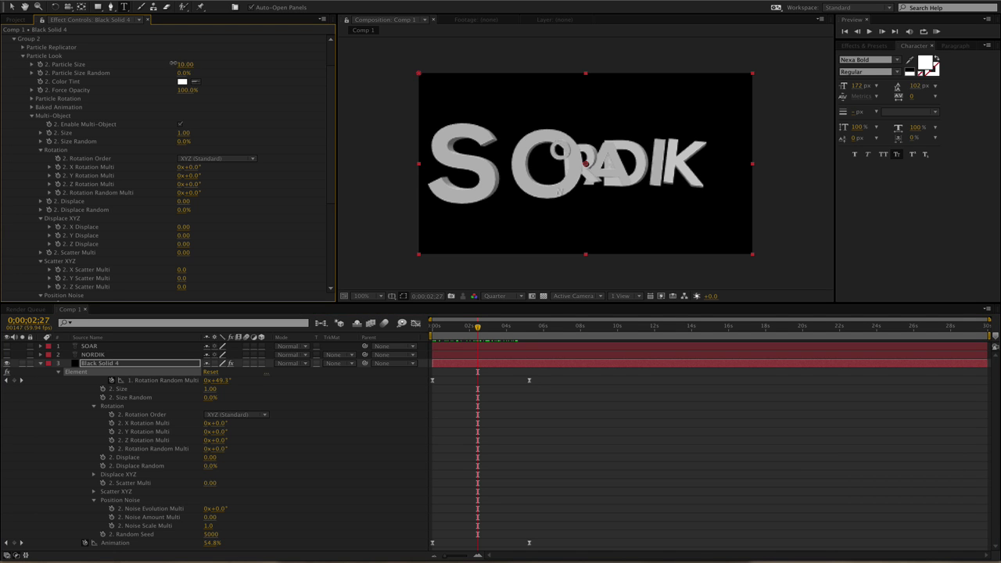
pyautogui.moveTo(173, 64); pyautogui.dragTo(55, 83)
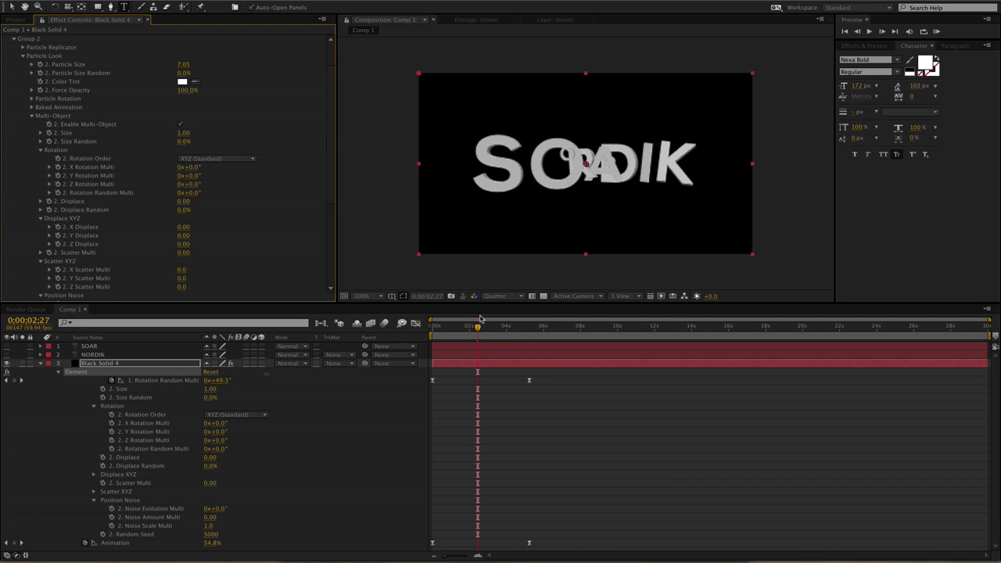
pyautogui.moveTo(470, 335)
pyautogui.mouseDown()
pyautogui.moveTo(504, 322)
pyautogui.moveTo(435, 338)
pyautogui.moveTo(483, 338)
pyautogui.mouseUp()
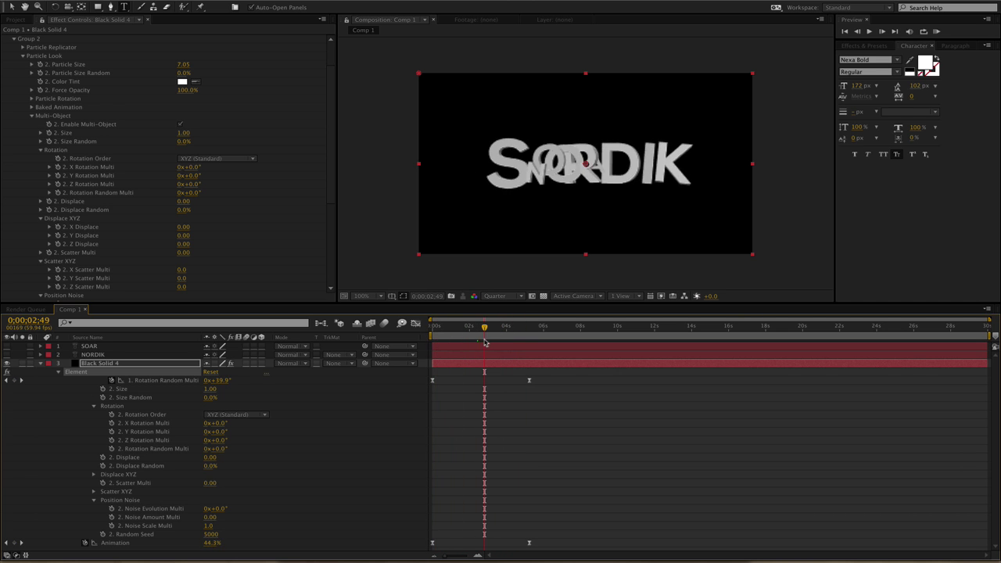
# Collapse the solid's properties and enlarge the Effect Controls panel vertically.
pyautogui.click(40, 364)
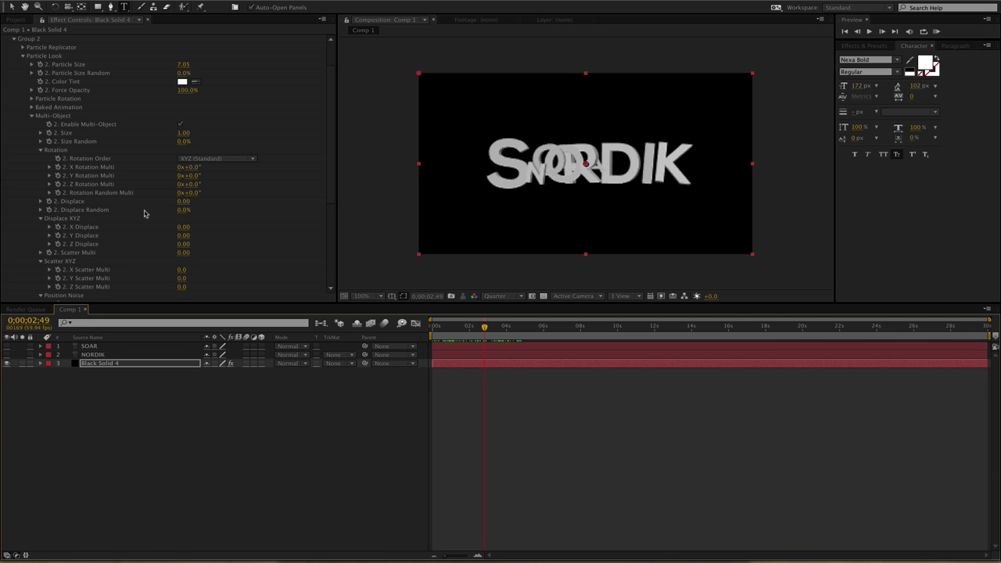
pyautogui.moveTo(333, 122); pyautogui.dragTo(335, 154)
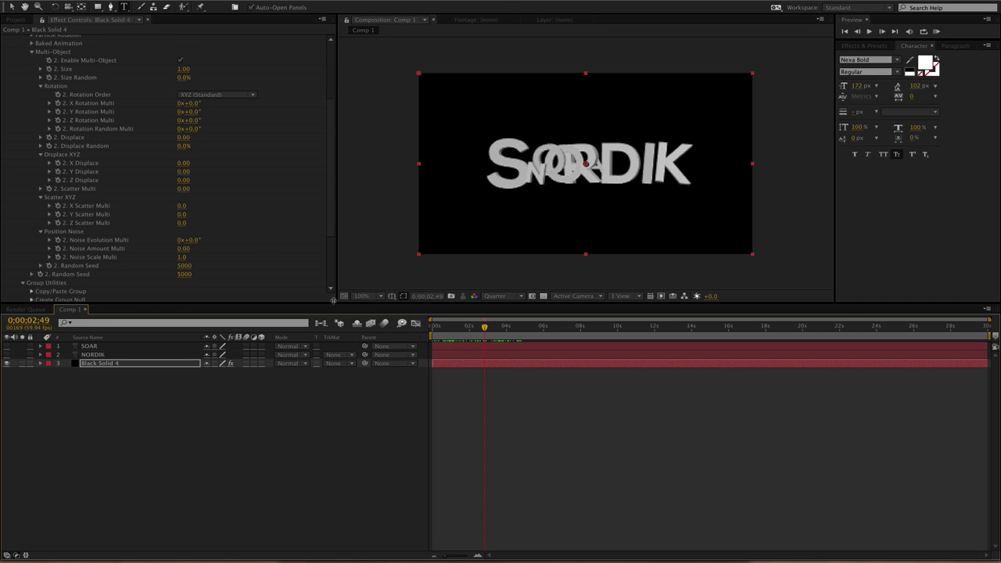
pyautogui.moveTo(333, 300)
pyautogui.mouseDown()
pyautogui.moveTo(334, 366)
pyautogui.moveTo(335, 284)
pyautogui.mouseUp()
pyautogui.scroll(6, 286, 227)
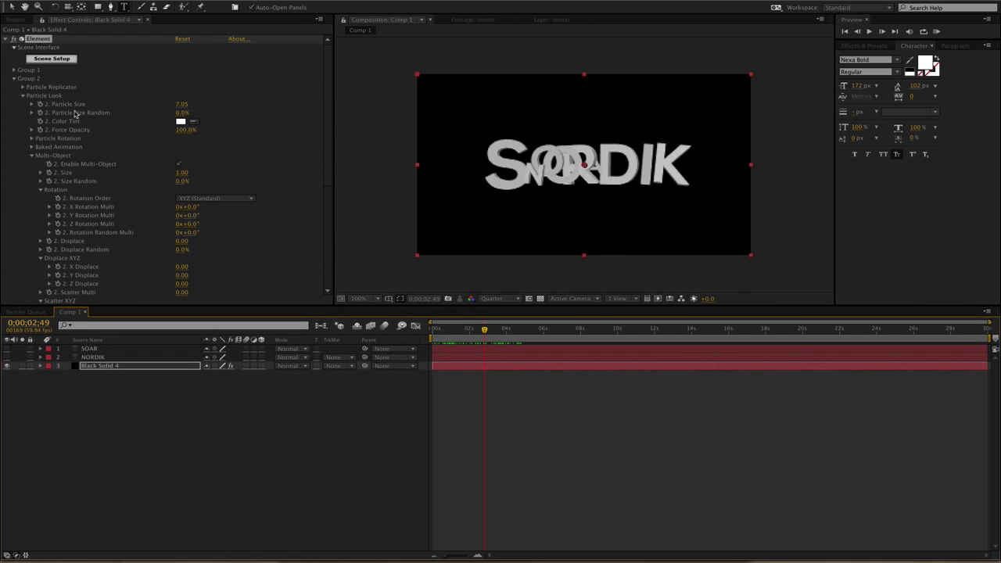